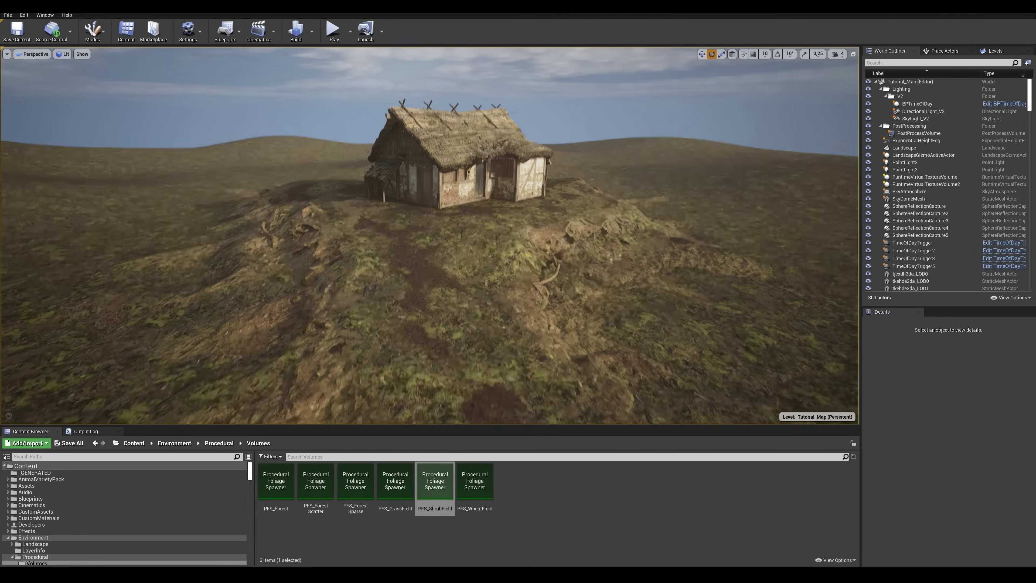
# Search the placeable actors for "procedural" and place a Procedural Foliage Volume on the ground beside the house
pyautogui.moveTo(429, 235); pyautogui.dragTo(469, 235, button='right')
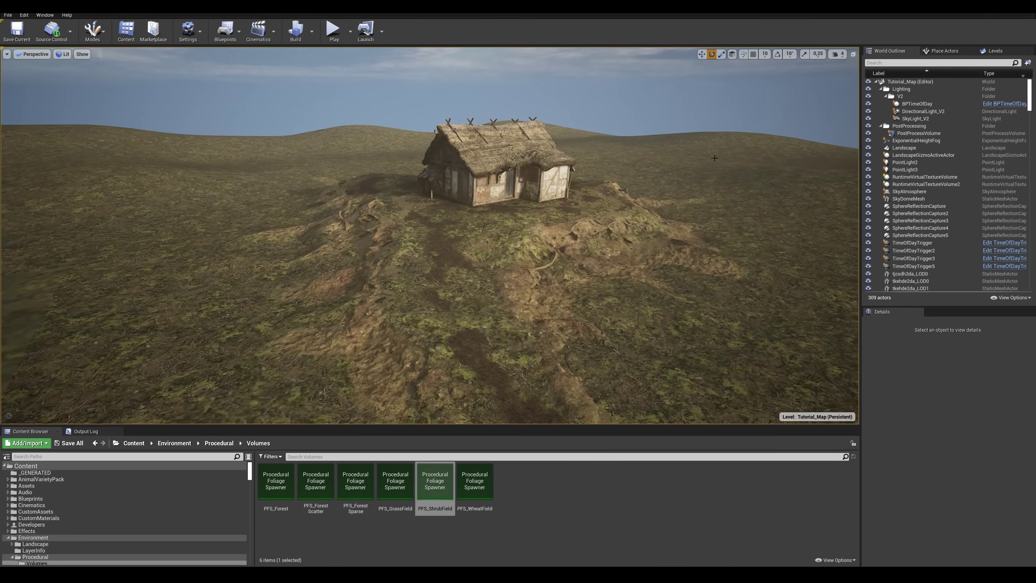
pyautogui.click(924, 52)
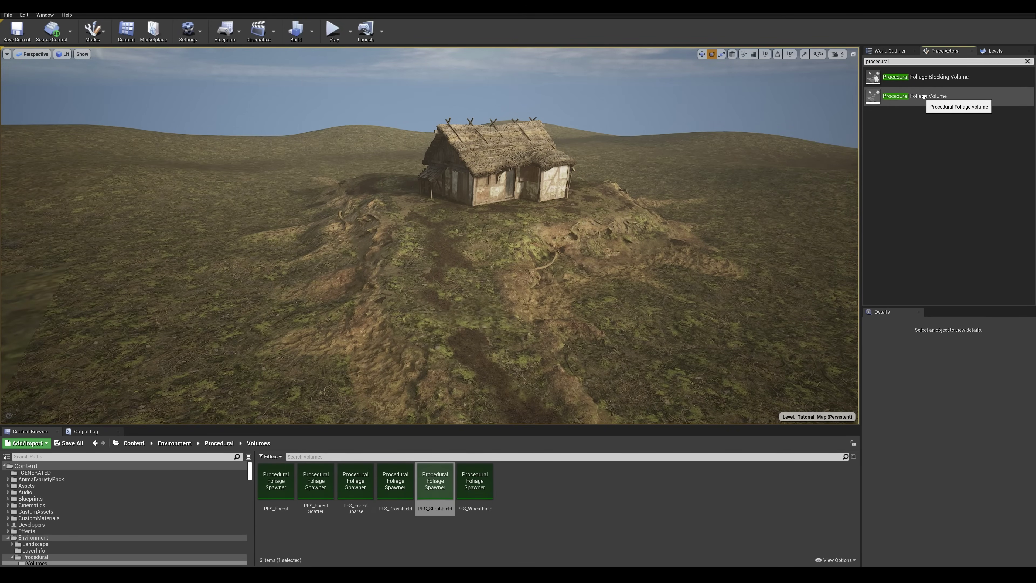
pyautogui.moveTo(923, 96); pyautogui.dragTo(505, 112)
pyautogui.moveTo(425, 234); pyautogui.dragTo(424, 234)
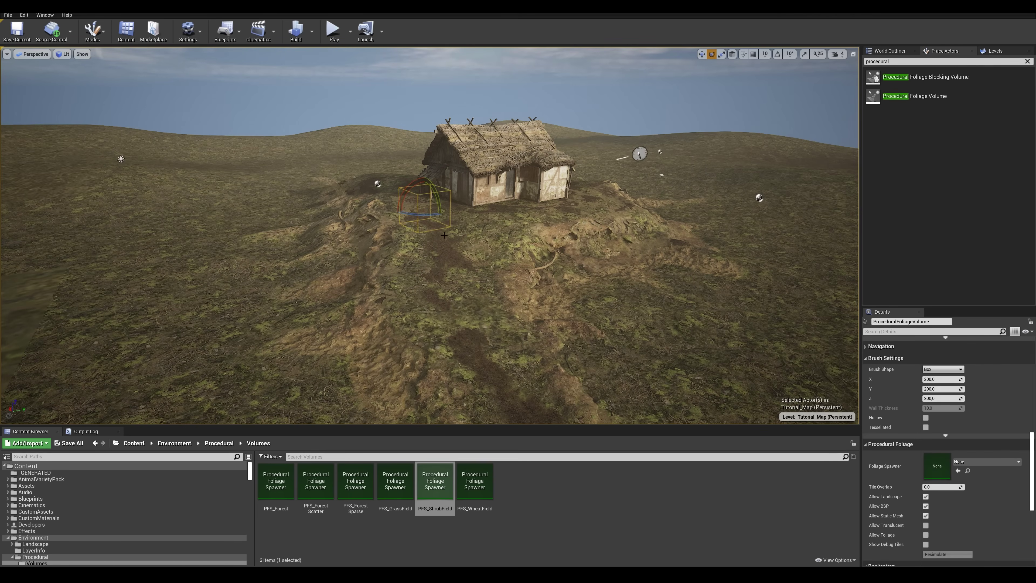
# Scale and move the foliage volume into a wide box along the landscape's far edge behind the house
pyautogui.press('r')
pyautogui.moveTo(412, 255); pyautogui.dragTo(412, 282, button='right')
pyautogui.press('w')
pyautogui.moveTo(444, 302); pyautogui.dragTo(292, 114)
pyautogui.moveTo(391, 163); pyautogui.dragTo(347, 140, button='right')
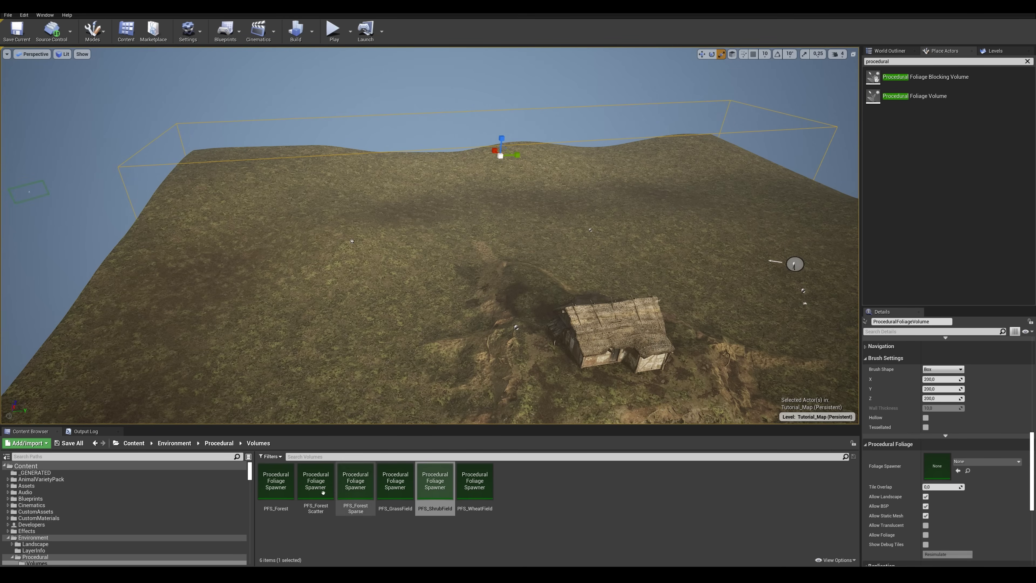
# Assign PFS_Forest as the volume's foliage spawner and resimulate its foliage
pyautogui.click(276, 484)
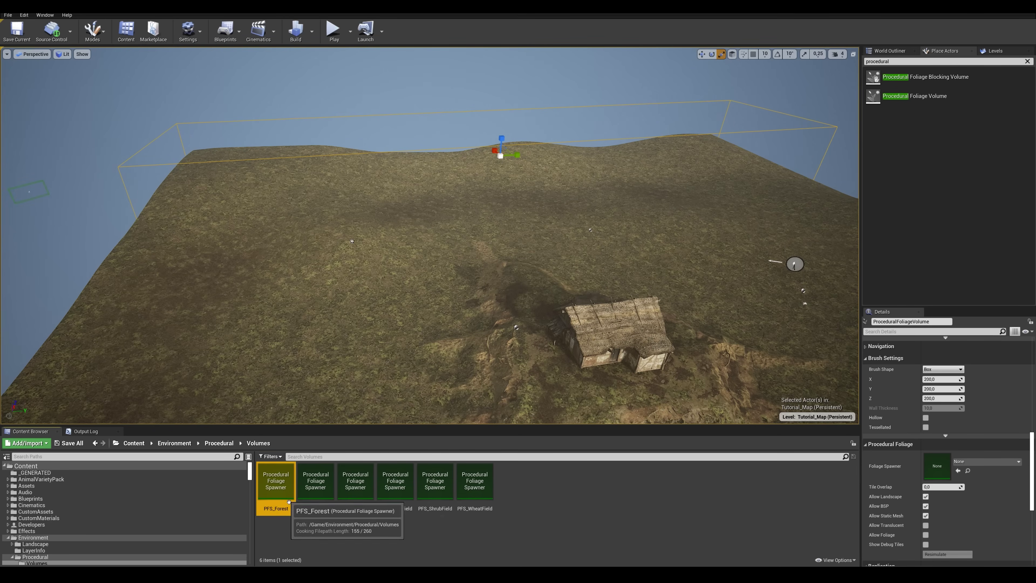
pyautogui.click(958, 472)
pyautogui.moveTo(796, 385); pyautogui.dragTo(824, 376, button='right')
pyautogui.click(947, 553)
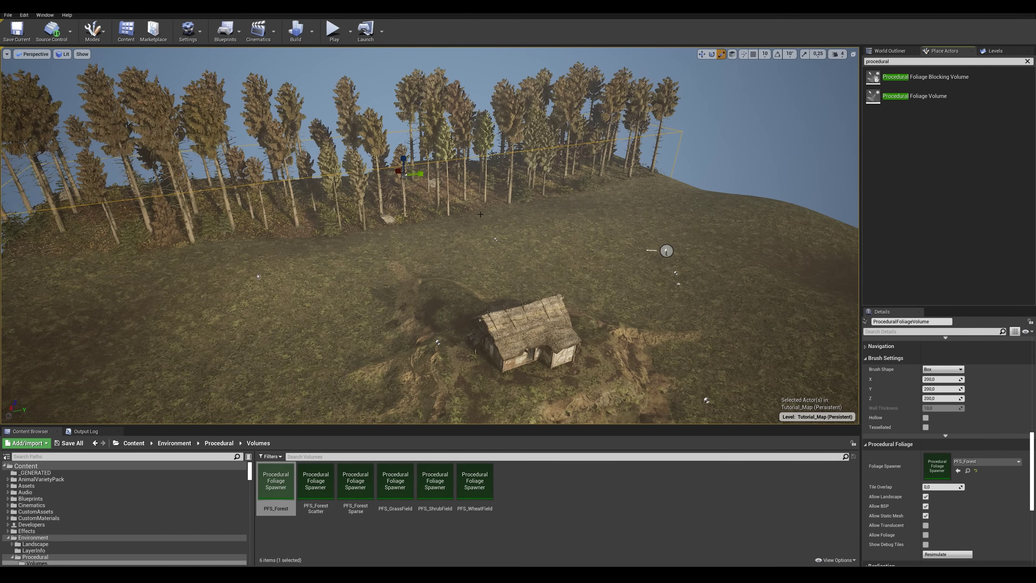
# Duplicate the forest volume, place the copy along the adjoining edge of the landscape, and resimulate it
pyautogui.moveTo(488, 218); pyautogui.dragTo(482, 237, button='right')
pyautogui.press('e')
pyautogui.keyDown('alt'); pyautogui.moveTo(421, 160); pyautogui.dragTo(759, 195); pyautogui.keyUp('alt')
pyautogui.press('w')
pyautogui.press('s')
pyautogui.moveTo(759, 195); pyautogui.dragTo(730, 213, button='right')
pyautogui.click(945, 554)
# Duplicate the side forest volume toward the house, assign PFS_ForestSparse as its foliage spawner, and resimulate it
pyautogui.press('a')
pyautogui.press('w')
pyautogui.moveTo(588, 261); pyautogui.dragTo(624, 236, button='right')
pyautogui.press('w')
pyautogui.keyDown('alt'); pyautogui.moveTo(670, 218); pyautogui.dragTo(546, 262); pyautogui.keyUp('alt')
pyautogui.moveTo(355, 482); pyautogui.dragTo(938, 465)
pyautogui.click(947, 554)
# Duplicate the sparse forest volume onto the ground between the rear forest and the house, and resimulate it
pyautogui.moveTo(588, 286); pyautogui.dragTo(562, 304, button='right')
pyautogui.press('s')
pyautogui.press('e')
pyautogui.keyDown('alt'); pyautogui.moveTo(624, 338); pyautogui.dragTo(491, 178); pyautogui.keyUp('alt')
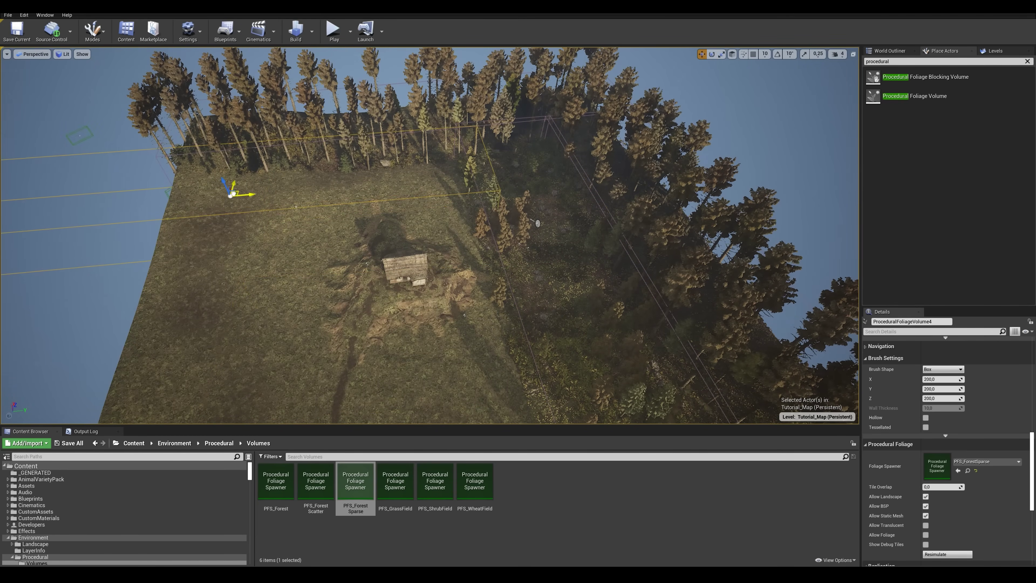
pyautogui.click(946, 555)
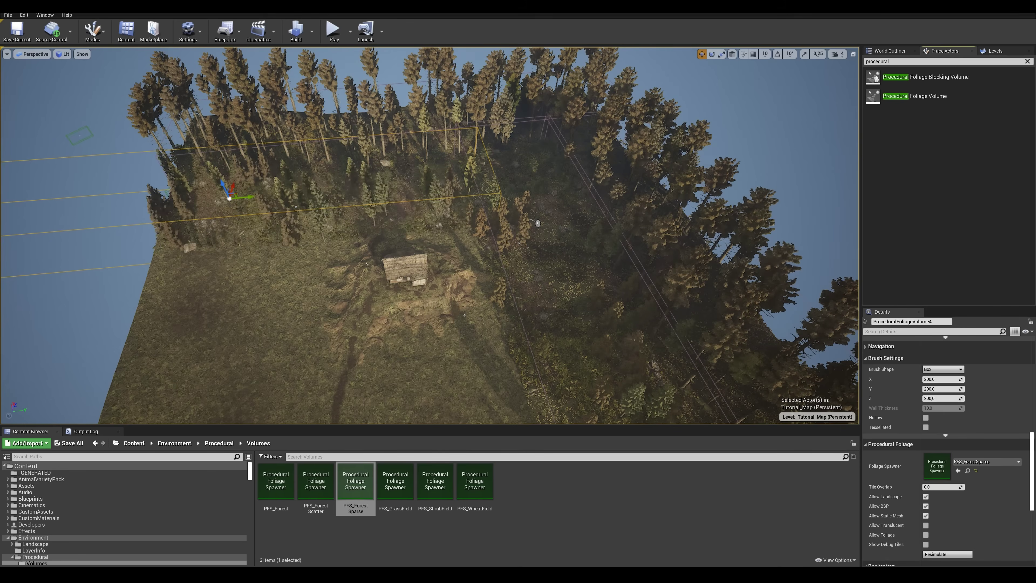
# Fit a duplicated foliage volume over the field on one side of the house's path, assign PFS_ShrubField, and resimulate it
pyautogui.moveTo(612, 326); pyautogui.dragTo(583, 306, button='right')
pyautogui.press('w')
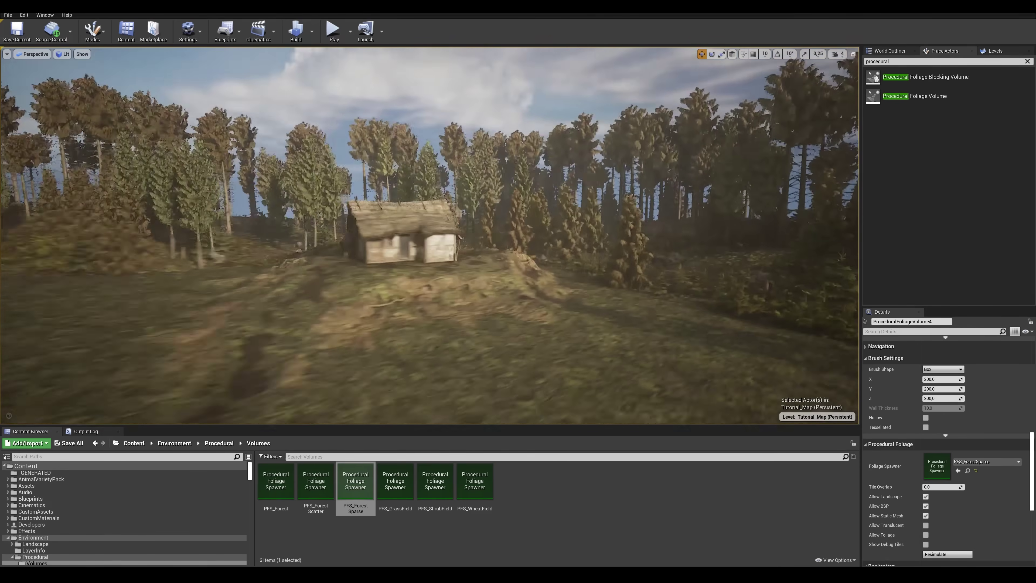
pyautogui.press('w')
pyautogui.moveTo(431, 245); pyautogui.dragTo(416, 282, button='right')
pyautogui.press('s')
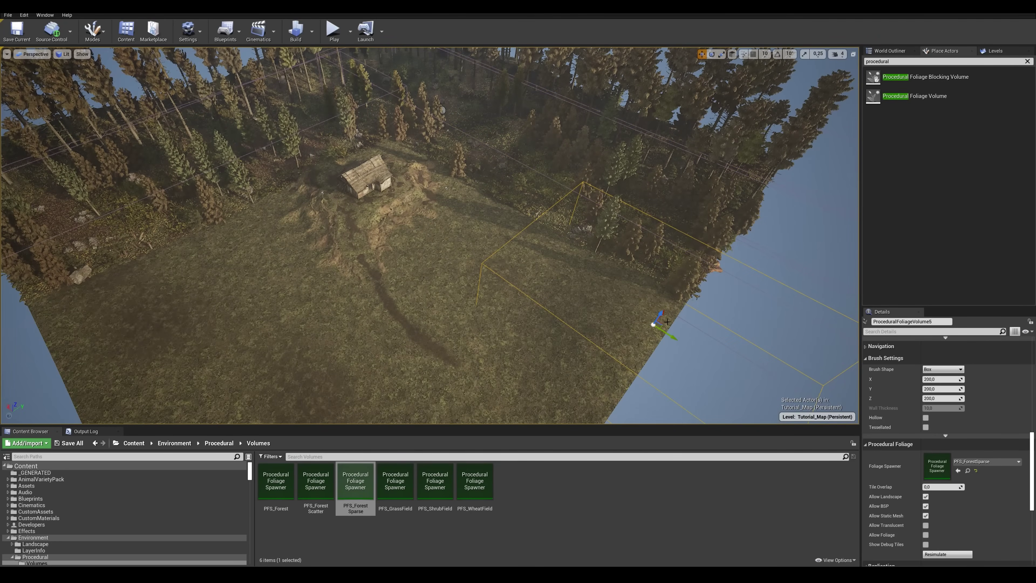
pyautogui.moveTo(667, 322); pyautogui.dragTo(587, 297)
pyautogui.moveTo(550, 247); pyautogui.dragTo(543, 243)
pyautogui.press('r')
pyautogui.moveTo(543, 273); pyautogui.dragTo(548, 277)
pyautogui.moveTo(442, 495); pyautogui.dragTo(937, 467)
pyautogui.click(947, 555)
# Duplicate the shrub field volume to the other side of the path, resize it, and resimulate it
pyautogui.moveTo(669, 324); pyautogui.dragTo(604, 331, button='right')
pyautogui.keyDown('alt'); pyautogui.moveTo(671, 328); pyautogui.dragTo(237, 353); pyautogui.keyUp('alt')
pyautogui.moveTo(237, 353); pyautogui.dragTo(212, 380, button='right')
pyautogui.press('r')
pyautogui.moveTo(327, 252); pyautogui.dragTo(318, 285)
pyautogui.press('e')
pyautogui.click(947, 554)
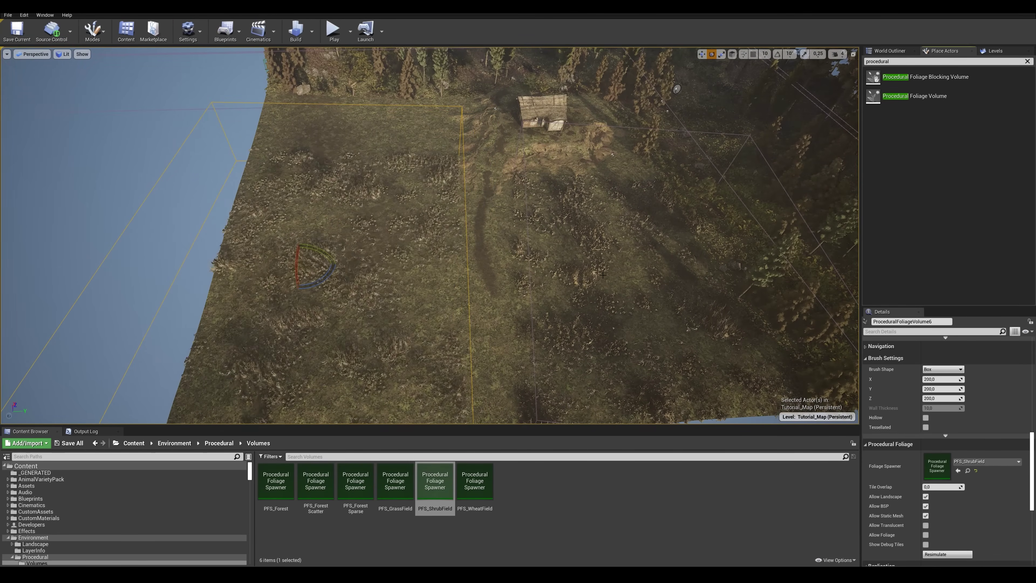
# Size a further volume copy over the open ground beside the house, assign PFS_ForestSparse, and resimulate it
pyautogui.moveTo(518, 180); pyautogui.dragTo(510, 152, button='right')
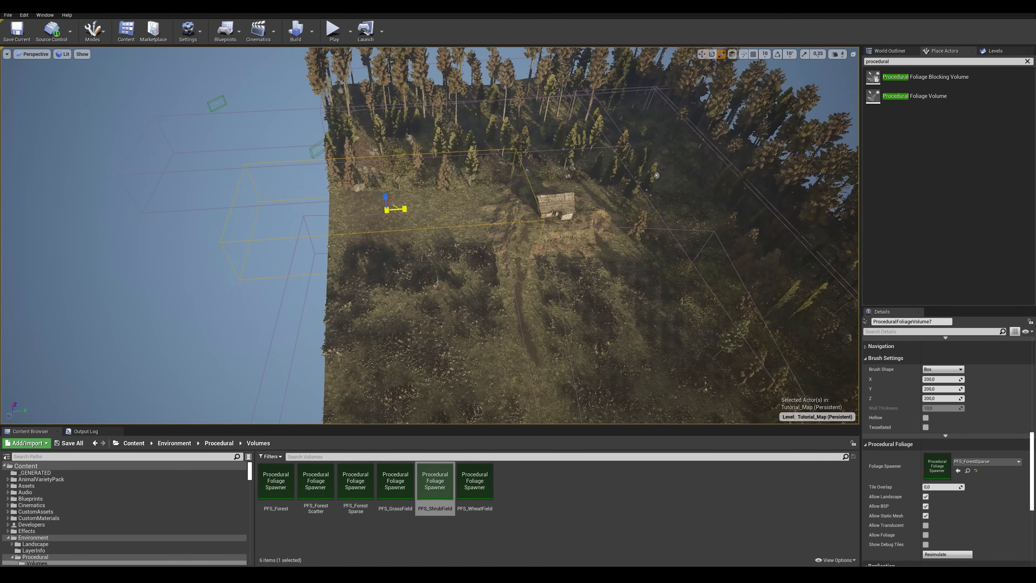
pyautogui.moveTo(413, 210); pyautogui.dragTo(429, 209)
pyautogui.moveTo(359, 500); pyautogui.dragTo(937, 467)
pyautogui.click(947, 555)
# Search the Content folders for "bench" and open the Old_Wooden_Bench_00 folder
pyautogui.moveTo(612, 286); pyautogui.dragTo(836, 206, button='right')
pyautogui.press('g')
pyautogui.press('w')
pyautogui.press('s')
pyautogui.moveTo(429, 204); pyautogui.dragTo(429, 192, button='right')
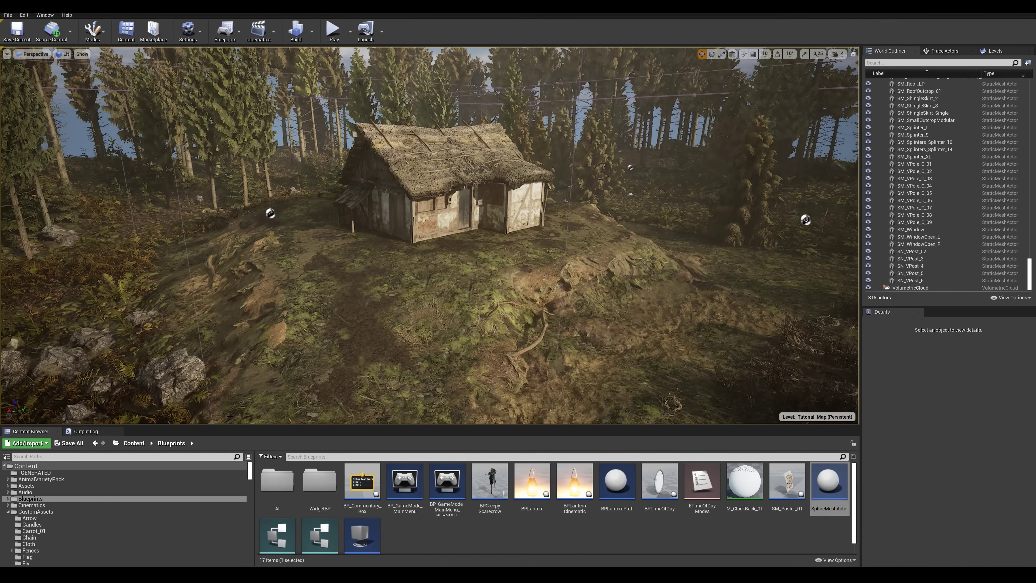
pyautogui.click(184, 465)
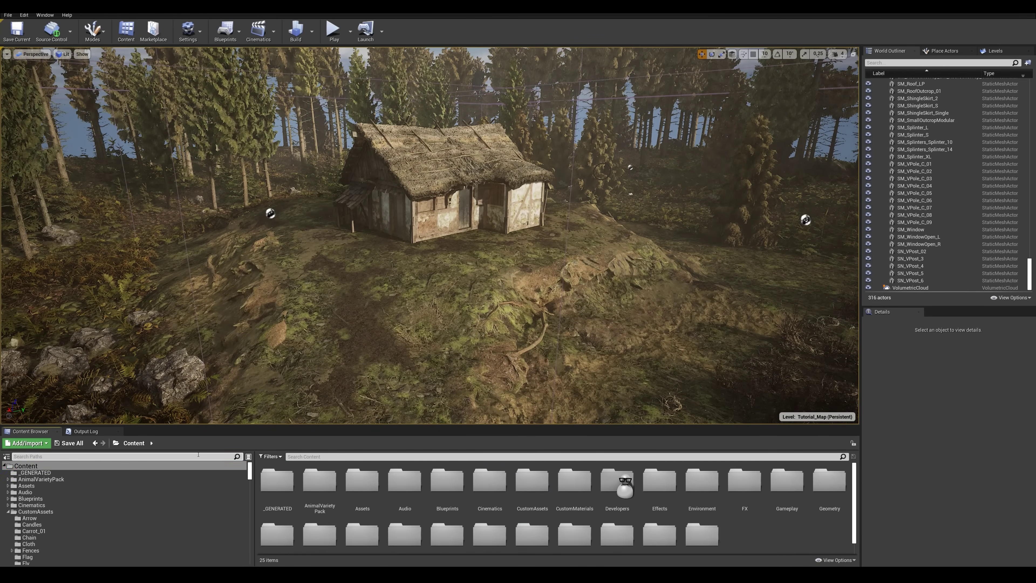
pyautogui.write('bench')
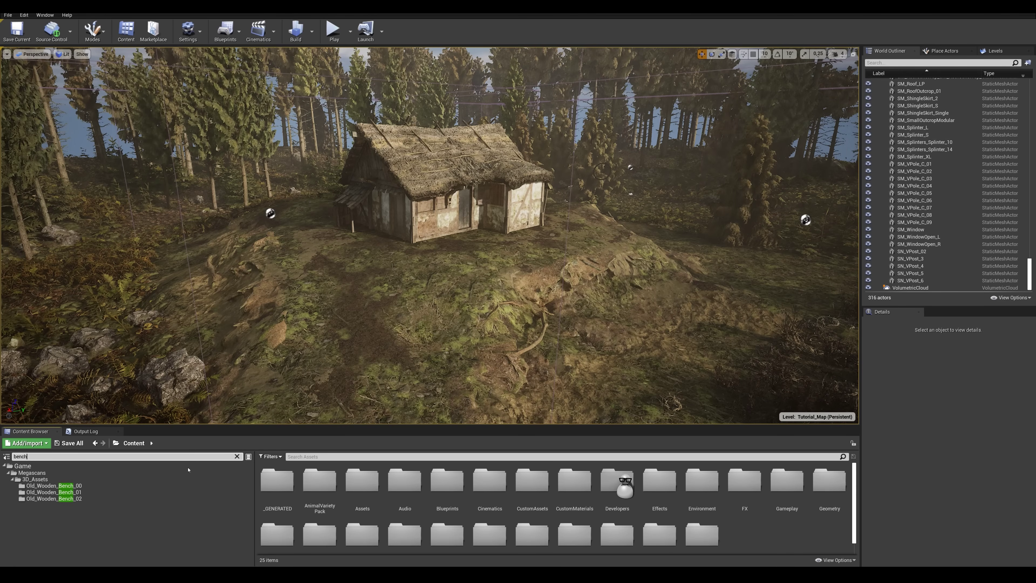
pyautogui.click(81, 486)
# Place the wooden bench mesh against the house's outer wall and accept the level checkout warning
pyautogui.press('w')
pyautogui.moveTo(436, 313)
pyautogui.mouseDown(button='right')
pyautogui.moveTo(436, 304)
pyautogui.moveTo(437, 313)
pyautogui.mouseUp(button='right')
pyautogui.moveTo(418, 487); pyautogui.dragTo(656, 268)
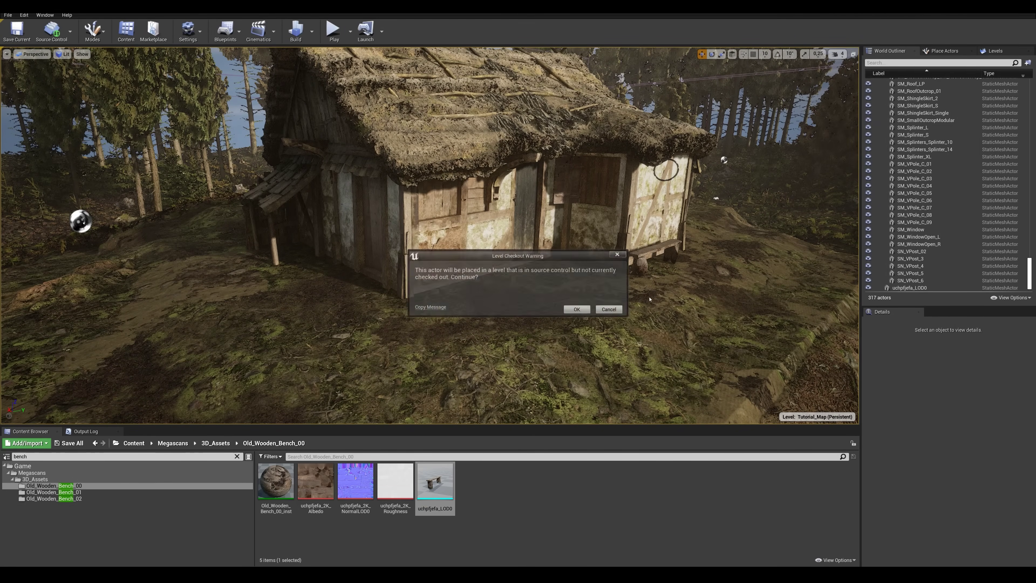
pyautogui.click(585, 310)
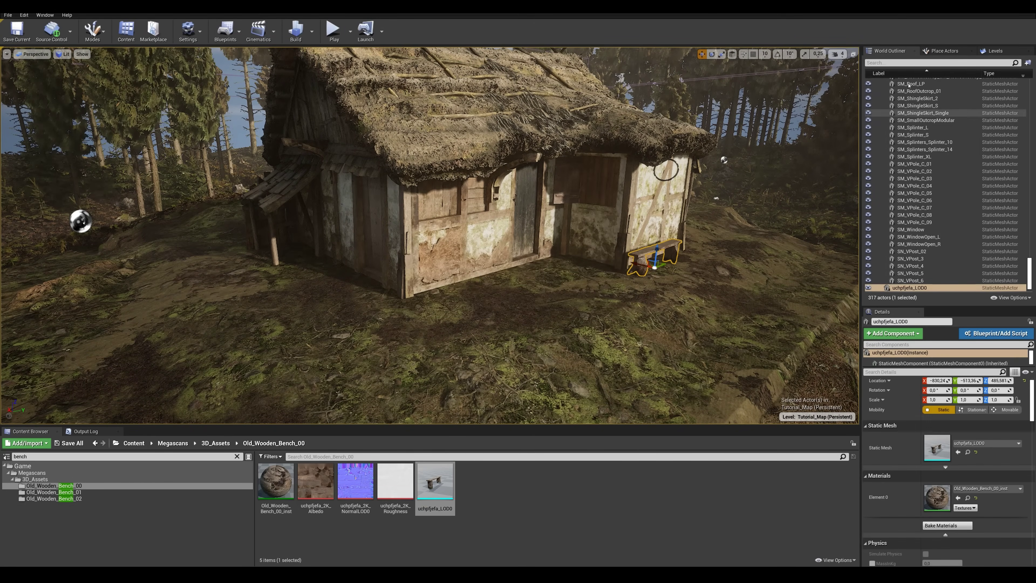
# Place a second bench at the opposite side of the yard, rotated about -67° around Z
pyautogui.click(990, 52)
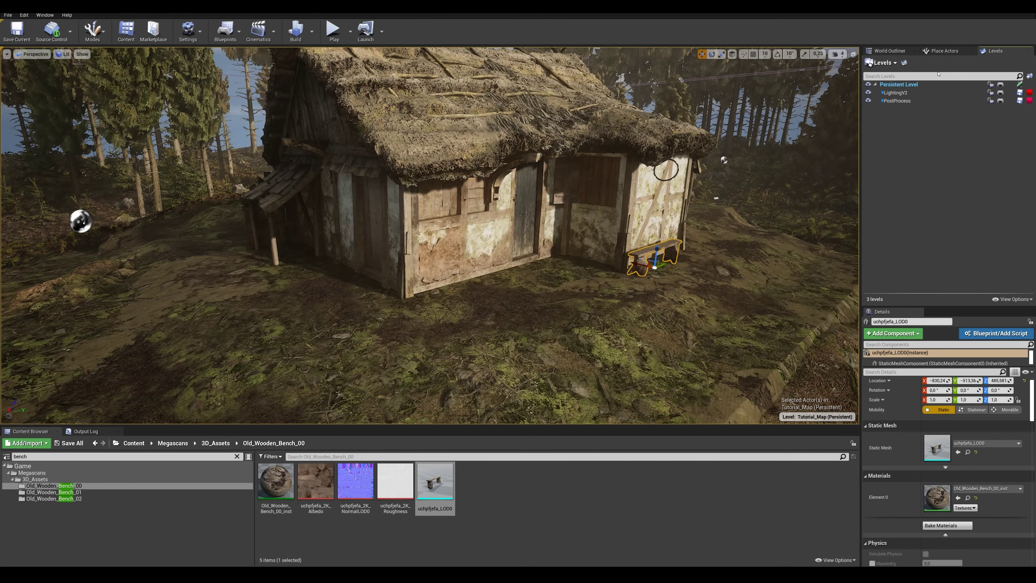
pyautogui.click(892, 52)
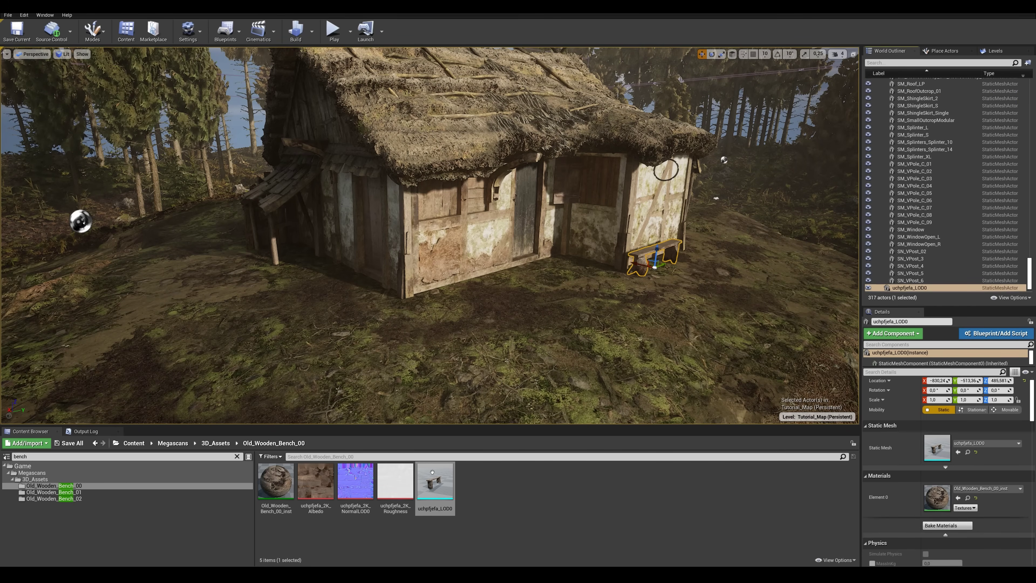
pyautogui.moveTo(431, 480); pyautogui.dragTo(41, 345)
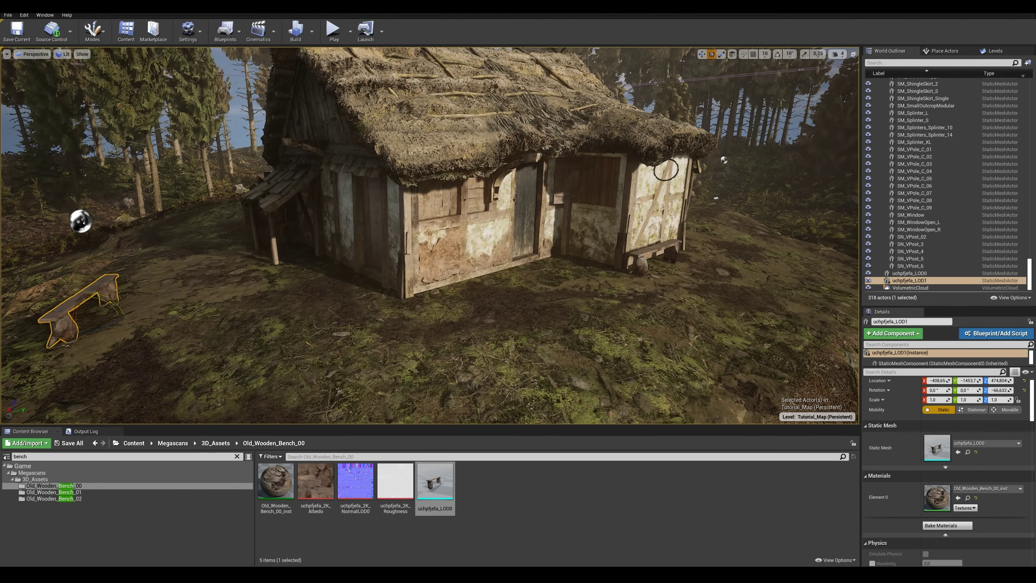
pyautogui.press('g')
pyautogui.moveTo(140, 341); pyautogui.dragTo(162, 342, button='right')
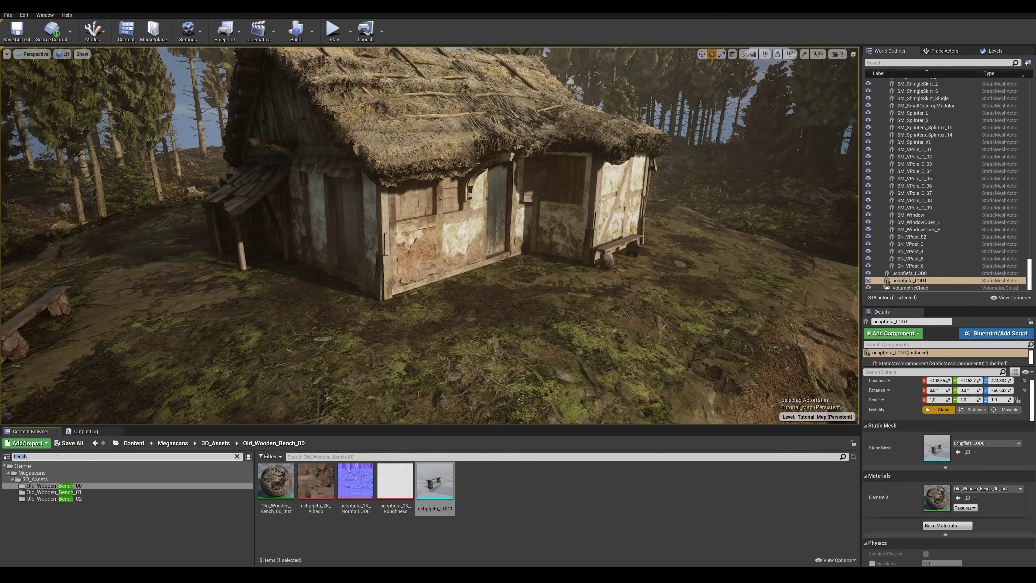
# Search the folders for "barrel" and place the Wooden_Barrel_00, Wooden_Barrel_01 and Wooden_Barrel_02 meshes in front of the house
pyautogui.write('barrel')
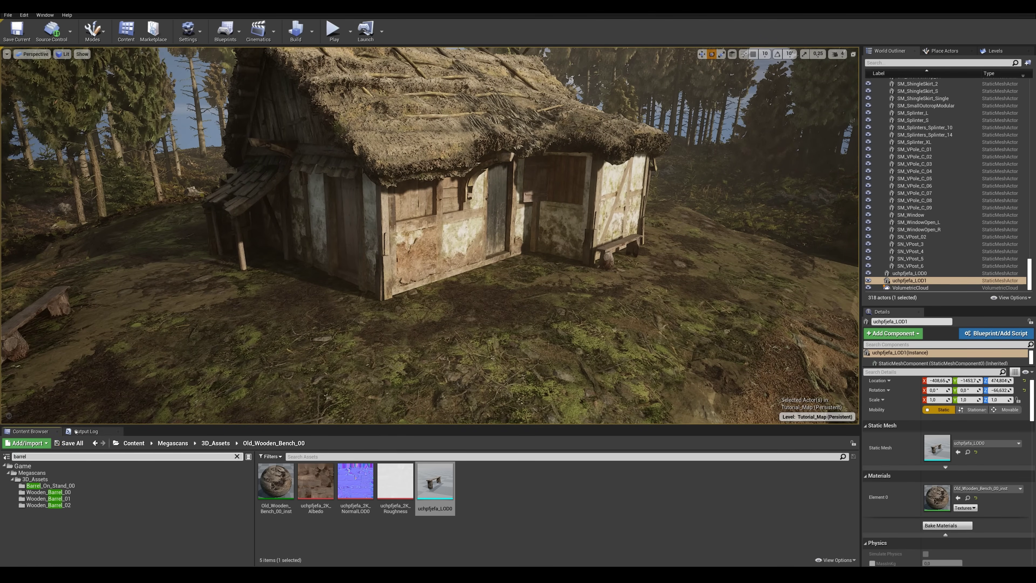
pyautogui.click(76, 492)
pyautogui.moveTo(396, 481); pyautogui.dragTo(484, 308)
pyautogui.click(82, 498)
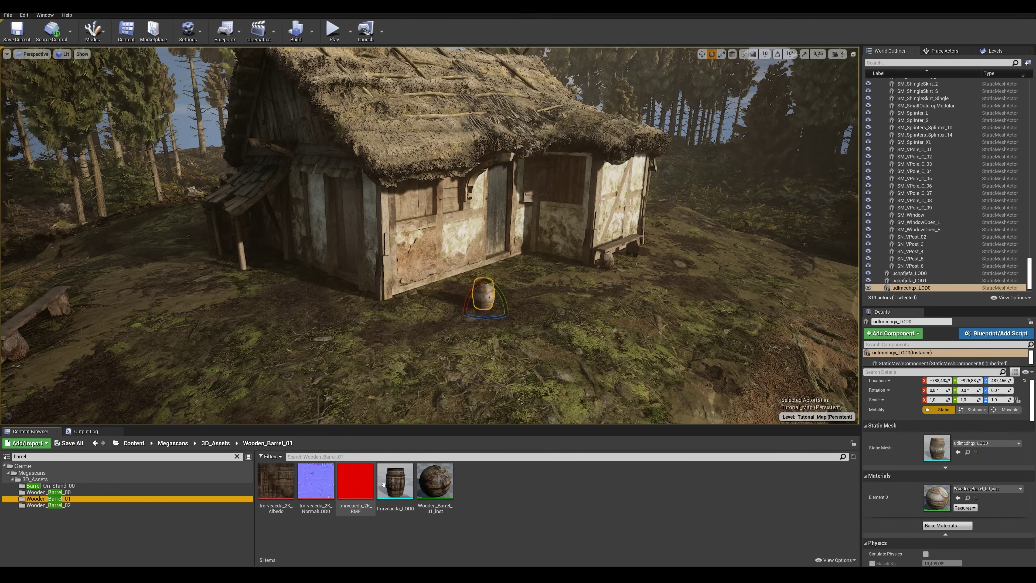
pyautogui.moveTo(396, 482); pyautogui.dragTo(524, 314)
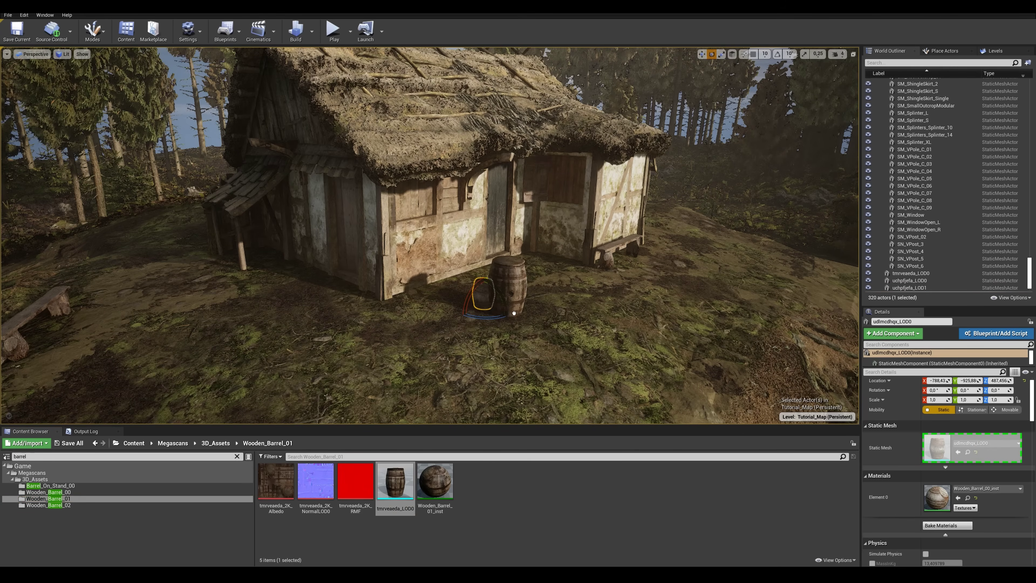
pyautogui.click(54, 505)
pyautogui.moveTo(395, 482); pyautogui.dragTo(559, 326)
# Scale the dark middle barrel uniformly to about 1.14 and the smallest barrel to about 2.11
pyautogui.press('w')
pyautogui.moveTo(559, 326); pyautogui.dragTo(622, 347, button='right')
pyautogui.press('w')
pyautogui.click(461, 294)
pyautogui.press('r')
pyautogui.moveTo(451, 362); pyautogui.dragTo(454, 349)
pyautogui.click(346, 318)
pyautogui.moveTo(350, 341); pyautogui.dragTo(354, 318)
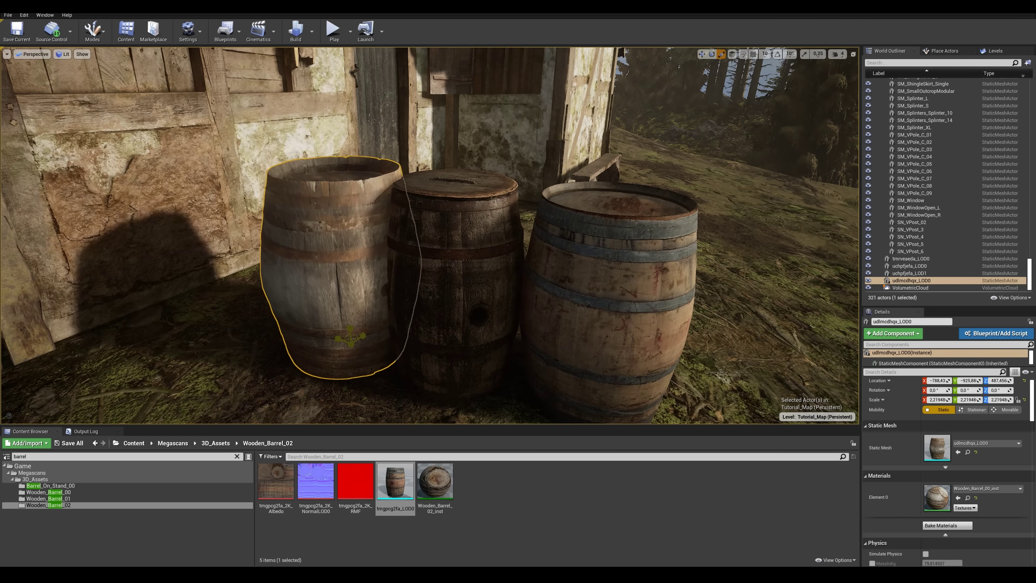
pyautogui.moveTo(350, 344); pyautogui.dragTo(347, 348)
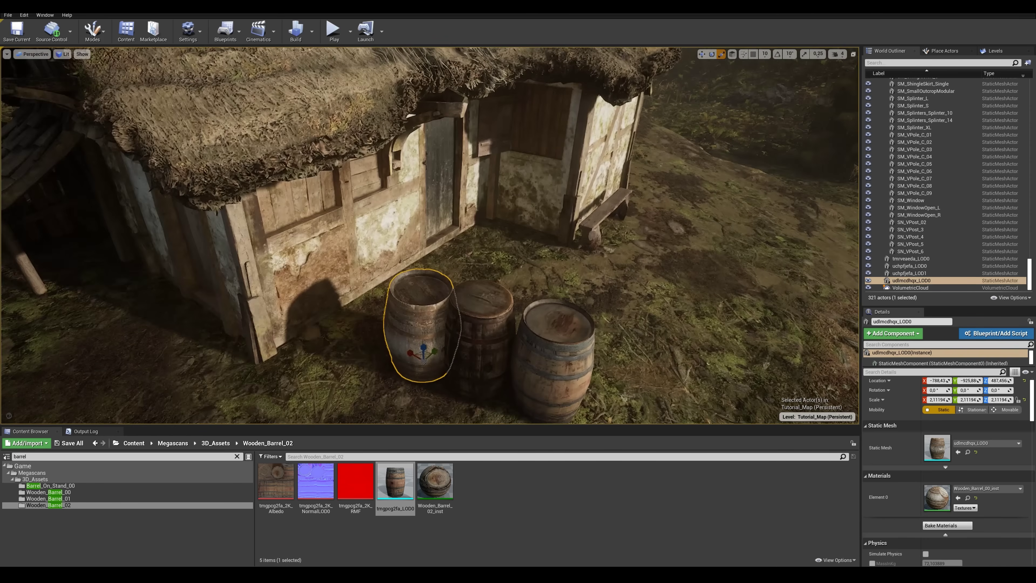
# Move the pale barrel behind the wall bench and the other two barrels into the porch recess
pyautogui.press('w')
pyautogui.moveTo(424, 352); pyautogui.dragTo(614, 214)
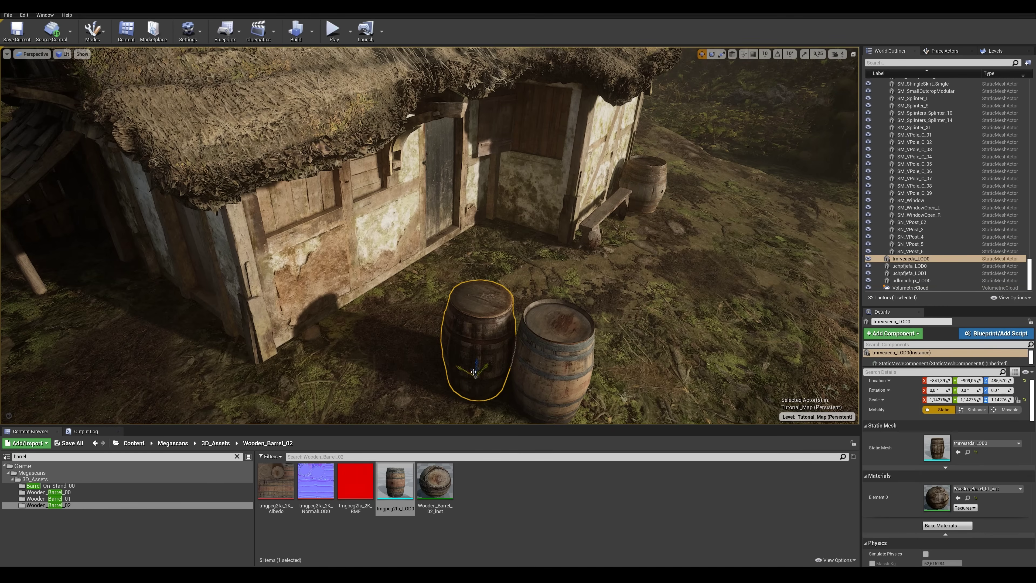
pyautogui.click(551, 364)
pyautogui.moveTo(547, 403); pyautogui.dragTo(531, 232)
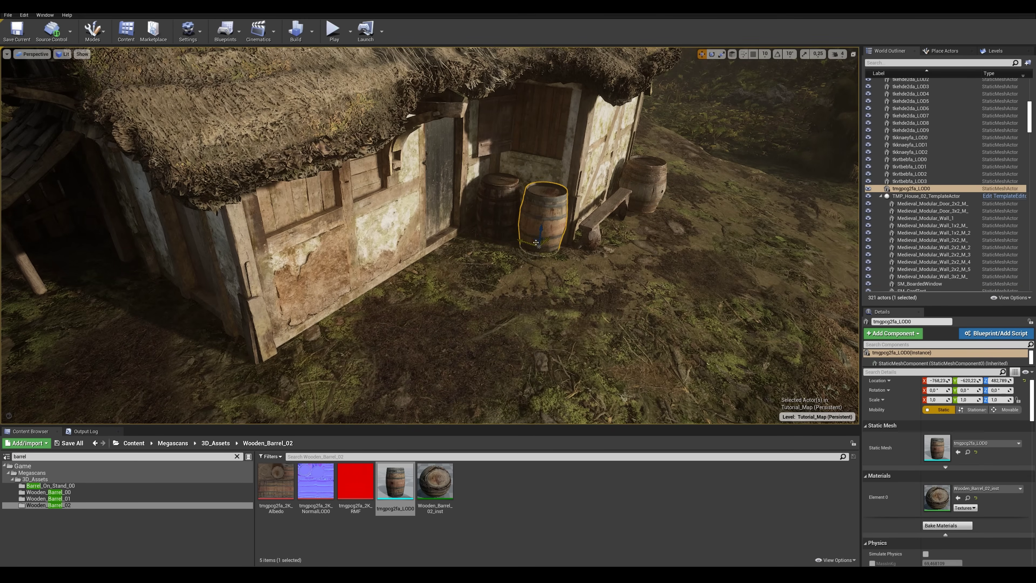
# Duplicate the boarded-window planks, turn on rotation snapping, and lay the copy flat over the two porch barrels
pyautogui.moveTo(530, 245); pyautogui.dragTo(453, 237, button='right')
pyautogui.click(453, 239)
pyautogui.keyDown('alt'); pyautogui.moveTo(439, 203); pyautogui.dragTo(793, 192); pyautogui.keyUp('alt')
pyautogui.moveTo(612, 245); pyautogui.dragTo(395, 251, button='right')
pyautogui.press('e')
pyautogui.click(777, 54)
pyautogui.moveTo(388, 290); pyautogui.dragTo(560, 258)
pyautogui.press('w')
pyautogui.moveTo(559, 258); pyautogui.dragTo(542, 255, button='right')
# Set the plank tabletop's scale to 0.8 and shift it into place on the barrels
pyautogui.press('r')
pyautogui.press('Tab')
pyautogui.write('0.8')
pyautogui.press('Return')
pyautogui.moveTo(612, 282); pyautogui.dragTo(571, 277, button='right')
pyautogui.press('w')
pyautogui.moveTo(563, 271); pyautogui.dragTo(539, 263)
# Duplicate the dark porch barrel and set the copy on top of the plank tabletop
pyautogui.click(507, 308)
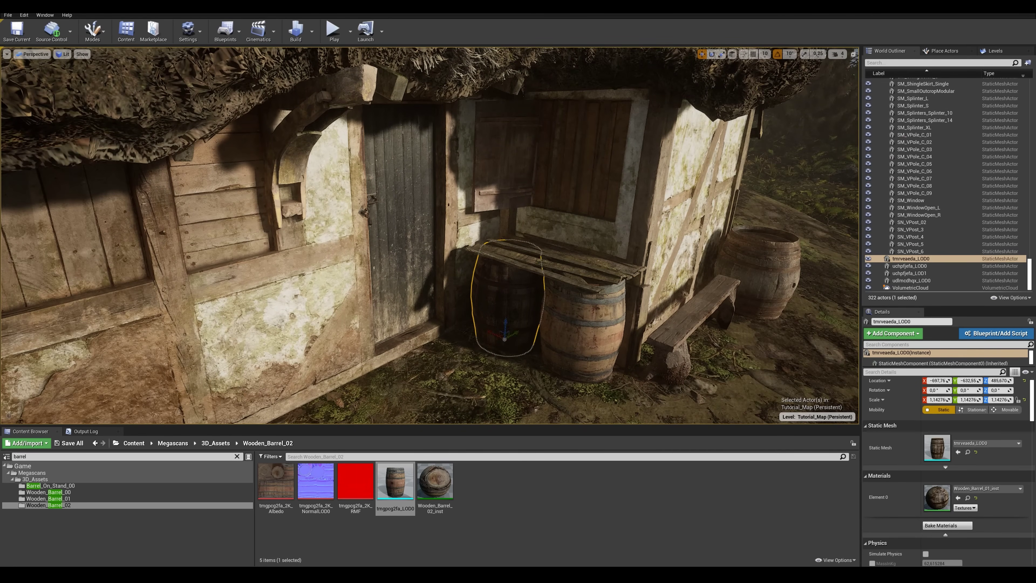
pyautogui.keyDown('alt'); pyautogui.moveTo(511, 335); pyautogui.dragTo(523, 246); pyautogui.keyUp('alt')
pyautogui.moveTo(524, 246); pyautogui.dragTo(515, 255, button='right')
# Duplicate the tabletop planks, rotate the copy, and move it toward the house's front corner
pyautogui.click(527, 240)
pyautogui.keyDown('alt'); pyautogui.moveTo(526, 239); pyautogui.dragTo(437, 241); pyautogui.keyUp('alt')
pyautogui.moveTo(437, 241); pyautogui.dragTo(424, 242, button='right')
pyautogui.press('e')
pyautogui.moveTo(498, 229); pyautogui.dragTo(506, 259)
pyautogui.press('w')
pyautogui.moveTo(506, 260); pyautogui.dragTo(526, 260, button='right')
pyautogui.moveTo(470, 265); pyautogui.dragTo(393, 293)
# Locate the planks' mesh among the modular house assets and replace it with SM_HouseFence_01
pyautogui.click(968, 452)
pyautogui.click(237, 456)
pyautogui.click(968, 452)
pyautogui.moveTo(829, 486); pyautogui.dragTo(937, 448)
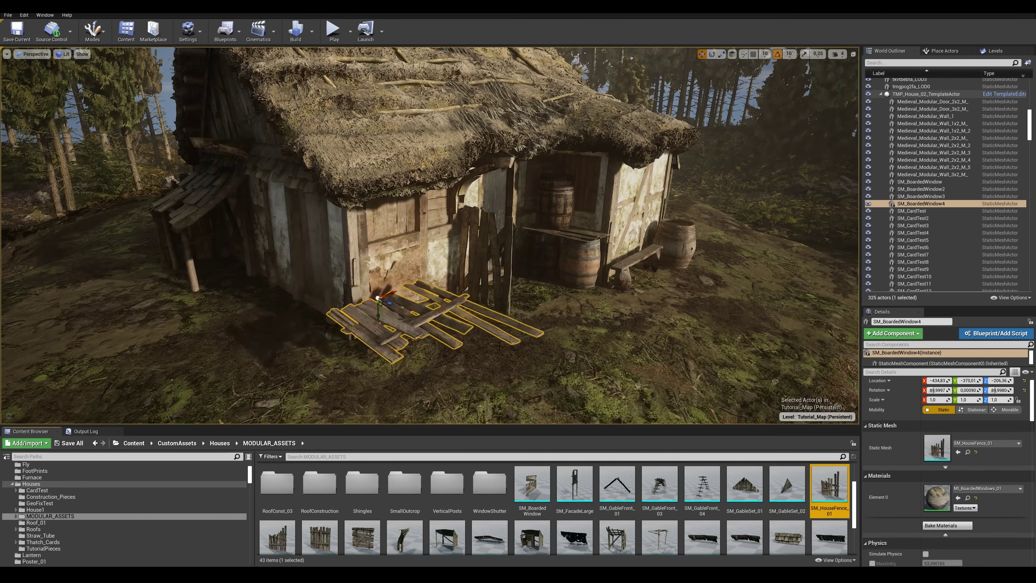
# Stand the fence piece upright and move it against the house's front corner
pyautogui.moveTo(441, 311); pyautogui.dragTo(408, 311, button='right')
pyautogui.press('e')
pyautogui.moveTo(457, 285); pyautogui.dragTo(456, 344)
pyautogui.press('w')
pyautogui.moveTo(456, 344); pyautogui.dragTo(408, 347, button='right')
pyautogui.moveTo(408, 384); pyautogui.dragTo(400, 402)
pyautogui.moveTo(400, 402); pyautogui.dragTo(393, 406, button='right')
# Turn off rotation snapping, fine-tune the corner fence's angle, and deselect it
pyautogui.press('e')
pyautogui.click(778, 54)
pyautogui.moveTo(420, 349); pyautogui.dragTo(409, 346)
pyautogui.press('w')
pyautogui.moveTo(409, 345); pyautogui.dragTo(489, 355, button='right')
pyautogui.press('Escape')
# Search the Content folders for "wood" and place the Wood_Log_00 pile under the house's shingled lean-to
pyautogui.scroll(5, 229, 489)
pyautogui.click(186, 466)
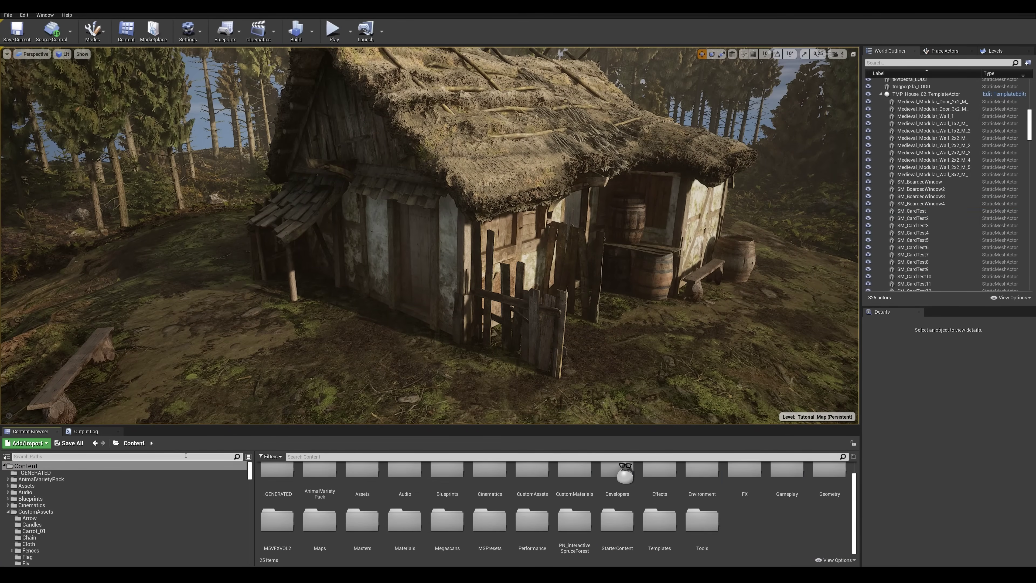
pyautogui.scroll(-10, 107, 514)
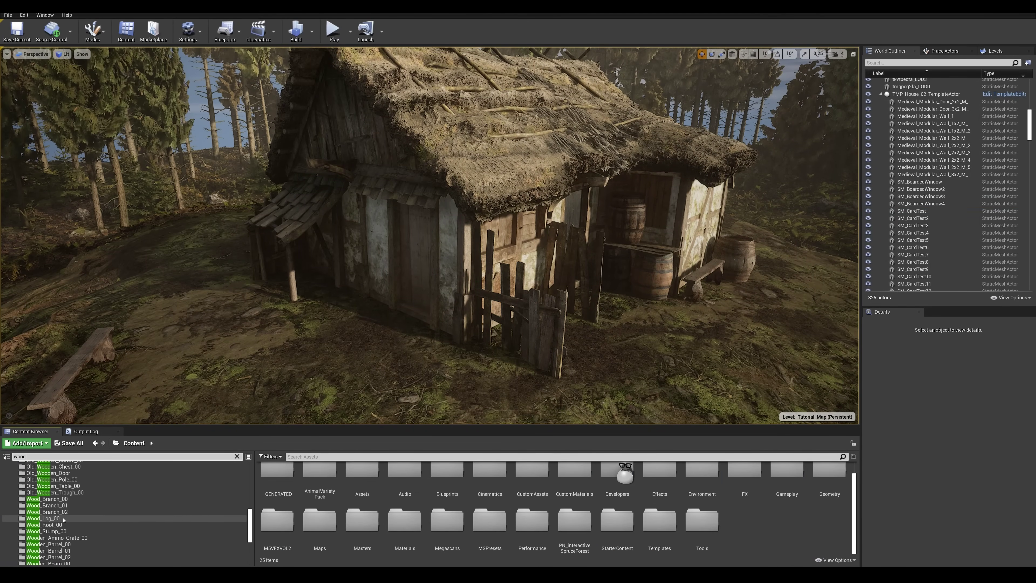
pyautogui.click(63, 518)
pyautogui.moveTo(394, 482); pyautogui.dragTo(286, 289)
pyautogui.press('Escape')
# Duplicate loose planks up to the thatched roof's edge above the corner fence, undo the last change, and enable rotation snapping
pyautogui.press('s')
pyautogui.moveTo(408, 269)
pyautogui.mouseDown(button='right')
pyautogui.moveTo(412, 257)
pyautogui.moveTo(408, 277)
pyautogui.mouseUp(button='right')
pyautogui.press('w')
pyautogui.click(561, 261)
pyautogui.keyDown('alt'); pyautogui.moveTo(562, 262); pyautogui.dragTo(453, 200); pyautogui.keyUp('alt')
pyautogui.press('e')
pyautogui.hotkey('ctrl', 'z')
pyautogui.click(777, 54)
# Mount a copy of the lantern post on the house's side wall beside the corner fence
pyautogui.moveTo(490, 228); pyautogui.dragTo(638, 242, button='right')
pyautogui.press('w')
pyautogui.click(304, 180)
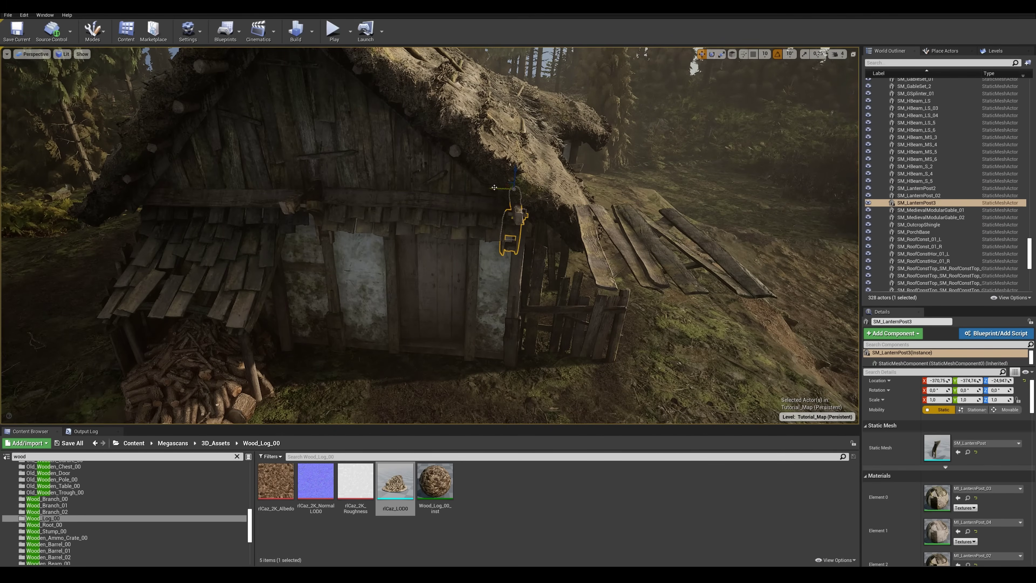
# Rotate the loose planks and lay them along the gable wall above the shingled lean-to
pyautogui.click(591, 236)
pyautogui.press('e')
pyautogui.moveTo(653, 261); pyautogui.dragTo(265, 216)
pyautogui.press('w')
pyautogui.moveTo(265, 216); pyautogui.dragTo(229, 225, button='right')
pyautogui.moveTo(332, 267); pyautogui.dragTo(652, 233)
# Fit the front planks of the gable ledge by adjusting their scale and position, and deselect them
pyautogui.press('r')
pyautogui.press('w')
pyautogui.press('e')
pyautogui.moveTo(596, 229); pyautogui.dragTo(530, 253, button='right')
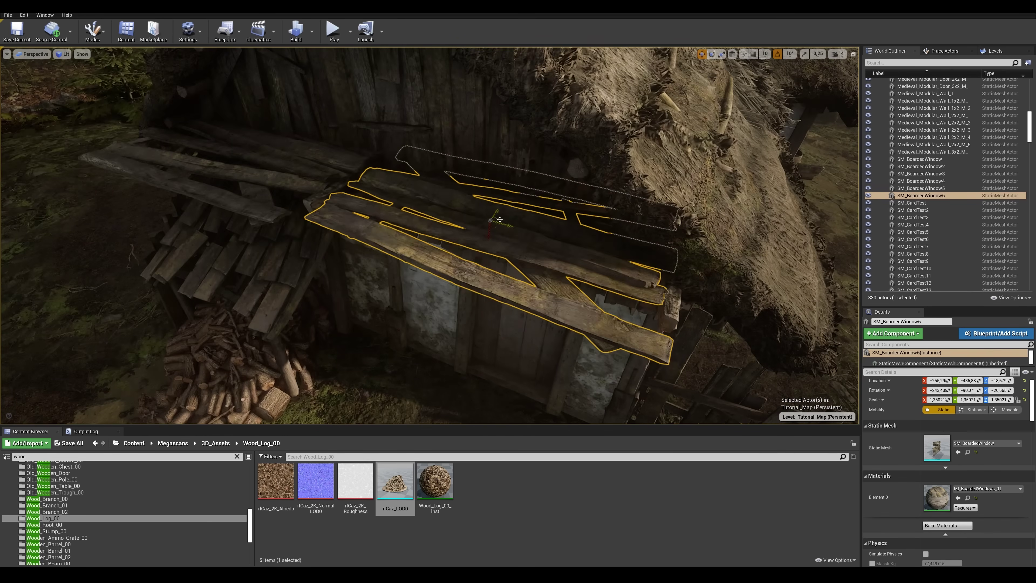
pyautogui.press('r')
pyautogui.moveTo(486, 223)
pyautogui.mouseDown()
pyautogui.moveTo(496, 218)
pyautogui.moveTo(488, 235)
pyautogui.mouseUp()
pyautogui.press('w')
pyautogui.press('Escape')
pyautogui.moveTo(500, 256)
pyautogui.mouseDown(button='right')
pyautogui.moveTo(500, 180)
pyautogui.moveTo(504, 265)
pyautogui.mouseUp(button='right')
# Duplicate the porch barrel onto the plank ledge under the gable and deselect it
pyautogui.click(635, 243)
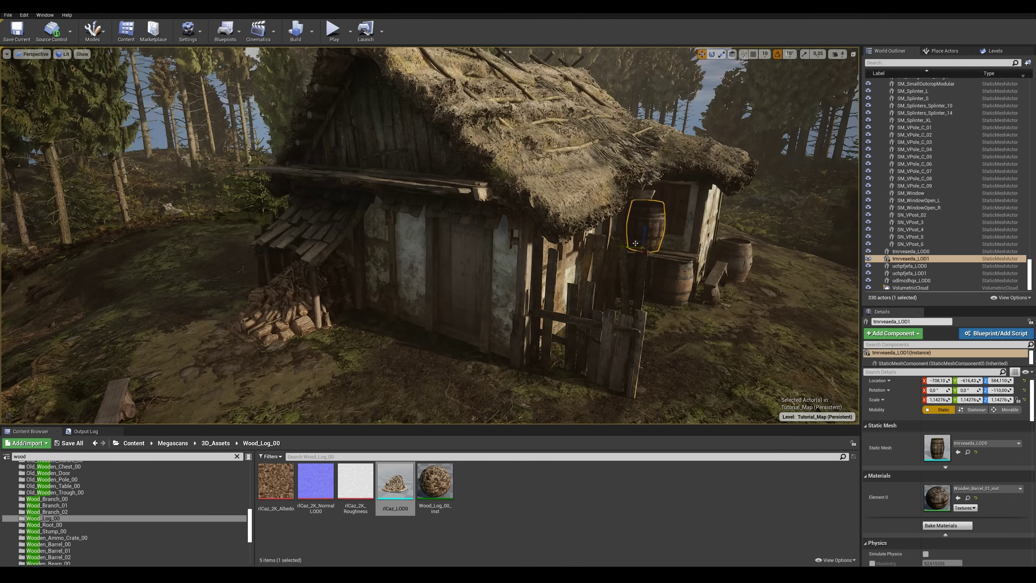
pyautogui.moveTo(480, 154); pyautogui.dragTo(498, 195)
pyautogui.moveTo(499, 195); pyautogui.dragTo(518, 228, button='right')
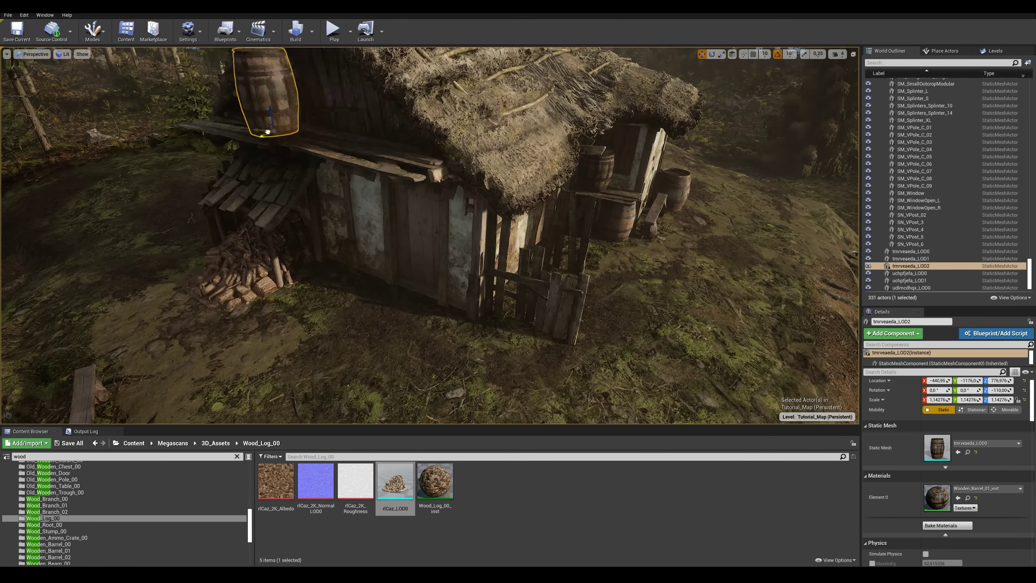
pyautogui.press('Escape')
pyautogui.moveTo(272, 102); pyautogui.dragTo(270, 71, button='right')
pyautogui.scroll(-5, 122, 515)
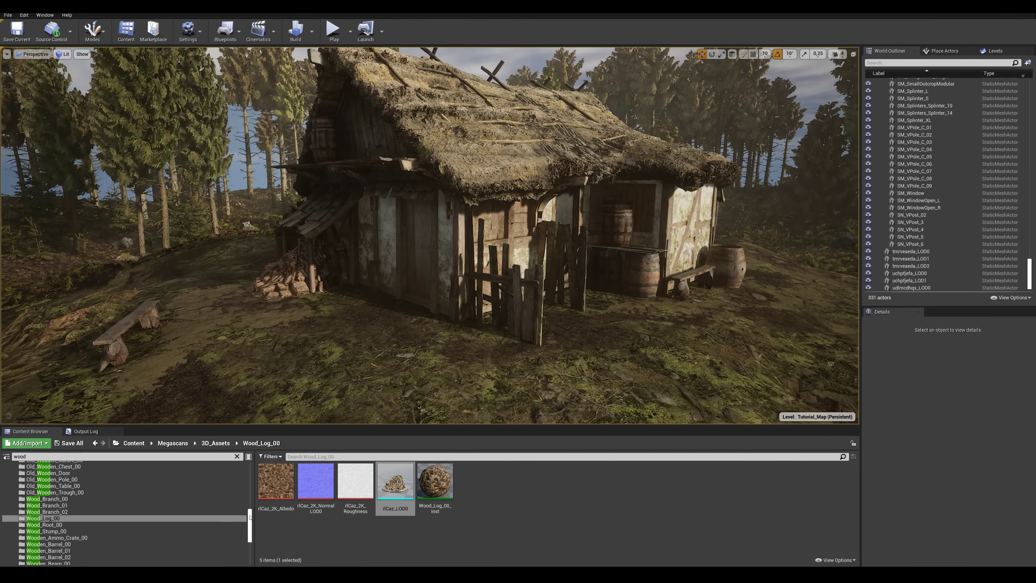
# Search the Content folders for "wheel" and lean Wooden_Wheel_00 against the house wall beside the corner fence
pyautogui.click(81, 456)
pyautogui.write('wheel')
pyautogui.click(92, 488)
pyautogui.click(122, 486)
pyautogui.moveTo(395, 482); pyautogui.dragTo(436, 318)
pyautogui.moveTo(436, 318); pyautogui.dragTo(433, 375, button='right')
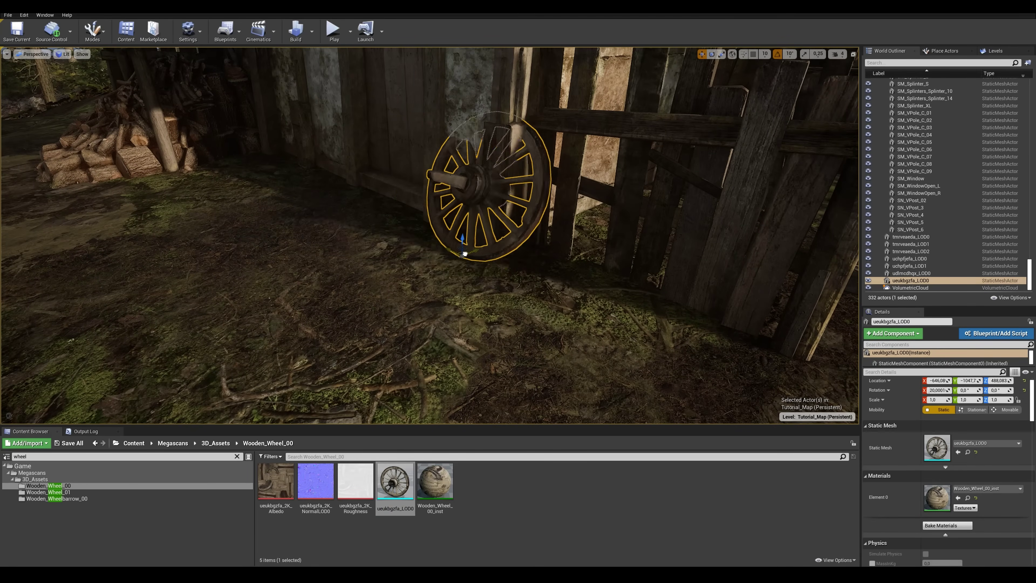
pyautogui.moveTo(527, 281); pyautogui.dragTo(504, 265, button='right')
pyautogui.press('Escape')
# Place the Wooden_Wheelbarrow_00 mesh on the ground near the house
pyautogui.click(58, 499)
pyautogui.moveTo(396, 482); pyautogui.dragTo(356, 350)
pyautogui.press('w')
pyautogui.moveTo(504, 281); pyautogui.dragTo(521, 314, button='right')
pyautogui.rightClick(526, 346)
pyautogui.click(657, 337)
pyautogui.rightClick(518, 311)
pyautogui.click(656, 542)
# Rotate the wheelbarrow, move it into position near the house, and deselect it
pyautogui.press('e')
pyautogui.moveTo(537, 291); pyautogui.dragTo(514, 281)
pyautogui.press('w')
pyautogui.moveTo(515, 282); pyautogui.dragTo(515, 261, button='right')
pyautogui.moveTo(491, 281); pyautogui.dragTo(521, 297)
pyautogui.press('Escape')
pyautogui.moveTo(521, 298); pyautogui.dragTo(546, 306, button='right')
# Examine the level's sublevel list and the actors in its outliner
pyautogui.moveTo(1029, 274); pyautogui.dragTo(1030, 87)
pyautogui.moveTo(547, 286); pyautogui.dragTo(555, 282, button='right')
pyautogui.click(995, 51)
pyautogui.moveTo(767, 171); pyautogui.dragTo(755, 183, button='right')
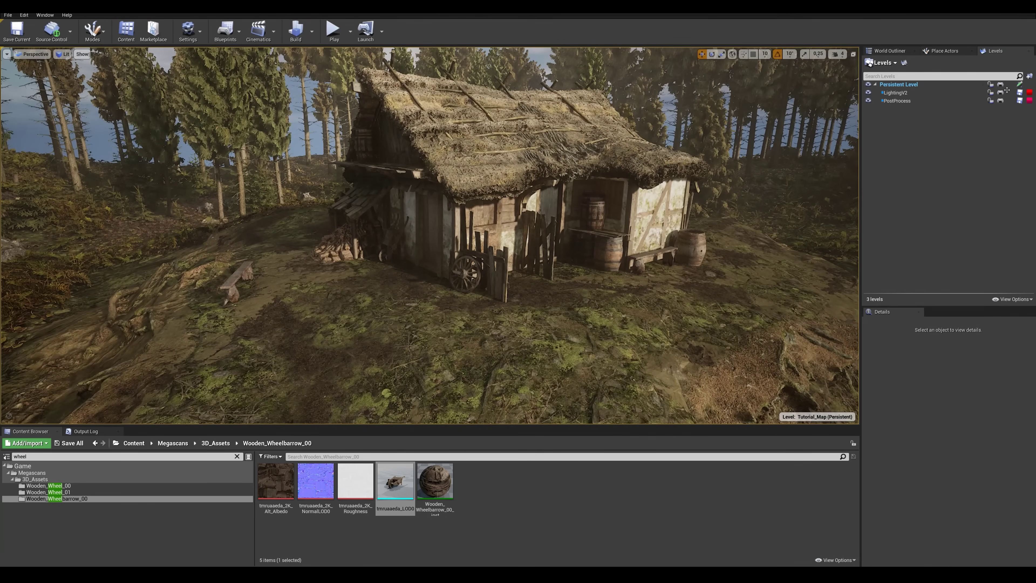
pyautogui.click(883, 51)
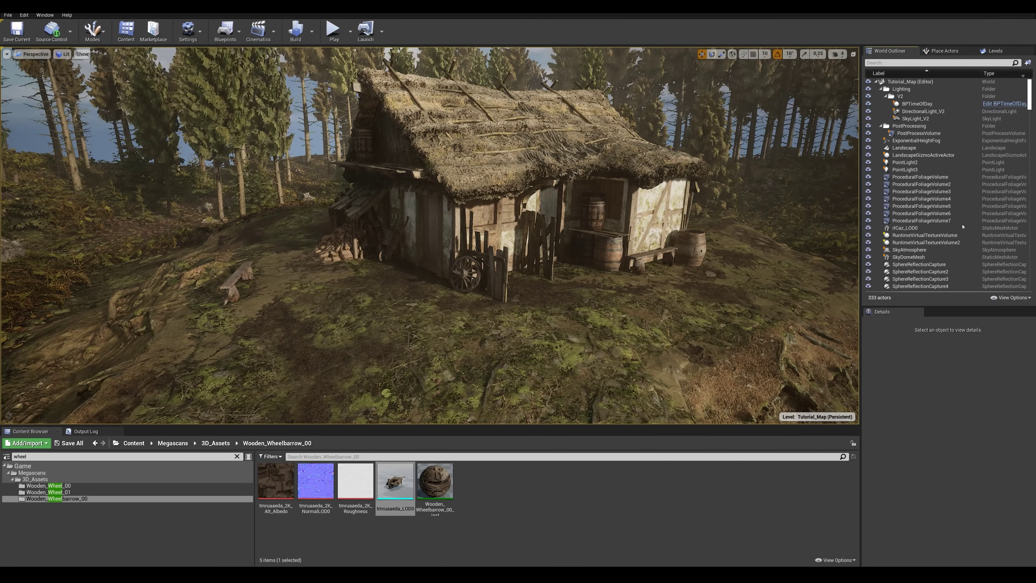
pyautogui.moveTo(804, 213); pyautogui.dragTo(804, 225, button='right')
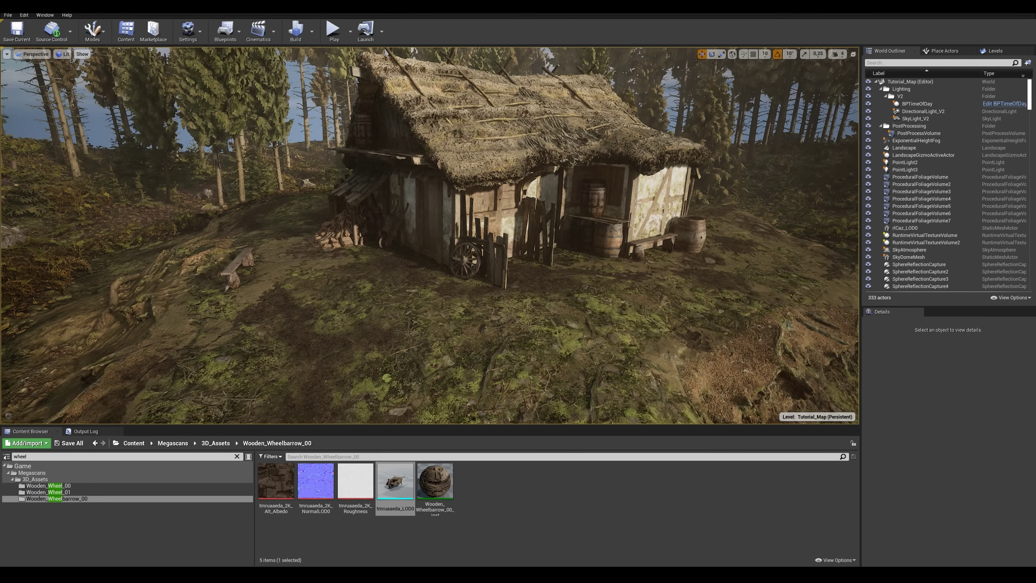
pyautogui.click(706, 334)
pyautogui.press('Escape')
# Search the Content folders for "stump" and place Broken_Pine_Stump_00 on the ground left of the house
pyautogui.moveTo(706, 334); pyautogui.dragTo(641, 294, button='right')
pyautogui.click(48, 455)
pyautogui.write('st')
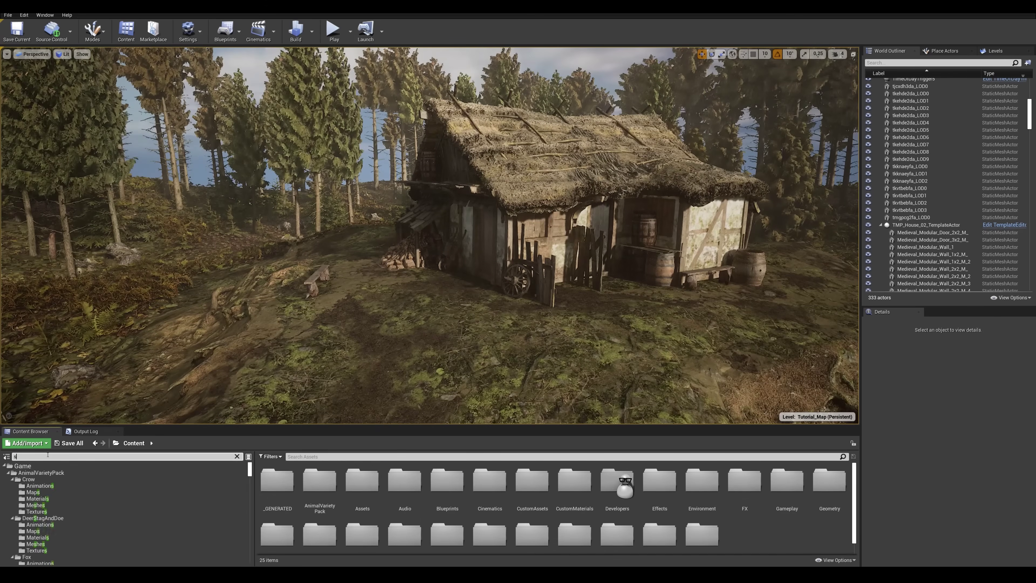
pyautogui.click(59, 485)
pyautogui.moveTo(474, 482); pyautogui.dragTo(182, 300)
# Place Broken_Tree_Stump_00 near the forest right of the house, scaled to about 1.65 and rotated
pyautogui.click(55, 492)
pyautogui.moveTo(286, 310); pyautogui.dragTo(448, 323, button='right')
pyautogui.moveTo(435, 482); pyautogui.dragTo(465, 234)
pyautogui.press('r')
pyautogui.moveTo(463, 234); pyautogui.dragTo(473, 242)
pyautogui.moveTo(474, 241); pyautogui.dragTo(428, 240, button='right')
pyautogui.moveTo(559, 247); pyautogui.dragTo(569, 247)
pyautogui.moveTo(671, 263); pyautogui.dragTo(640, 276, button='right')
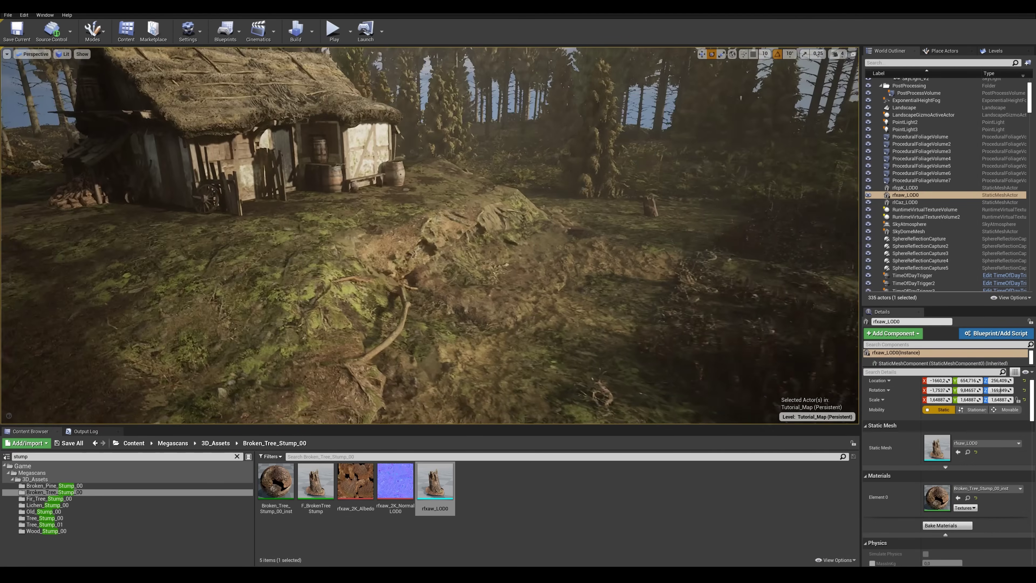
# Place Fir_Tree_Stump_00 in the undergrowth right of the house and Lichen_Stump_00 on the bare slope in front
pyautogui.click(58, 500)
pyautogui.moveTo(433, 490); pyautogui.dragTo(820, 296)
pyautogui.click(47, 505)
pyautogui.moveTo(435, 482); pyautogui.dragTo(482, 285)
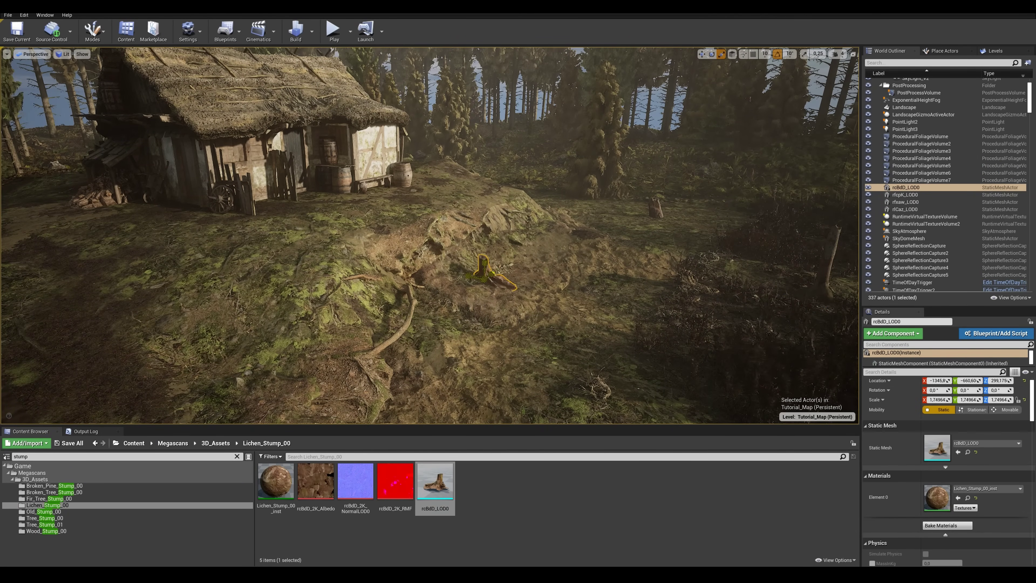
# Place a second Lichen_Stump_00 beside the boulders in the left foreground, scaled to about 1.88 and rotated
pyautogui.moveTo(482, 285); pyautogui.dragTo(408, 285, button='right')
pyautogui.moveTo(437, 489); pyautogui.dragTo(255, 317)
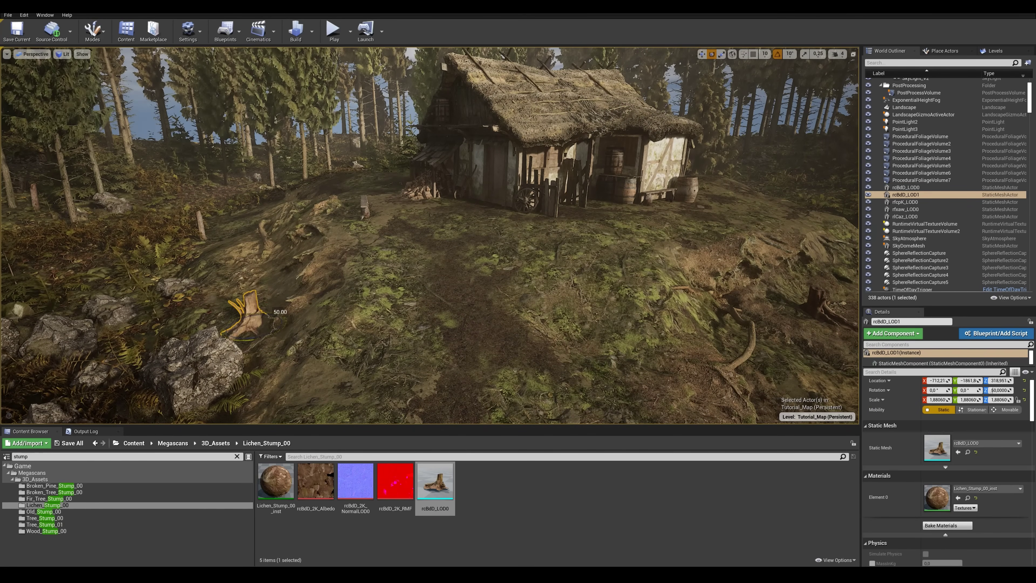
pyautogui.moveTo(261, 302); pyautogui.dragTo(318, 291, button='right')
# Search the Content folders for "rock" and place Icelandic_Mossy_Rock_00 on the slope in front of the house
pyautogui.click(236, 456)
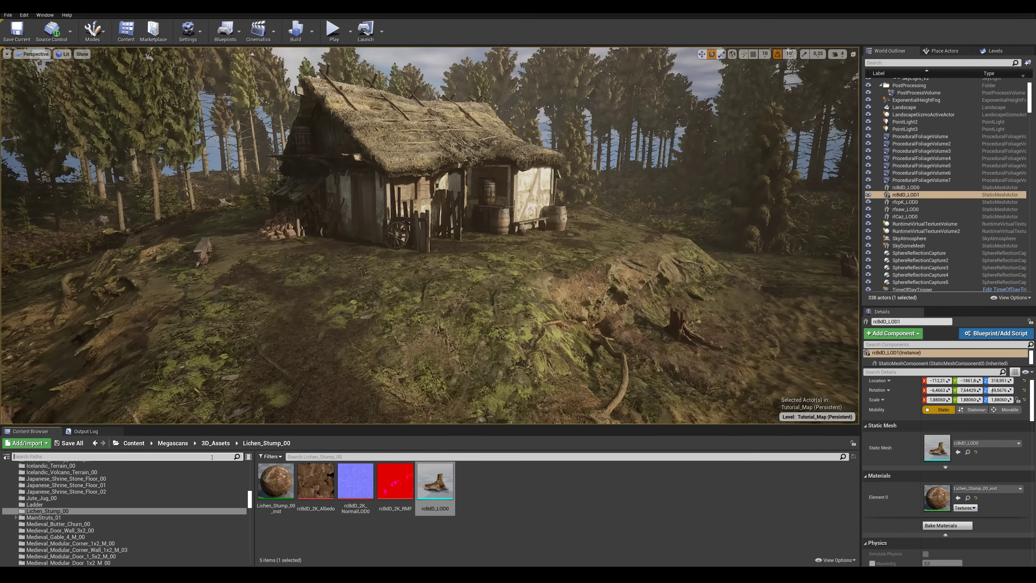
pyautogui.scroll(10, 215, 469)
pyautogui.write('rock')
pyautogui.click(98, 536)
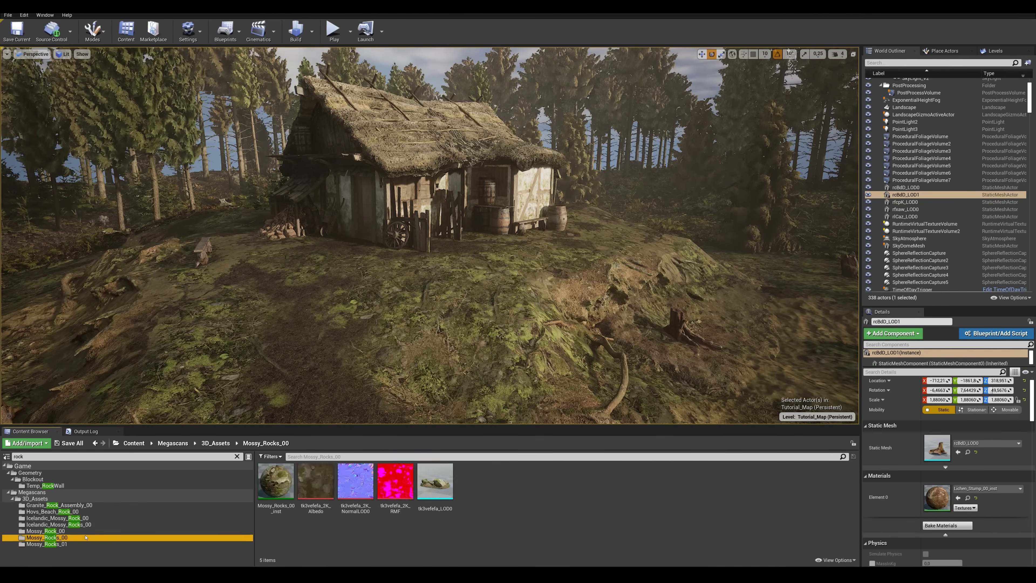
pyautogui.press('Up')
pyautogui.moveTo(367, 338); pyautogui.dragTo(306, 367, button='right')
pyautogui.moveTo(475, 485); pyautogui.dragTo(479, 361)
pyautogui.moveTo(482, 335); pyautogui.dragTo(482, 335)
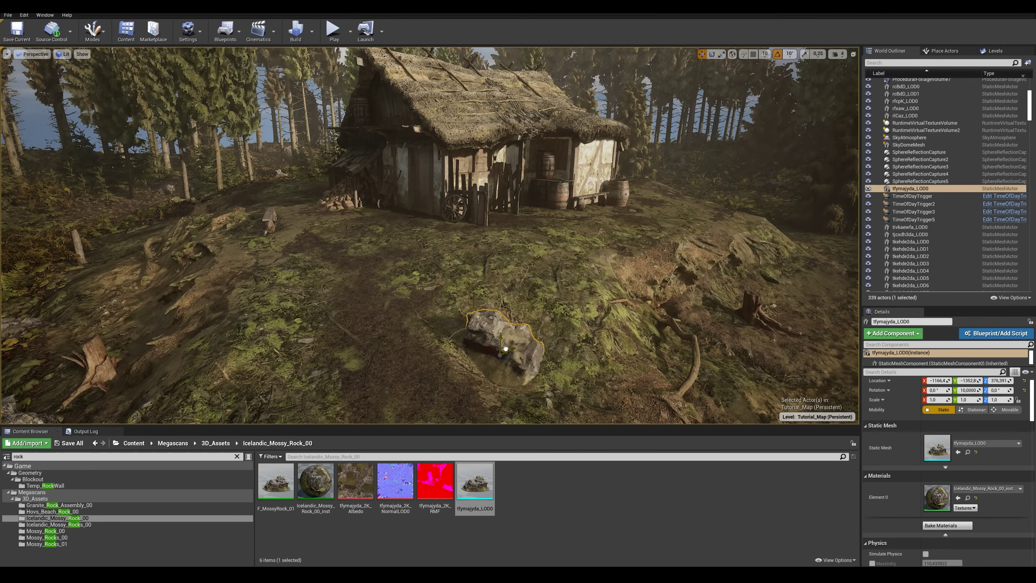
# Place another Icelandic_Mossy_Rock_00 on the rise right of the house and rotate it
pyautogui.moveTo(507, 341); pyautogui.dragTo(571, 339, button='right')
pyautogui.press('s')
pyautogui.moveTo(475, 484); pyautogui.dragTo(811, 252)
pyautogui.press('e')
# Search the Content folders for "iceland", place Icelandic_Terrain_00 on the slope right of the house, and scale it down
pyautogui.click(73, 457)
pyautogui.write('iceland')
pyautogui.click(77, 511)
pyautogui.moveTo(435, 483); pyautogui.dragTo(597, 233)
pyautogui.press('w')
pyautogui.press('r')
pyautogui.moveTo(598, 230); pyautogui.dragTo(655, 235)
# Switch the transform gizmo to local axes, then rotate and move the terrain patch to blend into the hillside
pyautogui.press('e')
pyautogui.click(732, 54)
pyautogui.press('w')
pyautogui.moveTo(654, 262); pyautogui.dragTo(629, 248)
pyautogui.moveTo(629, 247); pyautogui.dragTo(660, 247, button='right')
pyautogui.press('e')
pyautogui.moveTo(531, 257); pyautogui.dragTo(473, 243)
pyautogui.moveTo(473, 244); pyautogui.dragTo(448, 261, button='right')
# Duplicate the rocky terrain patch twice down the front slope, adjusting the copies' rotation, scale and position
pyautogui.keyDown('alt'); pyautogui.moveTo(583, 227); pyautogui.dragTo(548, 291); pyautogui.keyUp('alt')
pyautogui.press('e')
pyautogui.press('r')
pyautogui.press('e')
pyautogui.press('w')
pyautogui.moveTo(550, 293); pyautogui.dragTo(463, 292)
pyautogui.press('e')
pyautogui.press('w')
pyautogui.moveTo(470, 286); pyautogui.dragTo(496, 292, button='right')
pyautogui.keyDown('alt'); pyautogui.moveTo(399, 290); pyautogui.dragTo(597, 350); pyautogui.keyUp('alt')
pyautogui.moveTo(597, 349); pyautogui.dragTo(547, 339, button='right')
# Duplicate the middle terrain patch up to the slope left of the house, adjusting its scale, rotation and position
pyautogui.click(489, 294)
pyautogui.moveTo(490, 294); pyautogui.dragTo(506, 302, button='right')
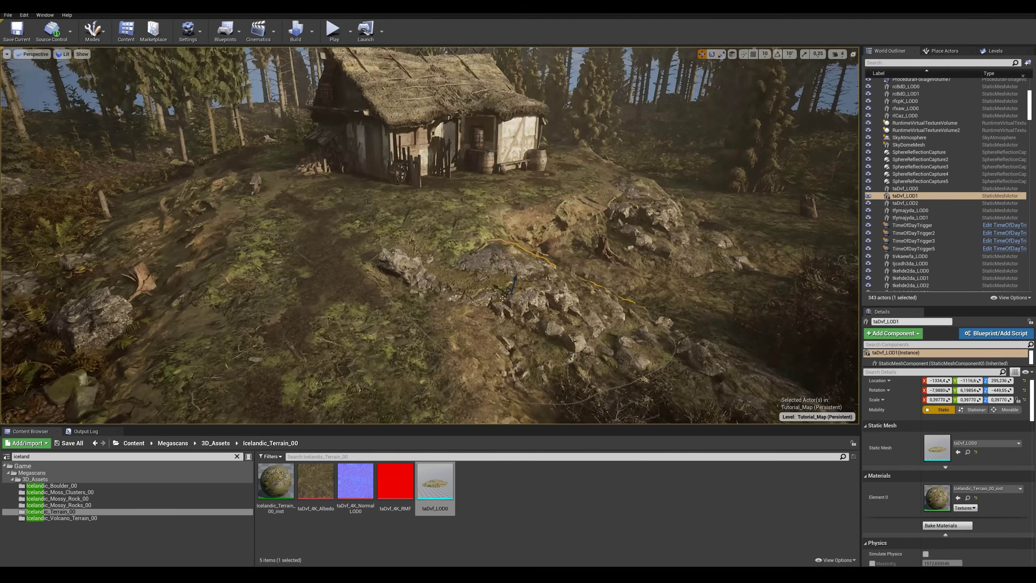
pyautogui.keyDown('alt'); pyautogui.moveTo(507, 294); pyautogui.dragTo(460, 218); pyautogui.keyUp('alt')
pyautogui.press('r')
pyautogui.press('e')
pyautogui.press('w')
pyautogui.moveTo(460, 218); pyautogui.dragTo(434, 220)
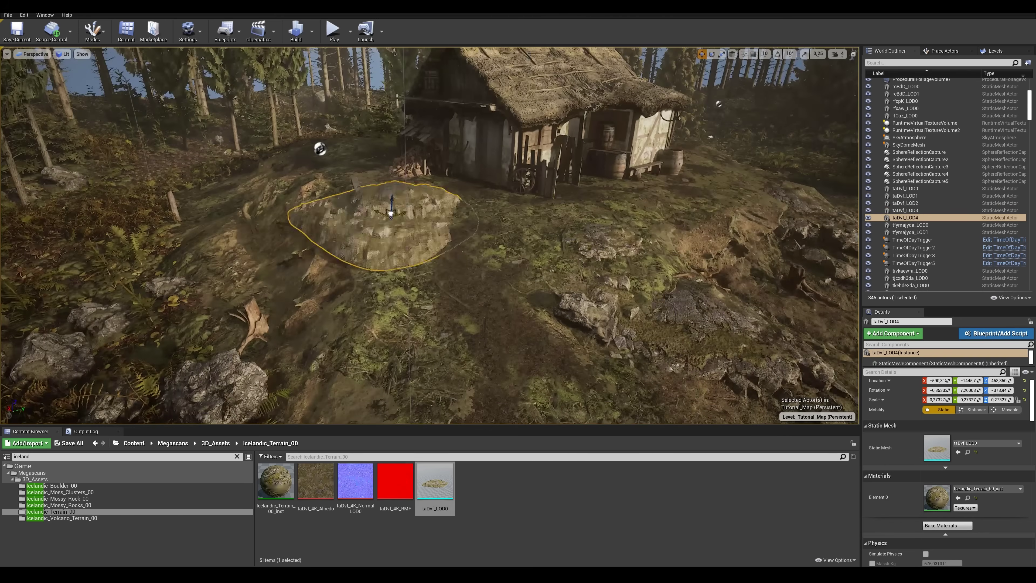
# Duplicate the terrain patch down the left slope, scale it to about 0.435, rotate it, and hide the editor icons
pyautogui.moveTo(379, 212); pyautogui.dragTo(262, 282)
pyautogui.press('r')
pyautogui.press('w')
pyautogui.press('e')
pyautogui.moveTo(245, 265); pyautogui.dragTo(250, 300)
pyautogui.press('g')
pyautogui.moveTo(479, 175); pyautogui.dragTo(480, 153, button='right')
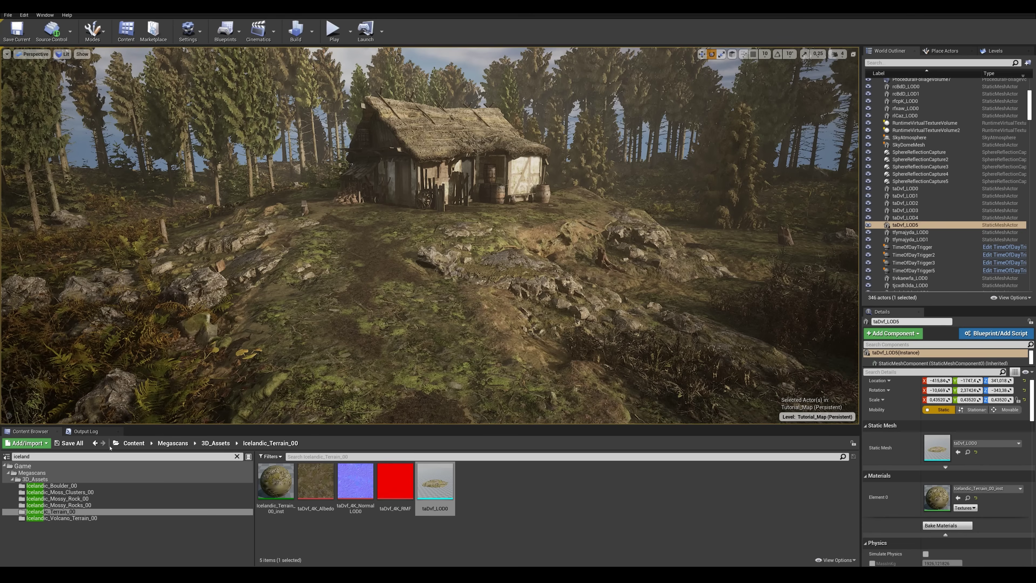
# Search the project assets for "path" and place the BP_Path blueprint on the ground in front of the house
pyautogui.click(237, 456)
pyautogui.click(190, 465)
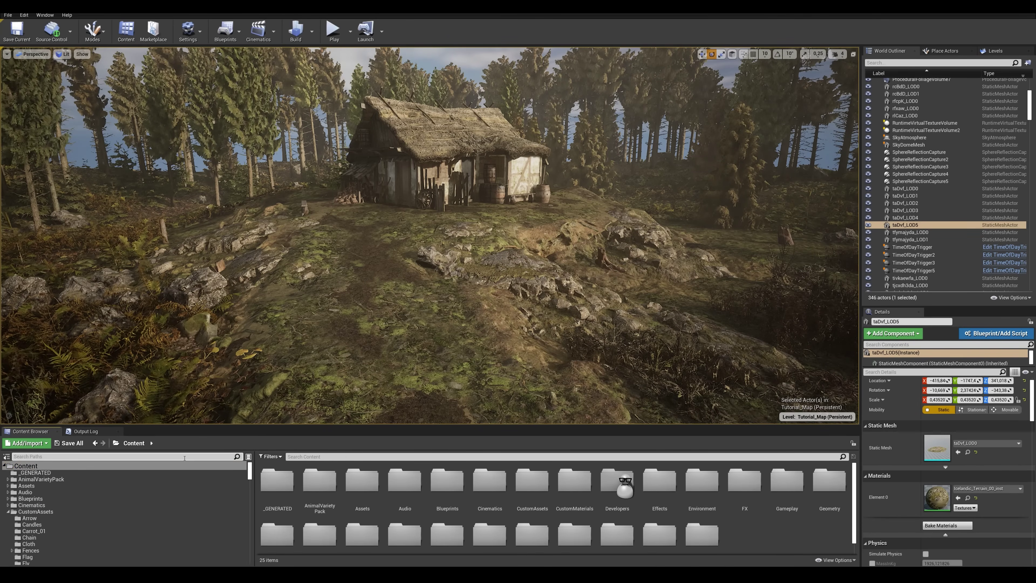
pyautogui.click(61, 466)
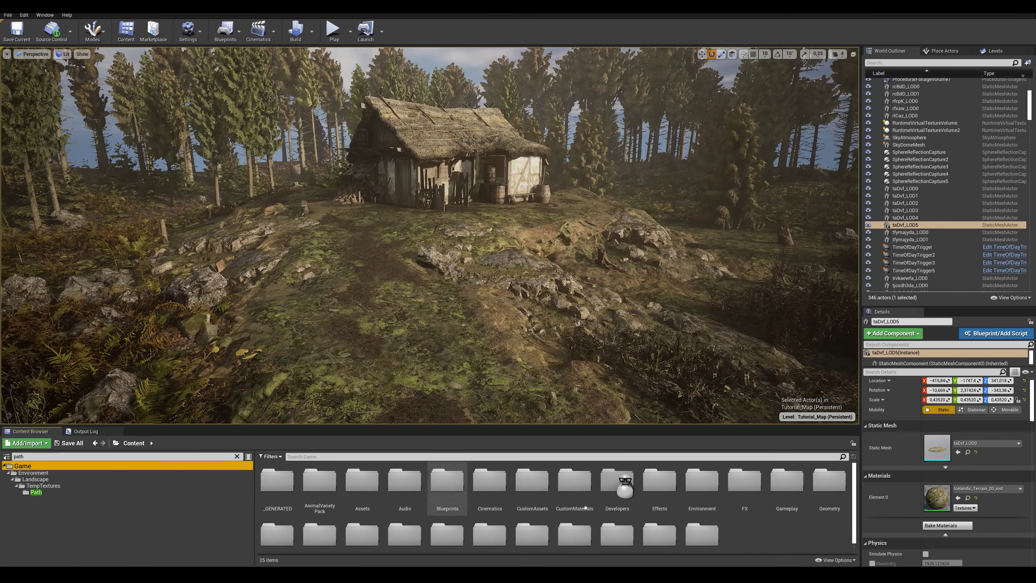
pyautogui.click(316, 456)
pyautogui.write('path')
pyautogui.moveTo(316, 482); pyautogui.dragTo(373, 342)
# Assign SM_Road_Module_01_Low_Tiled_2 as the static mesh of BP_Path
pyautogui.click(967, 438)
pyautogui.moveTo(710, 486); pyautogui.dragTo(940, 434)
pyautogui.click(983, 482)
pyautogui.click(934, 342)
# Move BP_Path across the field to the outer edge of the landscape
pyautogui.moveTo(407, 301)
pyautogui.mouseDown(button='right')
pyautogui.moveTo(506, 347)
pyautogui.moveTo(407, 302)
pyautogui.mouseUp(button='right')
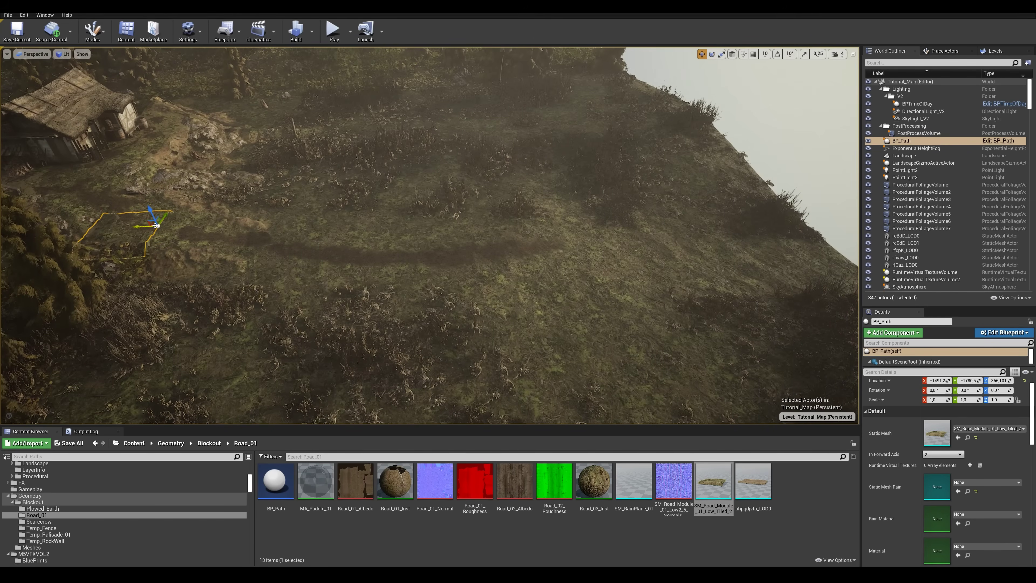
pyautogui.moveTo(687, 230)
pyautogui.mouseDown(button='right')
pyautogui.moveTo(730, 249)
pyautogui.moveTo(687, 231)
pyautogui.mouseUp(button='right')
pyautogui.moveTo(562, 266); pyautogui.dragTo(567, 276)
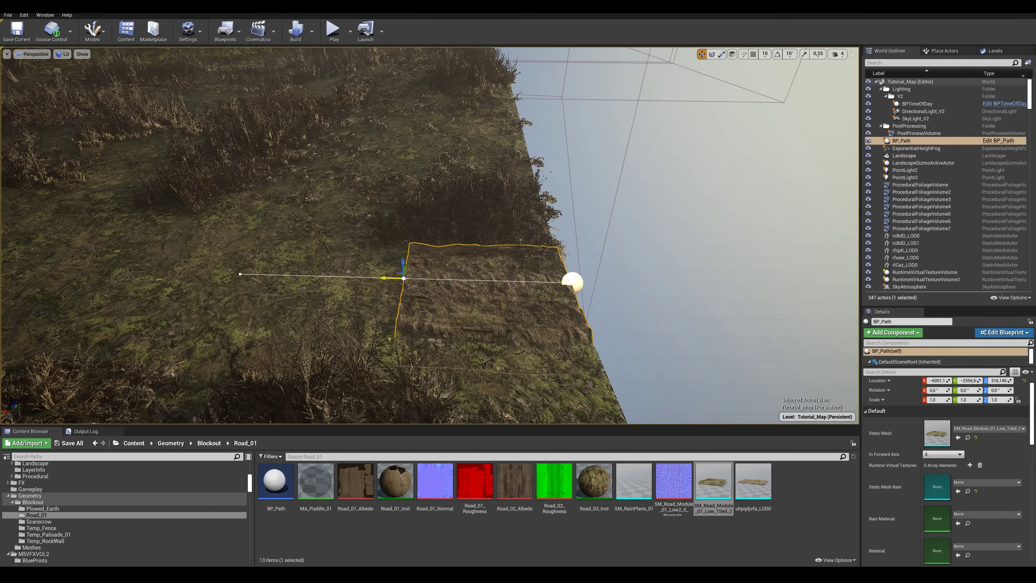
# Extend the path's spline from the landscape edge across the field by duplicating its end point
pyautogui.moveTo(352, 273); pyautogui.dragTo(310, 257, button='right')
pyautogui.keyDown('alt'); pyautogui.moveTo(656, 292); pyautogui.dragTo(467, 242); pyautogui.keyUp('alt')
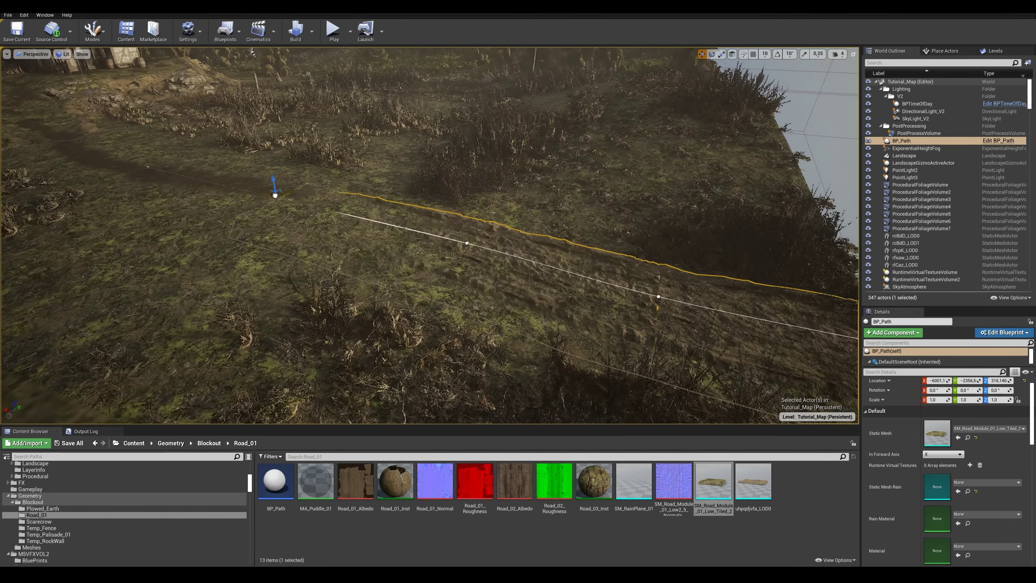
pyautogui.moveTo(282, 196); pyautogui.dragTo(245, 213, button='right')
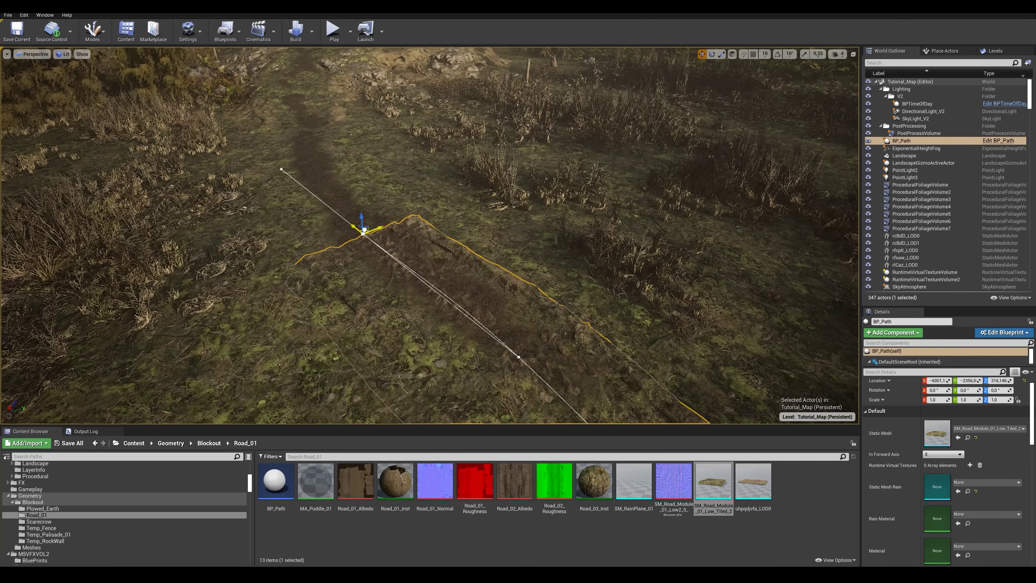
pyautogui.moveTo(286, 171); pyautogui.dragTo(245, 147, button='right')
# Adjust the height of the spline's end point and add another point closer to the house's slope
pyautogui.press('w')
pyautogui.moveTo(430, 246); pyautogui.dragTo(430, 265)
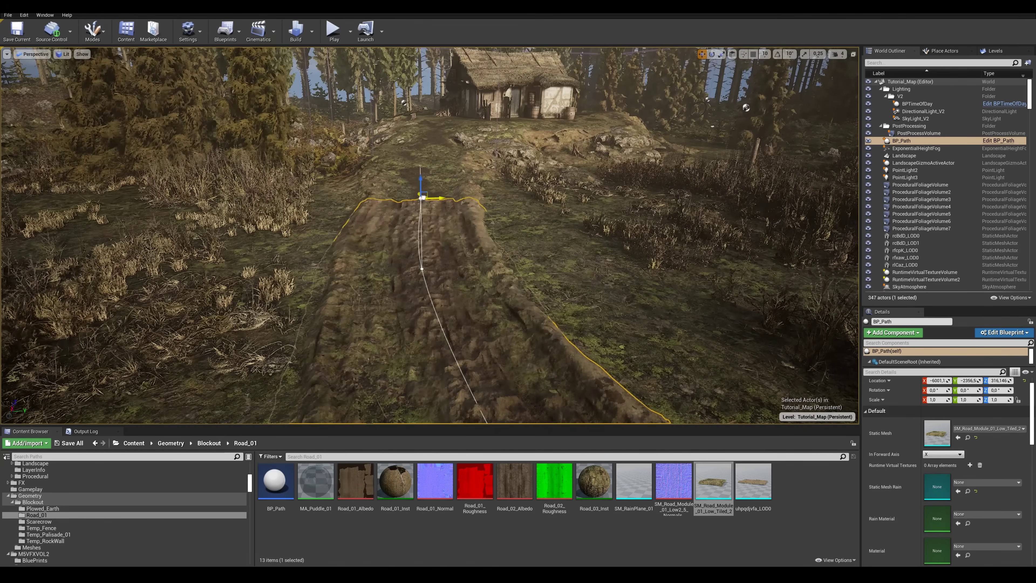
pyautogui.moveTo(444, 217); pyautogui.dragTo(489, 253, button='right')
pyautogui.keyDown('alt'); pyautogui.moveTo(491, 261); pyautogui.dragTo(366, 134); pyautogui.keyUp('alt')
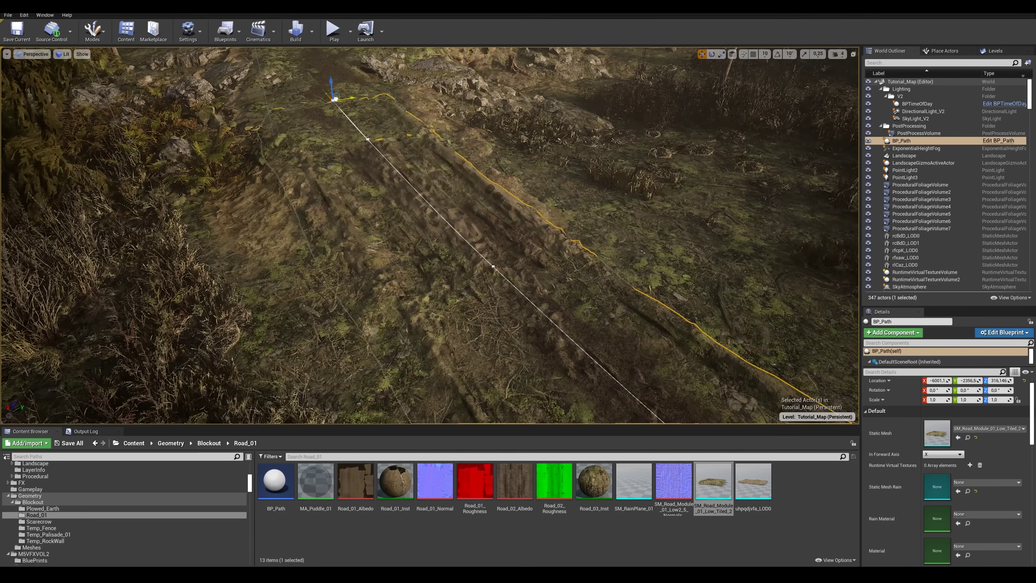
# Extend the dirt path's spline up the slope to the house and adjust its points to curve with the terrain
pyautogui.press('w')
pyautogui.press('f')
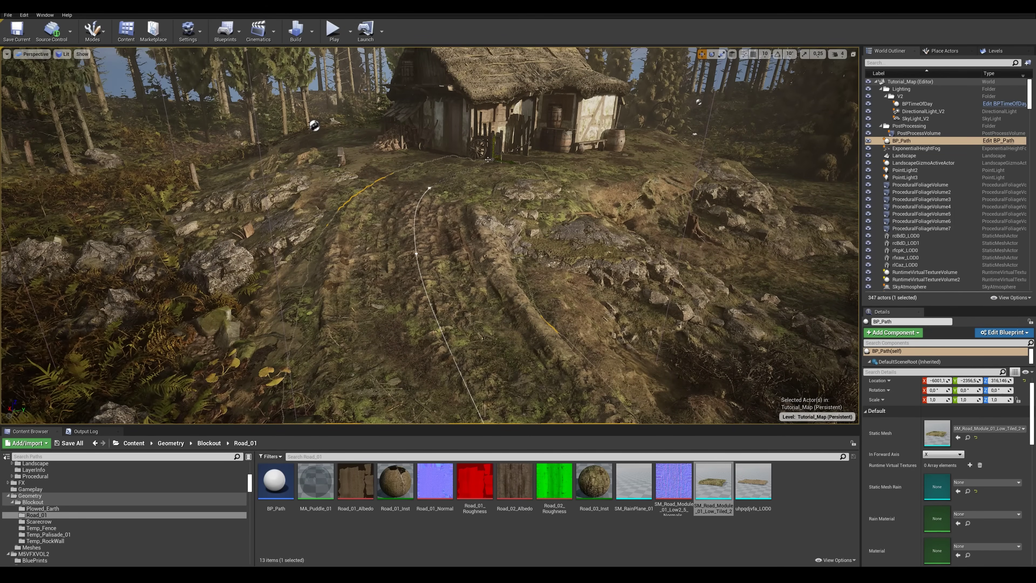
pyautogui.press('s')
pyautogui.moveTo(433, 180); pyautogui.dragTo(408, 179, button='right')
pyautogui.click(452, 233)
pyautogui.moveTo(469, 231); pyautogui.dragTo(474, 231)
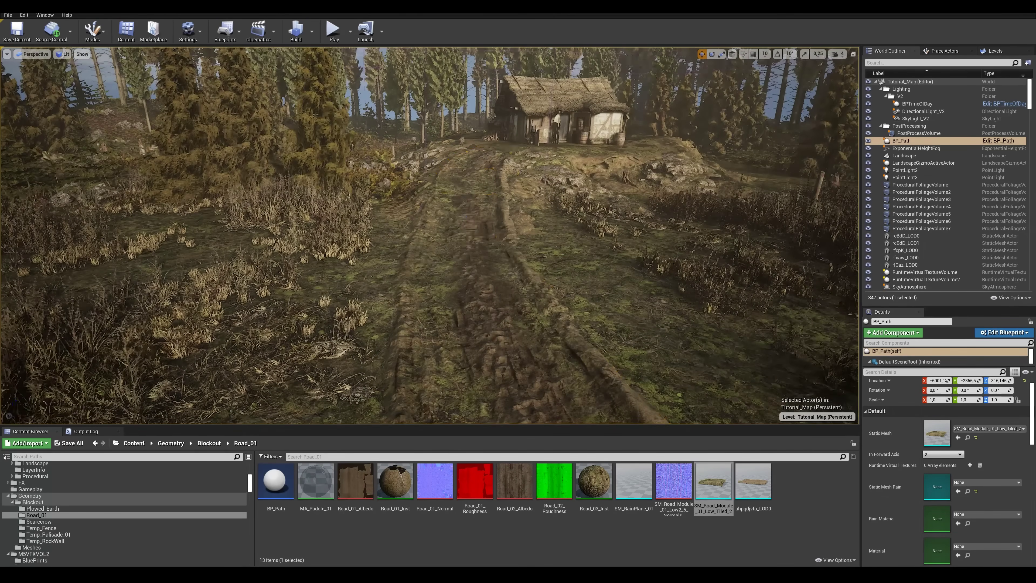
pyautogui.press('w')
pyautogui.moveTo(560, 256)
pyautogui.mouseDown(button='right')
pyautogui.moveTo(652, 253)
pyautogui.moveTo(559, 256)
pyautogui.mouseUp(button='right')
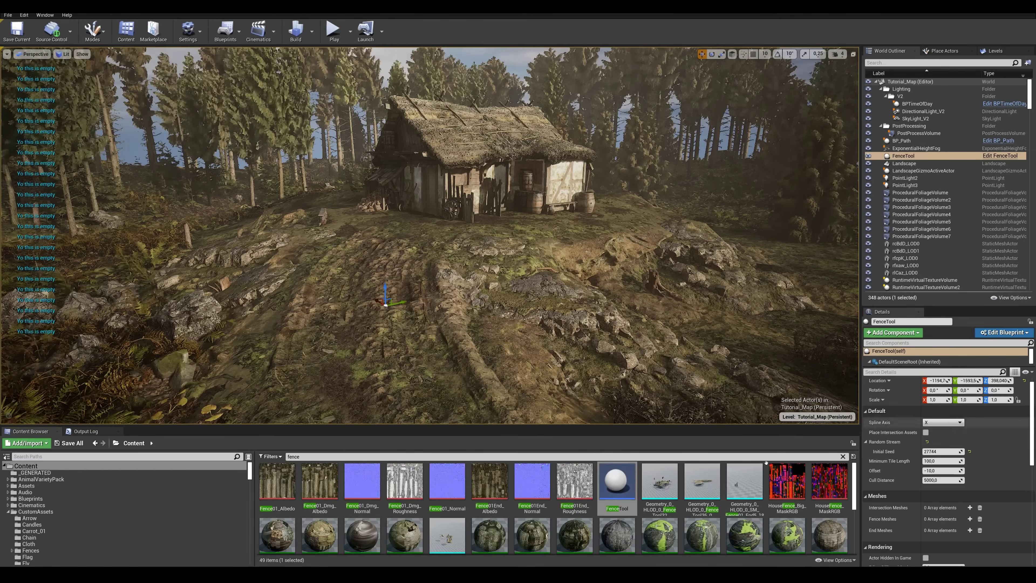
# Assign SM_Fence01_Dmg and SM_Fence02_P2 as FenceTool's fence meshes and SM_Fence01_End as its end mesh
pyautogui.moveTo(362, 515); pyautogui.dragTo(887, 510)
pyautogui.moveTo(887, 510); pyautogui.dragTo(883, 519)
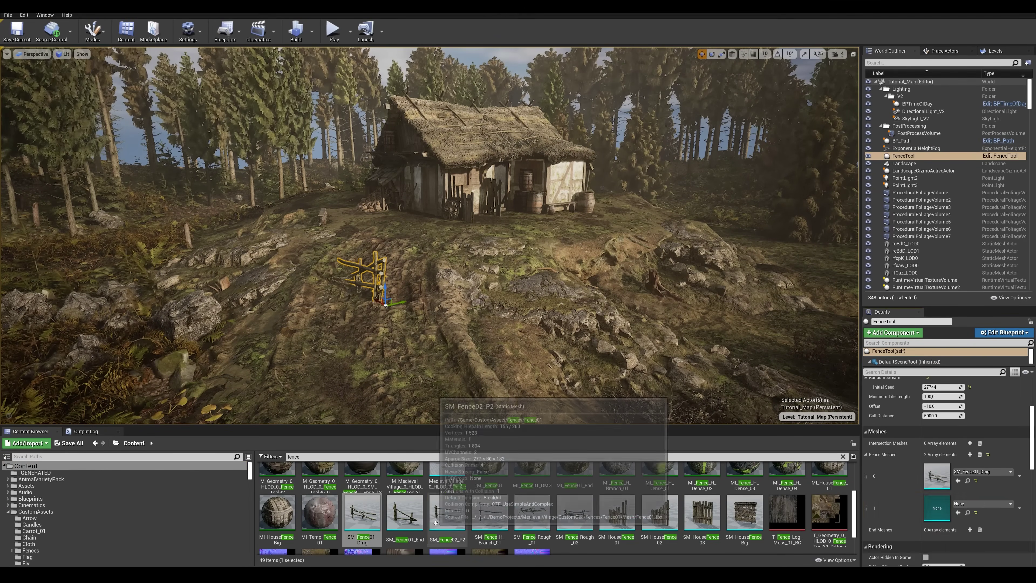
pyautogui.moveTo(405, 515); pyautogui.dragTo(868, 515)
pyautogui.moveTo(867, 516); pyautogui.dragTo(881, 530)
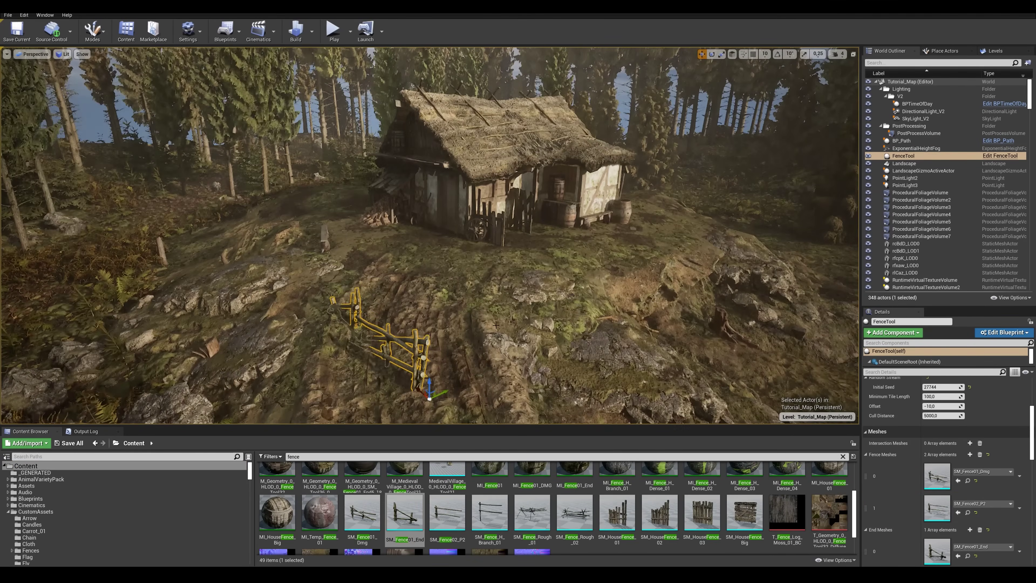
# Move FenceTool to the barrel side of the house and extend its spline around the yard's corner by duplicating the end point
pyautogui.moveTo(449, 261); pyautogui.dragTo(400, 229, button='right')
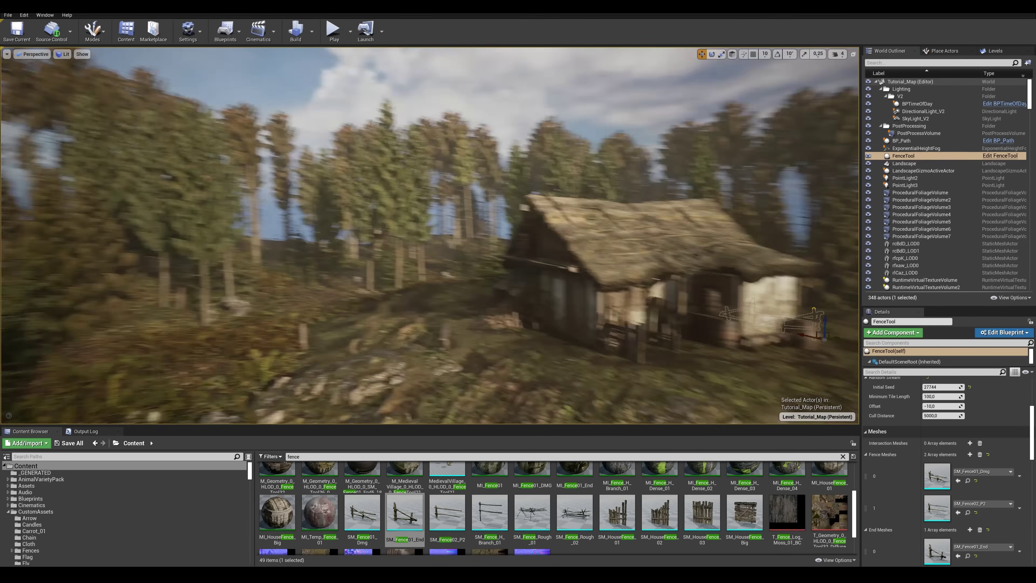
pyautogui.moveTo(286, 262); pyautogui.dragTo(623, 209, button='right')
pyautogui.moveTo(620, 302); pyautogui.dragTo(534, 234)
pyautogui.moveTo(534, 234); pyautogui.dragTo(512, 215, button='right')
pyautogui.press('w')
pyautogui.moveTo(589, 303); pyautogui.dragTo(563, 261, button='right')
pyautogui.keyDown('alt'); pyautogui.moveTo(667, 228); pyautogui.dragTo(580, 285); pyautogui.keyUp('alt')
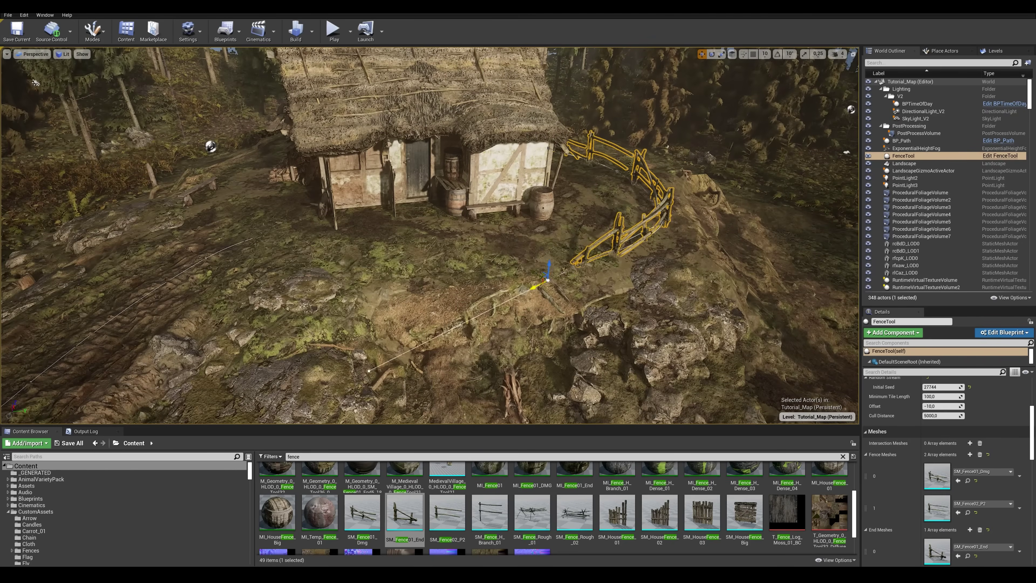
# Snap and align the spline points of the fence running around the front of the house
pyautogui.scroll(2, 550, 257)
pyautogui.rightClick(565, 285)
pyautogui.moveTo(607, 315)
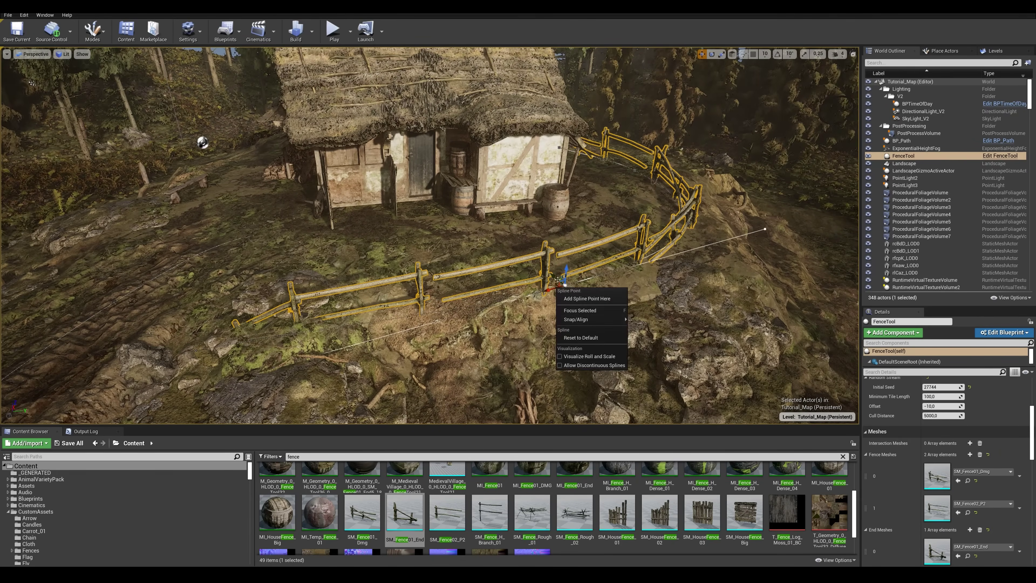
pyautogui.moveTo(557, 287); pyautogui.dragTo(543, 293, button='right')
pyautogui.rightClick(735, 226)
pyautogui.moveTo(766, 263)
pyautogui.click(836, 273)
pyautogui.rightClick(733, 224)
pyautogui.click(835, 272)
pyautogui.click(660, 286)
pyautogui.click(672, 231)
# Shift the fence's corner and end spline points so it follows the edge of the rocky slope
pyautogui.click(734, 224)
pyautogui.moveTo(737, 219); pyautogui.dragTo(755, 228)
pyautogui.moveTo(755, 229); pyautogui.dragTo(653, 253, button='right')
pyautogui.click(346, 278)
pyautogui.moveTo(347, 284); pyautogui.dragTo(245, 318)
pyautogui.moveTo(245, 318); pyautogui.dragTo(294, 311, button='right')
# Duplicate the fence to the woodpile side of the house and rotate the copy around the yard
pyautogui.moveTo(619, 230); pyautogui.dragTo(644, 186, button='right')
pyautogui.press('g')
pyautogui.moveTo(544, 258); pyautogui.dragTo(531, 347, button='right')
pyautogui.press('g')
pyautogui.keyDown('alt'); pyautogui.moveTo(630, 167); pyautogui.dragTo(491, 181); pyautogui.keyUp('alt')
pyautogui.press('e')
pyautogui.moveTo(488, 201); pyautogui.dragTo(465, 173)
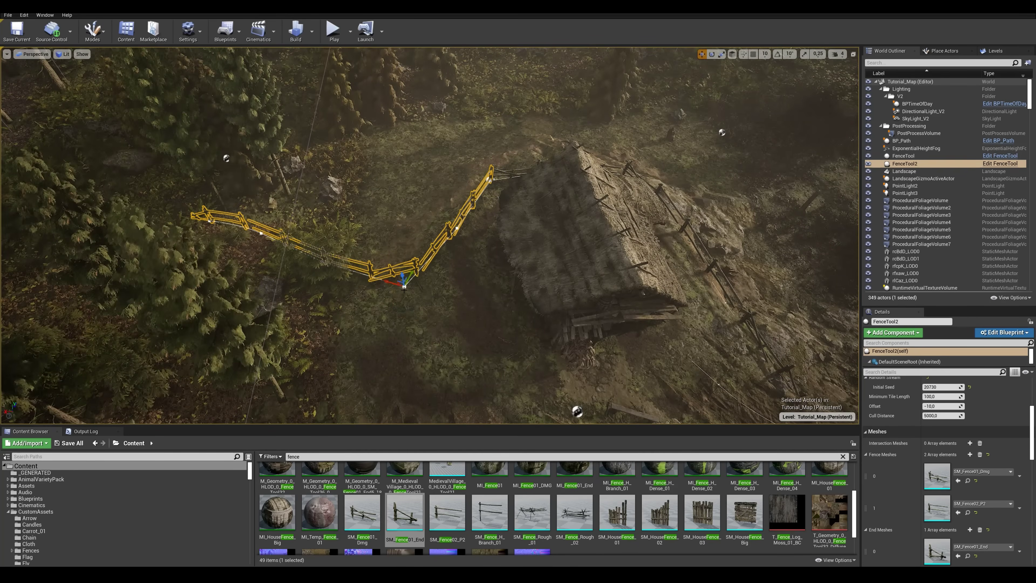
# Select a spline point of the duplicated fence and adjust the fence's Offset value
pyautogui.moveTo(378, 328); pyautogui.dragTo(377, 356, button='right')
pyautogui.click(280, 188)
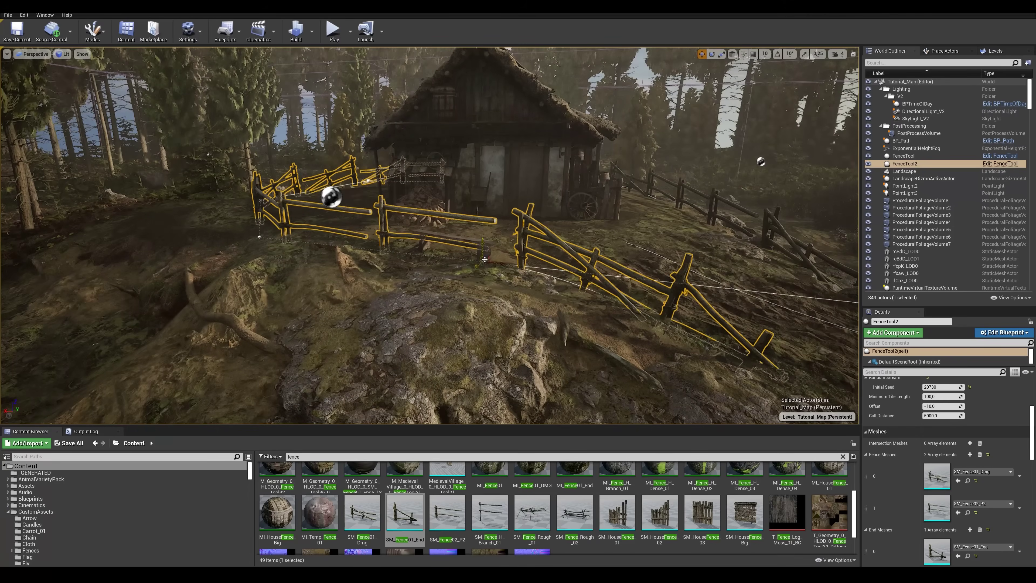
pyautogui.moveTo(940, 406); pyautogui.dragTo(947, 407)
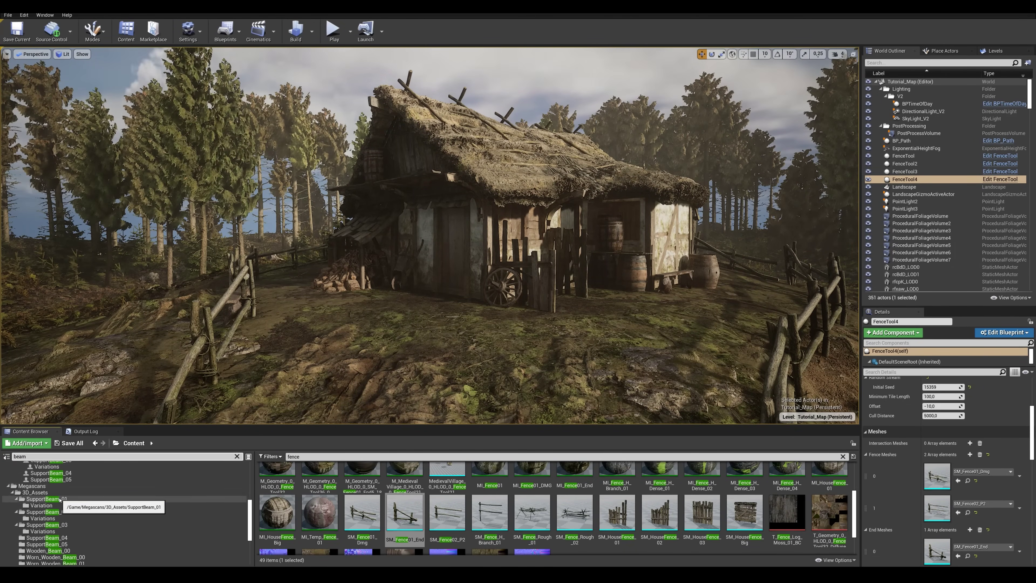
# Browse the beam asset folders and place WoodenBeam_Plank from Worn_Wooden_Beam_00 on the dirt path near the house
pyautogui.click(65, 512)
pyautogui.click(74, 531)
pyautogui.click(844, 456)
pyautogui.click(69, 524)
pyautogui.click(70, 512)
pyautogui.click(71, 499)
pyautogui.scroll(-3, 124, 495)
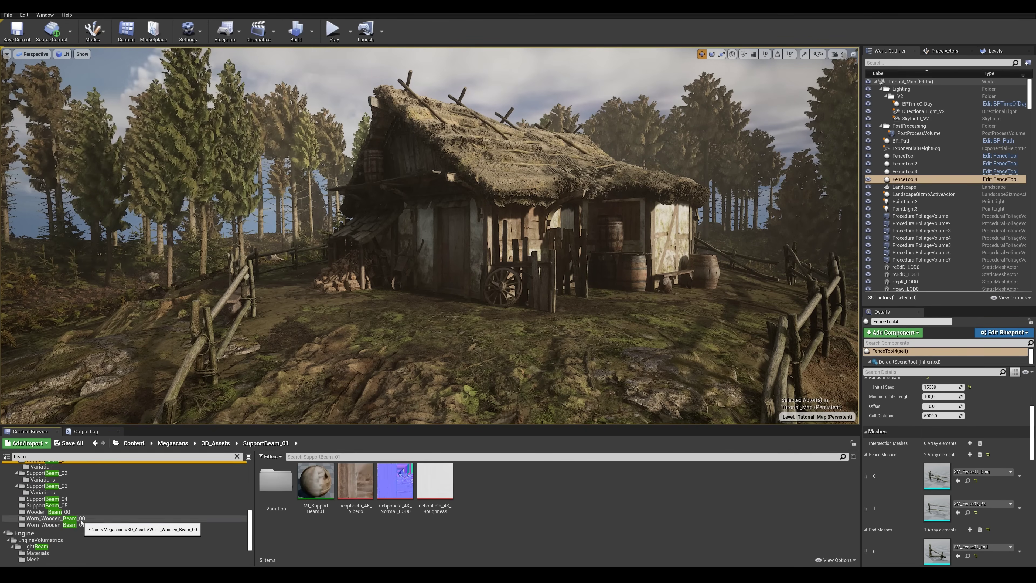
pyautogui.moveTo(484, 484); pyautogui.dragTo(448, 387)
# Rotate the wooden plank flat so it lies across the dirt path
pyautogui.moveTo(464, 291); pyautogui.dragTo(456, 316, button='right')
pyautogui.press('e')
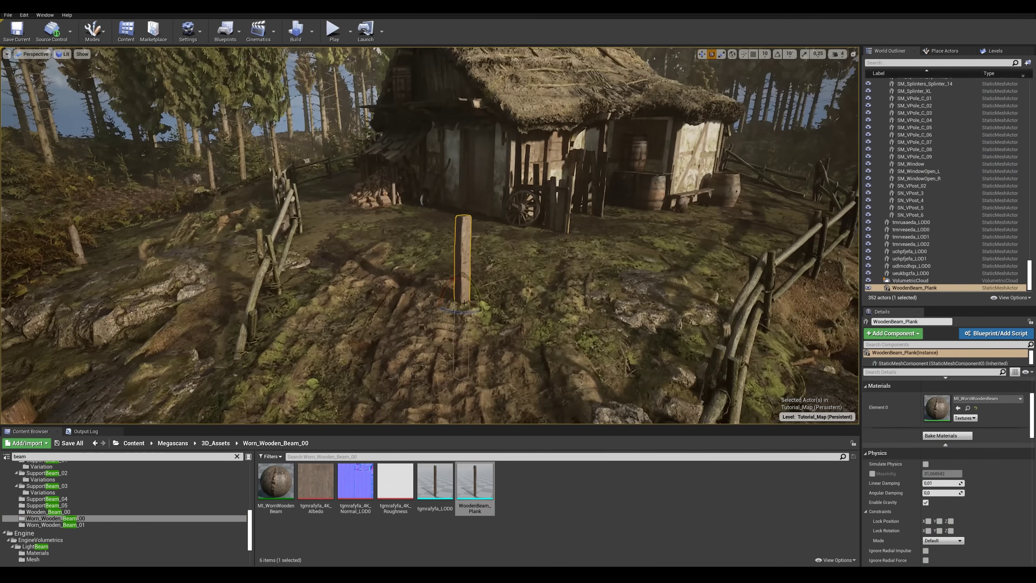
pyautogui.click(732, 54)
pyautogui.moveTo(492, 267); pyautogui.dragTo(486, 298, button='right')
pyautogui.moveTo(499, 233); pyautogui.dragTo(504, 240)
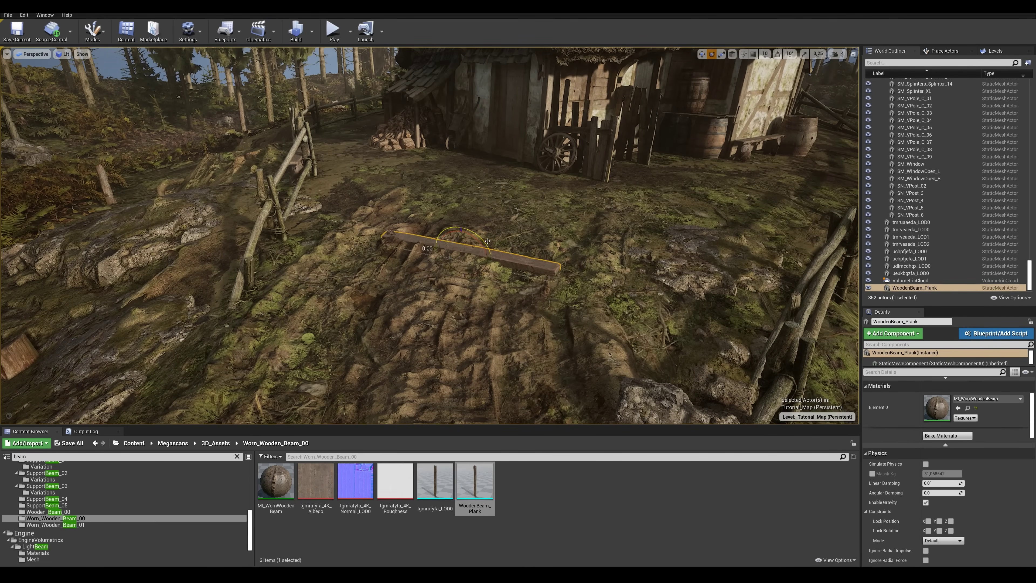
# Duplicate the plank down the upper slope of the path, seating each copy across the ruts
pyautogui.moveTo(549, 244); pyautogui.dragTo(509, 232, button='right')
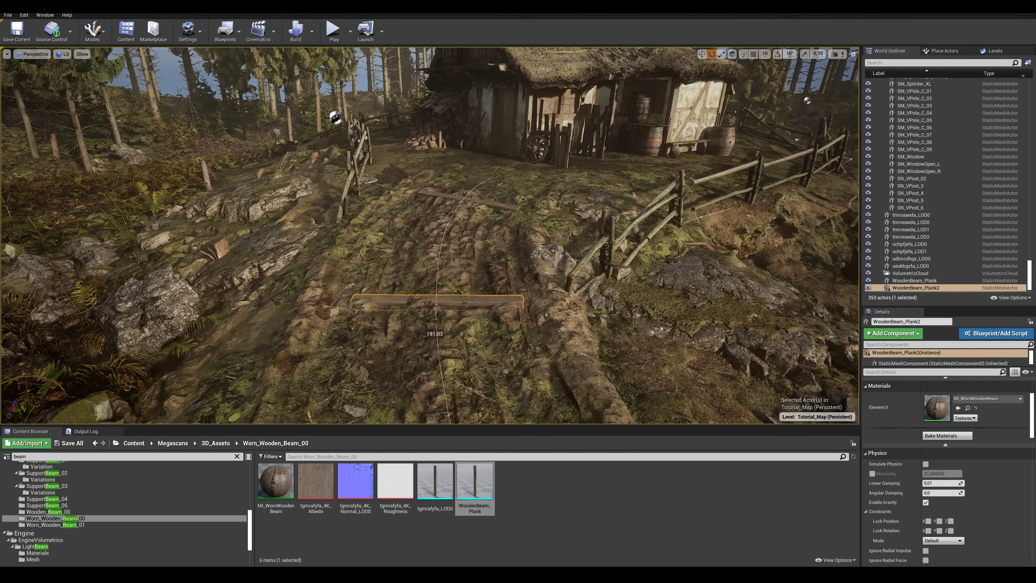
pyautogui.moveTo(465, 291); pyautogui.dragTo(473, 272, button='right')
pyautogui.press('w')
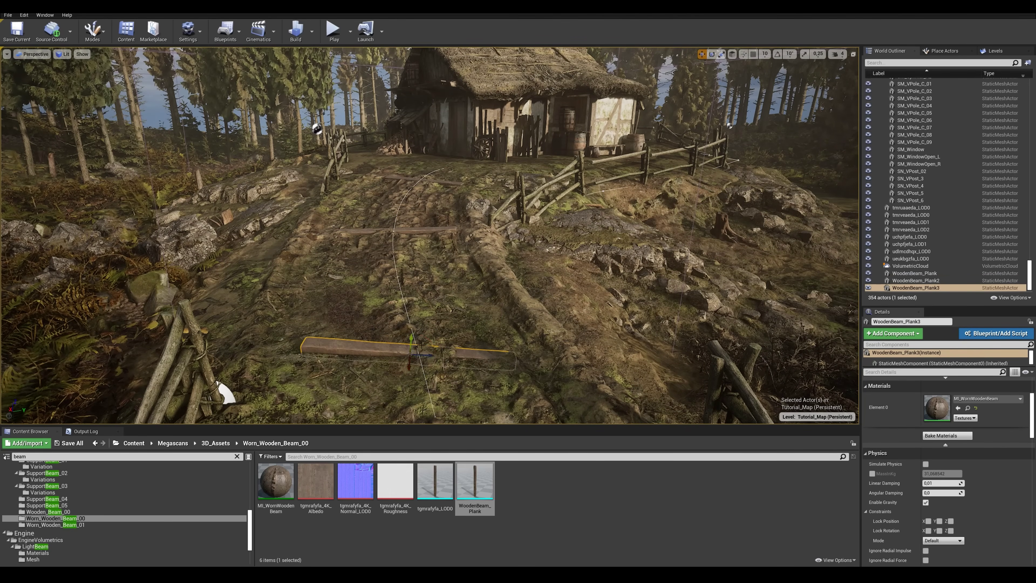
pyautogui.moveTo(373, 351); pyautogui.dragTo(359, 347, button='right')
pyautogui.press('g')
pyautogui.keyDown('alt'); pyautogui.moveTo(405, 249); pyautogui.dragTo(408, 285); pyautogui.keyUp('alt')
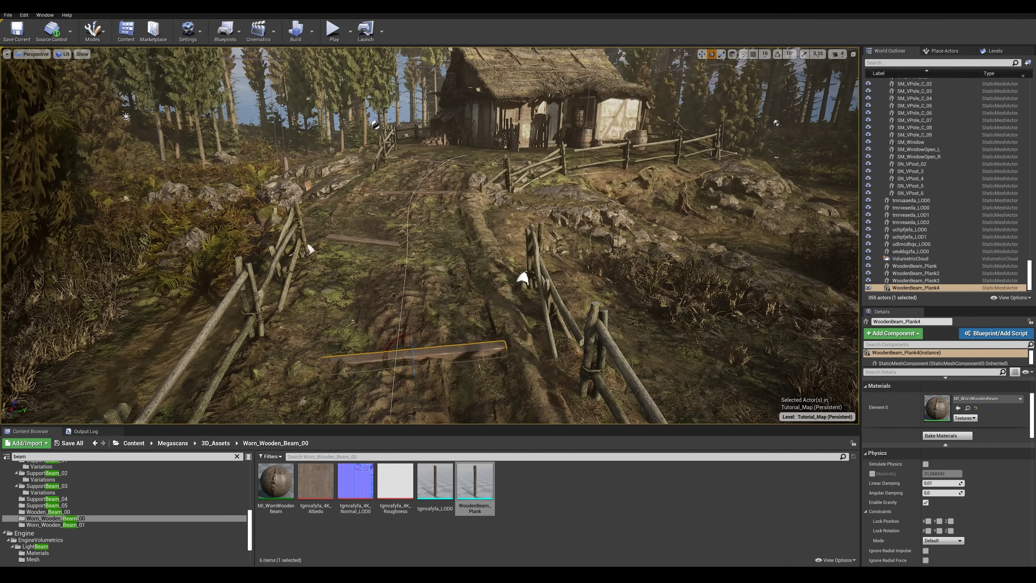
# Continue duplicating planks along the lower, fenced stretch of the path, varying their angles
pyautogui.press('s')
pyautogui.moveTo(415, 282); pyautogui.dragTo(429, 292, button='right')
pyautogui.press('w')
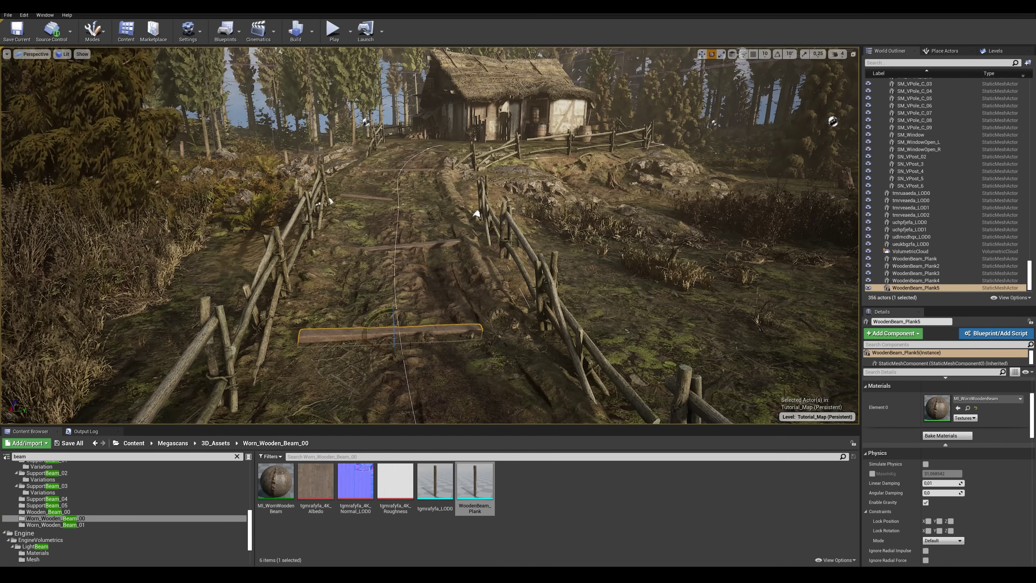
pyautogui.press('s')
pyautogui.moveTo(392, 345); pyautogui.dragTo(396, 351, button='right')
pyautogui.press('g')
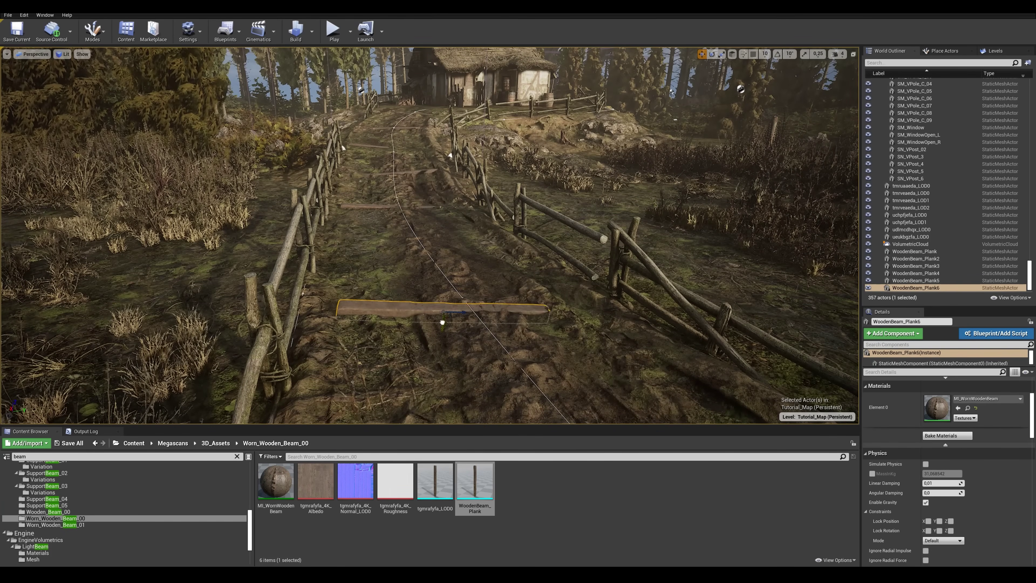
pyautogui.press('g')
pyautogui.press('w')
pyautogui.moveTo(439, 330); pyautogui.dragTo(439, 306, button='right')
# Assign SM_RopeBase and SM_RopeFreys as the SplineMeshActor's static meshes and set its forward axis to Z
pyautogui.click(237, 456)
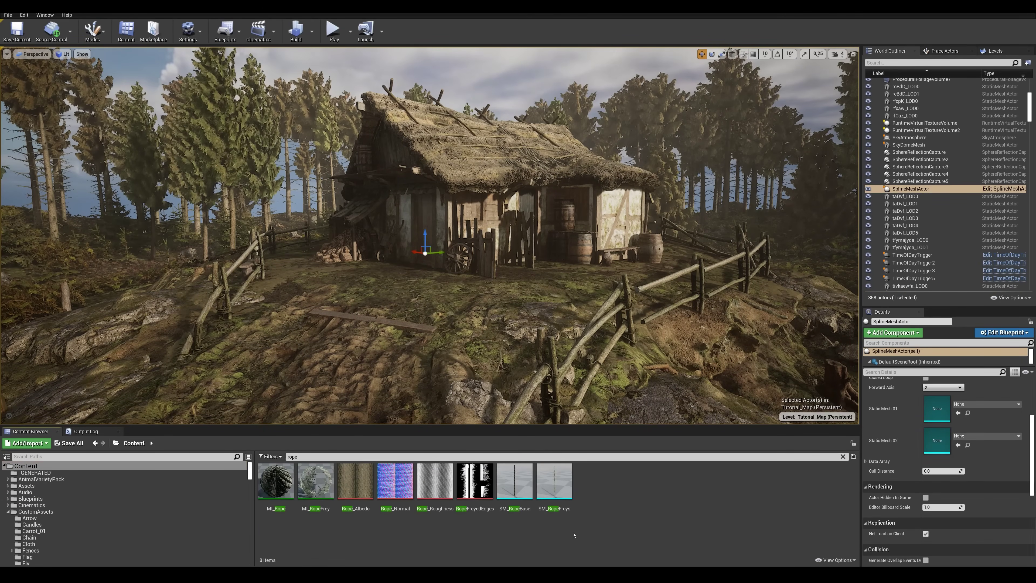
pyautogui.click(554, 481)
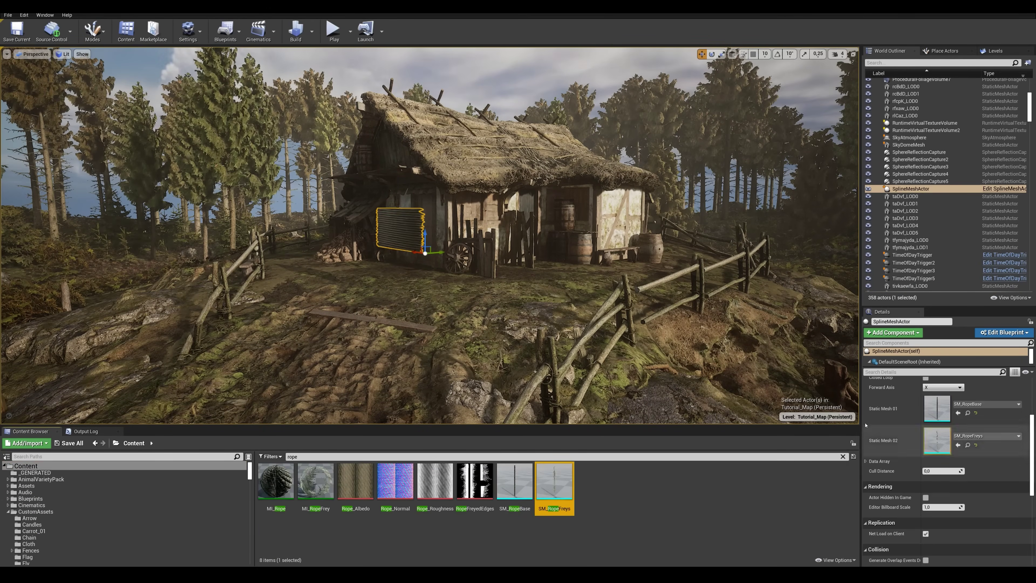
pyautogui.press('f')
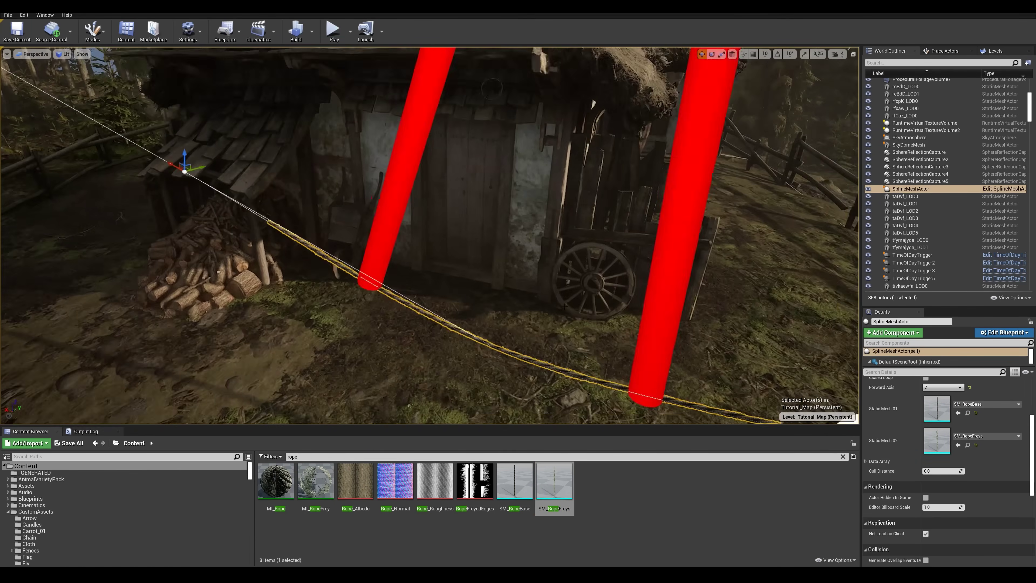
# Turn on Closed Loop for the rope spline and reposition its points to form a small loop
pyautogui.press('g')
pyautogui.moveTo(564, 306); pyautogui.dragTo(604, 339, button='right')
pyautogui.scroll(3, 916, 416)
pyautogui.scroll(-1, 916, 416)
pyautogui.moveTo(565, 306); pyautogui.dragTo(571, 261, button='right')
pyautogui.press('g')
pyautogui.click(926, 403)
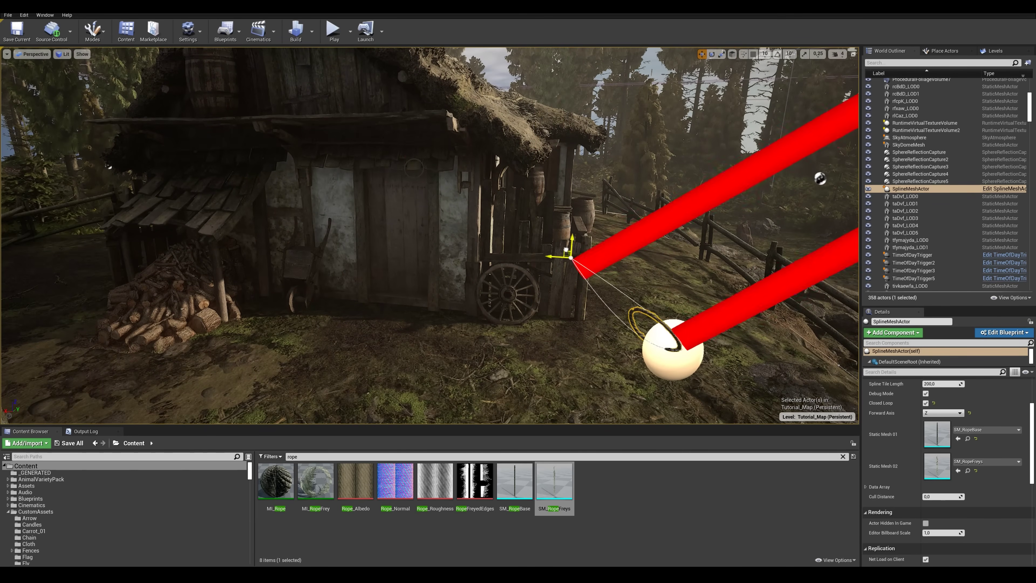
pyautogui.moveTo(569, 251); pyautogui.dragTo(562, 250)
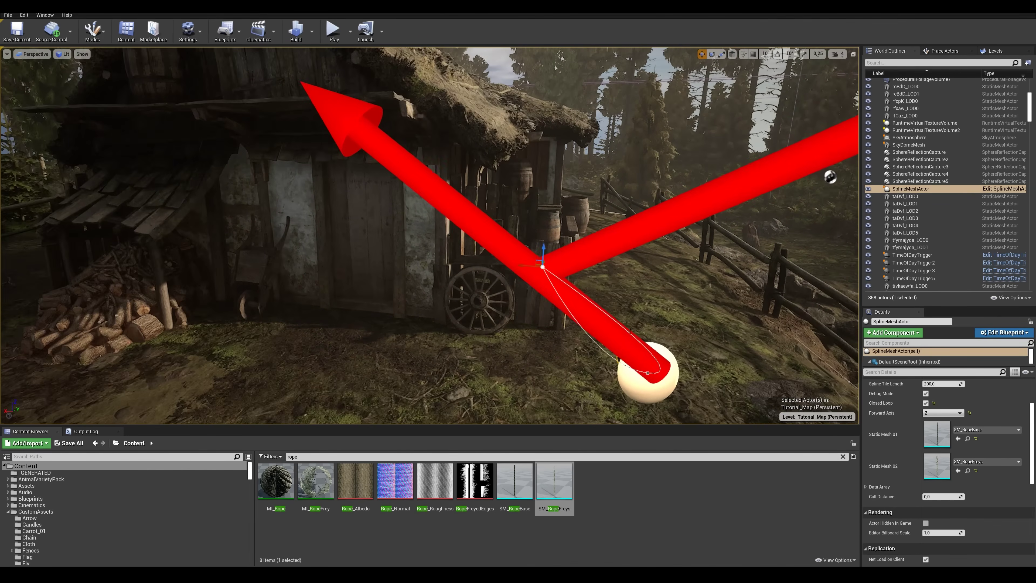
pyautogui.click(653, 370)
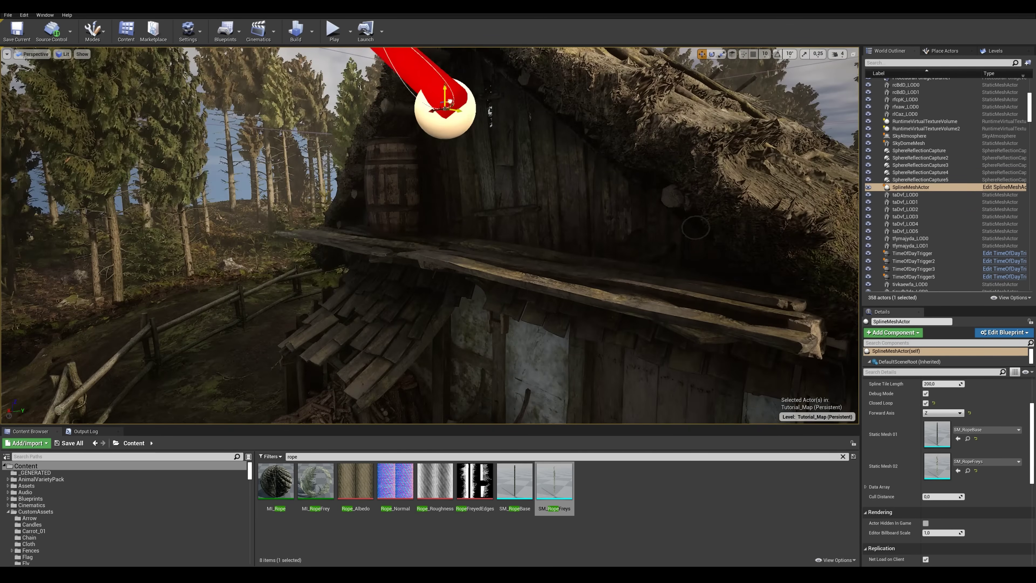
# Move the rope loop up to the gable, fit it around the ridge beam and shorten its spline tile length
pyautogui.moveTo(489, 245); pyautogui.dragTo(612, 253, button='right')
pyautogui.press('g')
pyautogui.press('g')
pyautogui.moveTo(408, 217); pyautogui.dragTo(370, 161, button='right')
pyautogui.click(222, 90)
pyautogui.press('r')
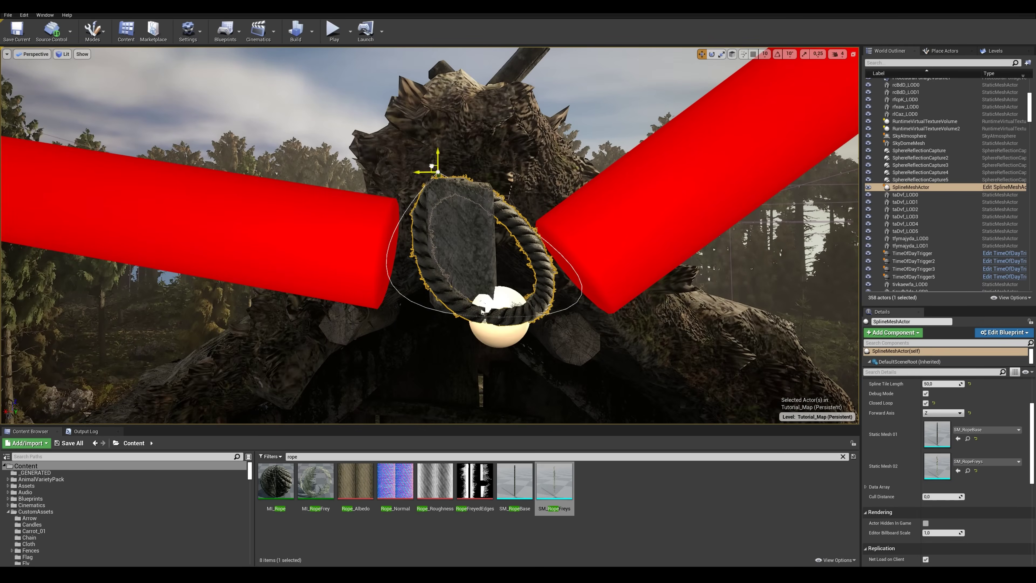
# Adjust the loop's spline points to wrap the rope around the beam end, undoing the last change
pyautogui.click(499, 317)
pyautogui.moveTo(499, 261); pyautogui.dragTo(408, 245, button='right')
pyautogui.moveTo(433, 174); pyautogui.dragTo(469, 212, button='right')
pyautogui.click(518, 305)
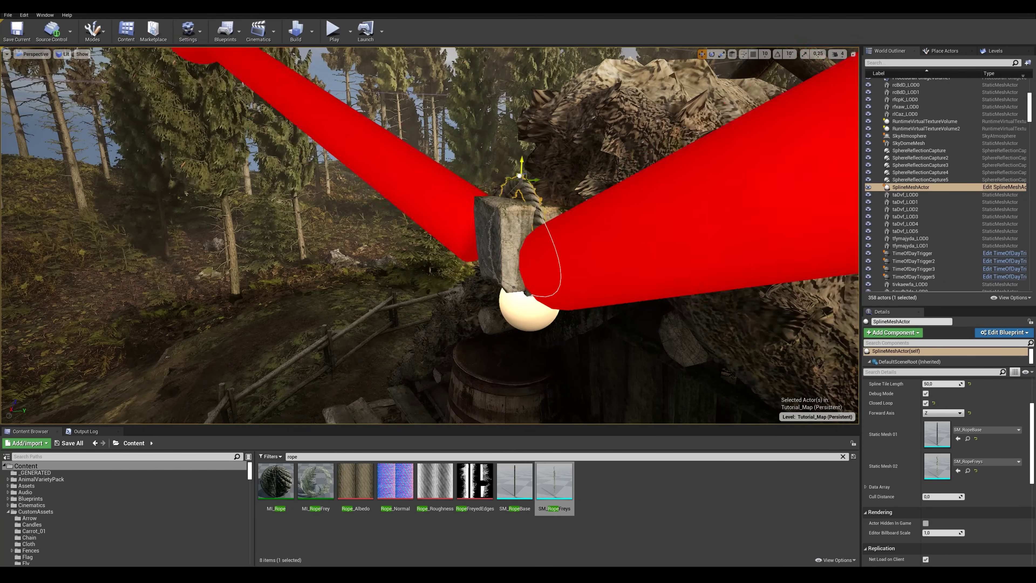
pyautogui.moveTo(515, 175); pyautogui.dragTo(441, 197, button='right')
pyautogui.hotkey('ctrl', 'z')
pyautogui.press('g')
# Duplicate the rope loop along the ridge beam and rotate the copy slightly
pyautogui.keyDown('alt'); pyautogui.moveTo(455, 229); pyautogui.dragTo(447, 230); pyautogui.keyUp('alt')
pyautogui.press('e')
pyautogui.moveTo(447, 230); pyautogui.dragTo(442, 230)
pyautogui.moveTo(425, 217); pyautogui.dragTo(408, 150, button='right')
# Duplicate the rope once more and turn off Closed Loop and Debug Mode on the copy
pyautogui.keyDown('alt'); pyautogui.moveTo(416, 154); pyautogui.dragTo(419, 154); pyautogui.keyUp('alt')
pyautogui.click(925, 403)
pyautogui.click(926, 393)
pyautogui.moveTo(612, 204); pyautogui.dragTo(595, 155, button='right')
pyautogui.press('g')
pyautogui.hotkey('ctrl', 'z')
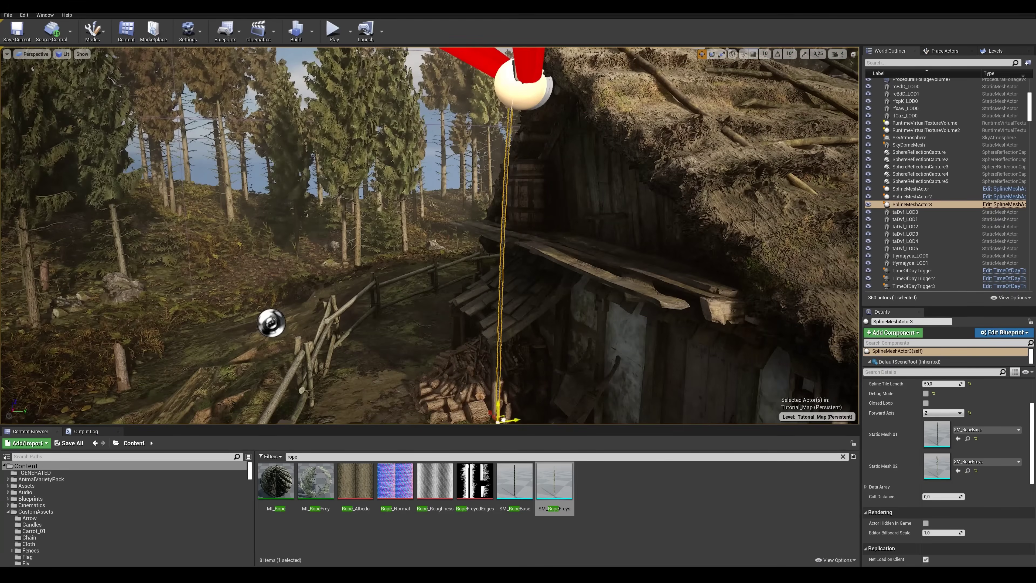
# Pull the open rope's lower end from the gable down to the fence near the woodpile, letting it sag
pyautogui.moveTo(503, 419); pyautogui.dragTo(513, 197, button='right')
pyautogui.press('g')
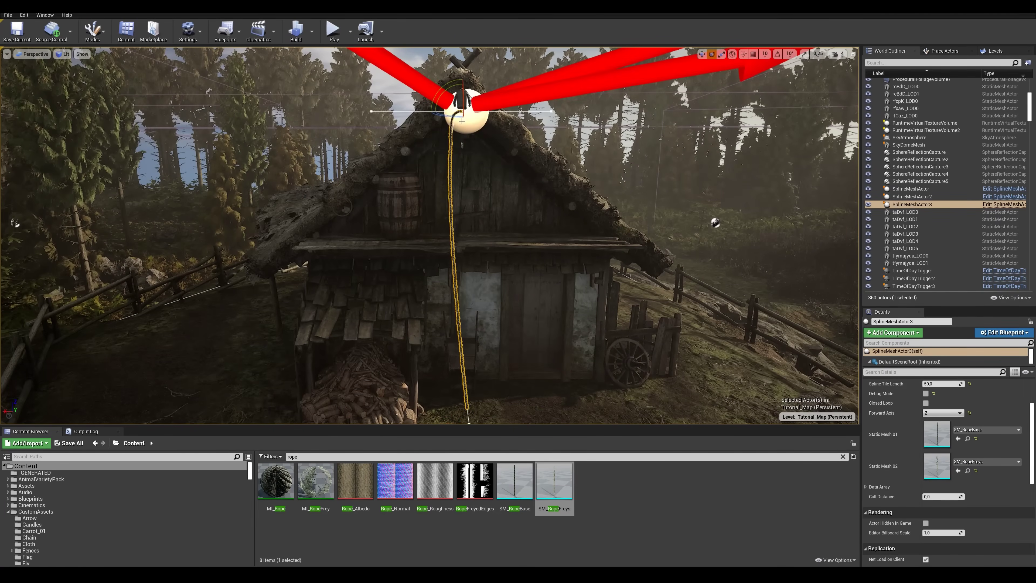
pyautogui.moveTo(467, 141); pyautogui.dragTo(459, 142)
pyautogui.moveTo(466, 335); pyautogui.dragTo(469, 286, button='right')
pyautogui.press('g')
pyautogui.press('g')
pyautogui.moveTo(472, 280); pyautogui.dragTo(425, 286)
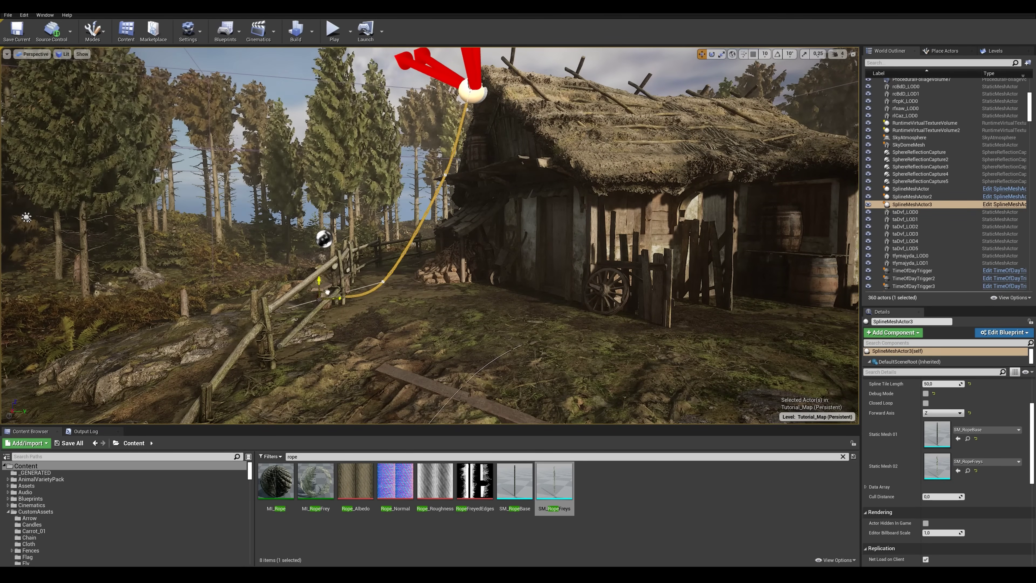
pyautogui.press('g')
pyautogui.moveTo(328, 293); pyautogui.dragTo(394, 327, button='right')
# Find the Japanese shrine stone floors and place ugrxbjkfa_Bent_LOD0 from Japanese_Shrine_Stone_Floor_02 on the ground by the house
pyautogui.click(122, 456)
pyautogui.write('japane')
pyautogui.click(85, 486)
pyautogui.click(843, 457)
pyautogui.click(110, 493)
pyautogui.click(106, 500)
pyautogui.moveTo(435, 482); pyautogui.dragTo(357, 316)
pyautogui.moveTo(357, 317)
pyautogui.mouseDown(button='right')
pyautogui.moveTo(359, 327)
pyautogui.moveTo(367, 321)
pyautogui.mouseUp(button='right')
pyautogui.moveTo(373, 312); pyautogui.dragTo(417, 300)
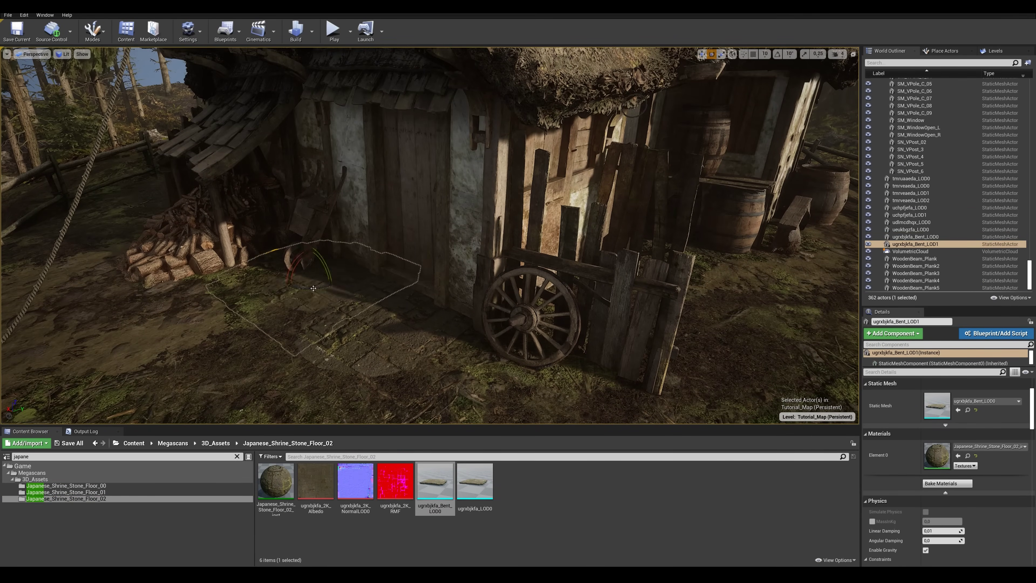
# Rotate the stone floor slab by the side door and duplicate it to the ground behind the cart wheel
pyautogui.moveTo(296, 259); pyautogui.dragTo(301, 256)
pyautogui.moveTo(301, 257); pyautogui.dragTo(310, 262, button='right')
pyautogui.keyDown('alt'); pyautogui.moveTo(346, 312); pyautogui.dragTo(447, 303); pyautogui.keyUp('alt')
pyautogui.moveTo(447, 303); pyautogui.dragTo(453, 310, button='right')
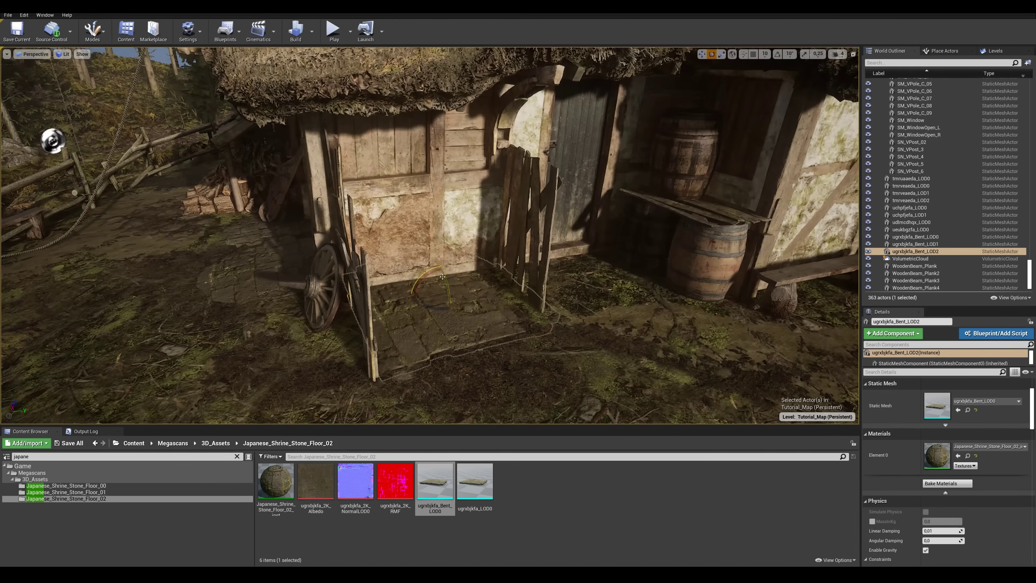
pyautogui.moveTo(469, 294); pyautogui.dragTo(481, 289)
pyautogui.moveTo(482, 290)
pyautogui.mouseDown(button='right')
pyautogui.moveTo(474, 285)
pyautogui.moveTo(483, 288)
pyautogui.mouseUp(button='right')
# Search the asset folders for "wall" and place a stone wall mesh in front of the house
pyautogui.click(237, 456)
pyautogui.write('wall')
pyautogui.scroll(-4, 173, 490)
pyautogui.click(175, 505)
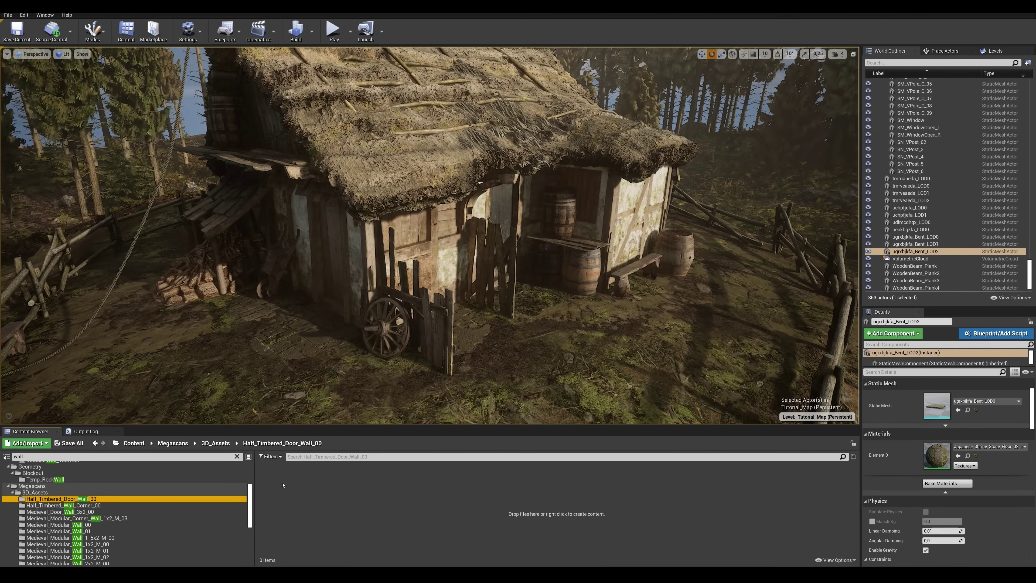
pyautogui.click(176, 519)
pyautogui.scroll(-5, 178, 490)
pyautogui.scroll(-2, 178, 490)
pyautogui.click(53, 537)
pyautogui.click(39, 543)
pyautogui.moveTo(435, 481); pyautogui.dragTo(320, 361)
# Move the stone wall against the foot of the house wall near the cart wheel
pyautogui.moveTo(320, 361); pyautogui.dragTo(331, 355, button='right')
pyautogui.press('w')
pyautogui.moveTo(326, 352); pyautogui.dragTo(490, 343)
pyautogui.moveTo(491, 342); pyautogui.dragTo(481, 355, button='right')
pyautogui.moveTo(481, 356); pyautogui.dragTo(467, 356)
pyautogui.moveTo(467, 356); pyautogui.dragTo(477, 333, button='right')
# Delete one stone floor slab and replace the placed wall's mesh with upjbehqx_LOD0 from Mossy_Stone_Wall_01
pyautogui.click(461, 354)
pyautogui.press('Delete')
pyautogui.click(441, 304)
pyautogui.click(53, 531)
pyautogui.click(435, 481)
pyautogui.click(958, 409)
# Lower the mossy stone wall into the ground and duplicate it along the base of the side door
pyautogui.moveTo(476, 334); pyautogui.dragTo(475, 352)
pyautogui.moveTo(475, 352); pyautogui.dragTo(510, 347, button='right')
pyautogui.keyDown('alt'); pyautogui.moveTo(510, 347); pyautogui.dragTo(466, 362); pyautogui.keyUp('alt')
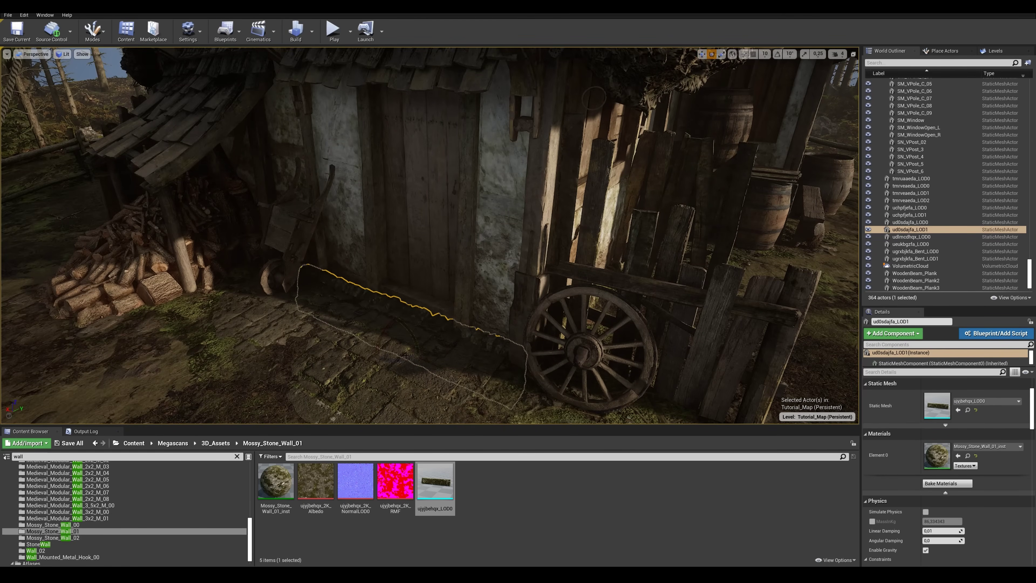
# Search the asset folders for "saddle" and place the Old_Saddle_00 mesh on the fence rail in front of the house
pyautogui.moveTo(403, 334); pyautogui.dragTo(461, 327, button='right')
pyautogui.click(136, 457)
pyautogui.write('saddle')
pyautogui.click(49, 485)
pyautogui.moveTo(435, 481); pyautogui.dragTo(774, 314)
pyautogui.press('r')
pyautogui.moveTo(774, 315)
pyautogui.mouseDown()
pyautogui.moveTo(784, 306)
pyautogui.moveTo(769, 312)
pyautogui.mouseUp()
pyautogui.moveTo(530, 286); pyautogui.dragTo(603, 310, button='right')
pyautogui.press('e')
# Set the Offset of the fence under the saddle to 20 and fit the saddle onto its rail
pyautogui.click(701, 313)
pyautogui.click(942, 432)
pyautogui.moveTo(624, 306)
pyautogui.mouseDown()
pyautogui.moveTo(644, 314)
pyautogui.moveTo(636, 297)
pyautogui.mouseUp()
pyautogui.write('10')
pyautogui.press('Return')
pyautogui.click(616, 310)
pyautogui.press('w')
pyautogui.click(714, 284)
pyautogui.click(941, 432)
pyautogui.write('20')
pyautogui.press('Return')
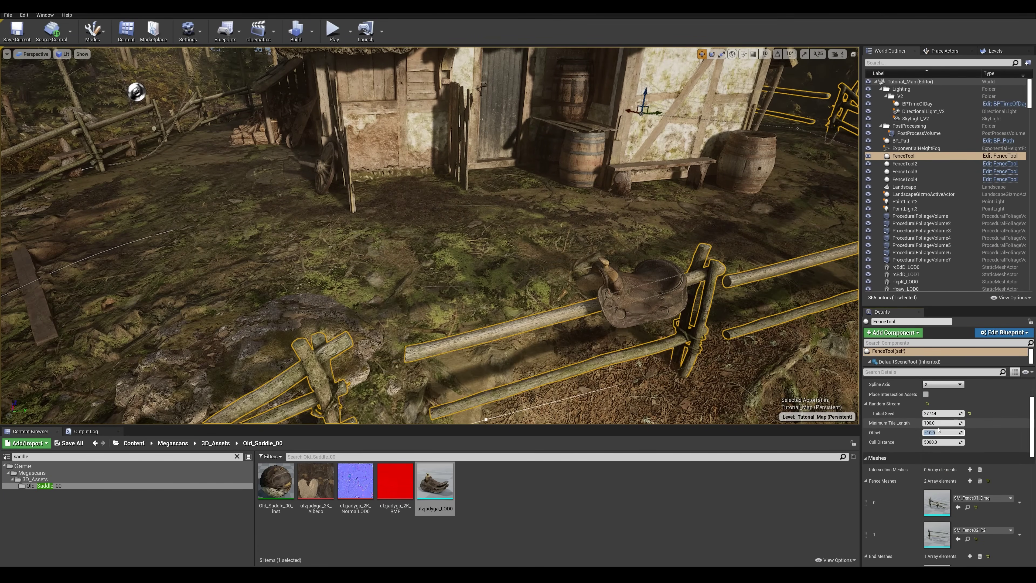
pyautogui.click(633, 299)
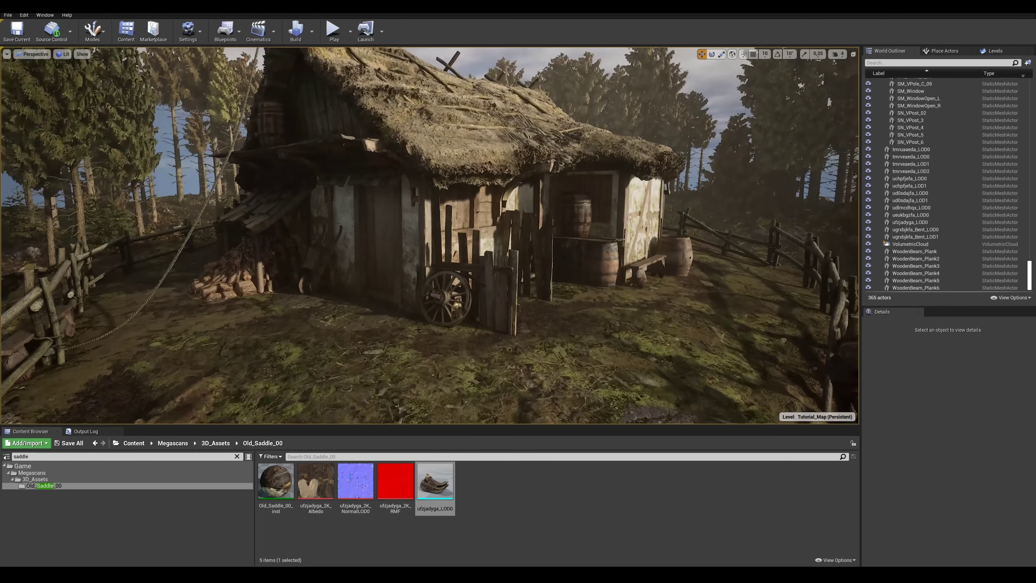
# Duplicate the stone floor slab and rotate the copy into place in front of the house's front door
pyautogui.click(236, 456)
pyautogui.moveTo(430, 236); pyautogui.dragTo(436, 269, button='right')
pyautogui.click(542, 302)
pyautogui.keyDown('alt'); pyautogui.moveTo(542, 302); pyautogui.dragTo(572, 277); pyautogui.keyUp('alt')
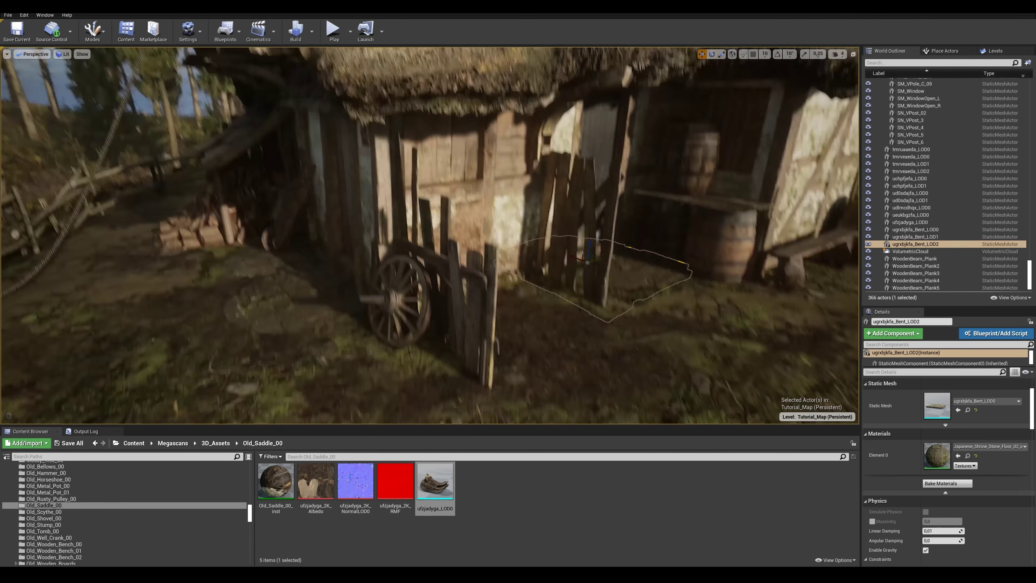
pyautogui.moveTo(490, 265); pyautogui.dragTo(522, 288, button='right')
pyautogui.press('e')
pyautogui.press('e')
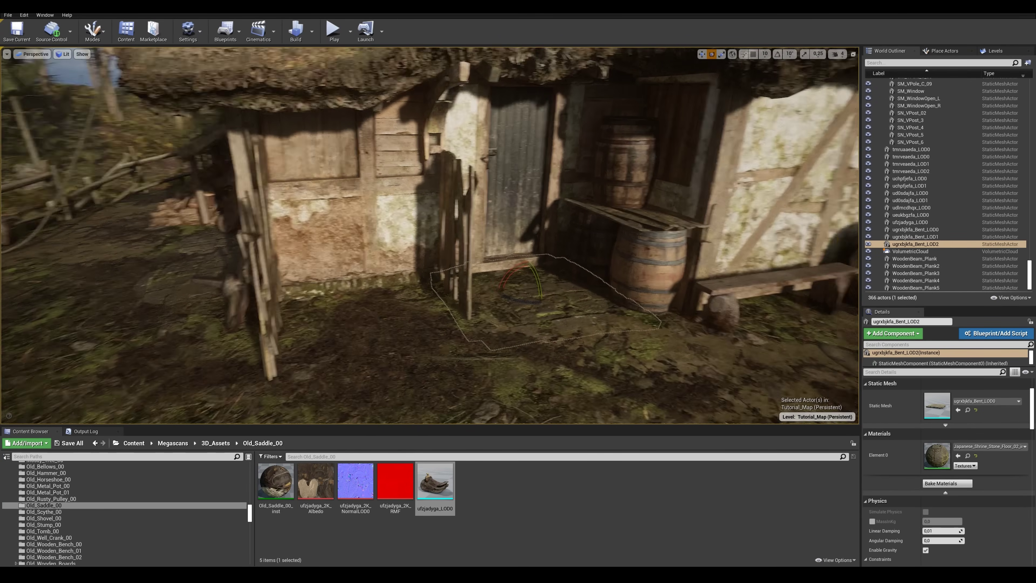
pyautogui.press('g')
pyautogui.moveTo(516, 266); pyautogui.dragTo(485, 251, button='right')
# Search the folders for "stump" and place the Old_Stump_00 mesh beside the fence bench, rotated to suit the ground
pyautogui.write('stump')
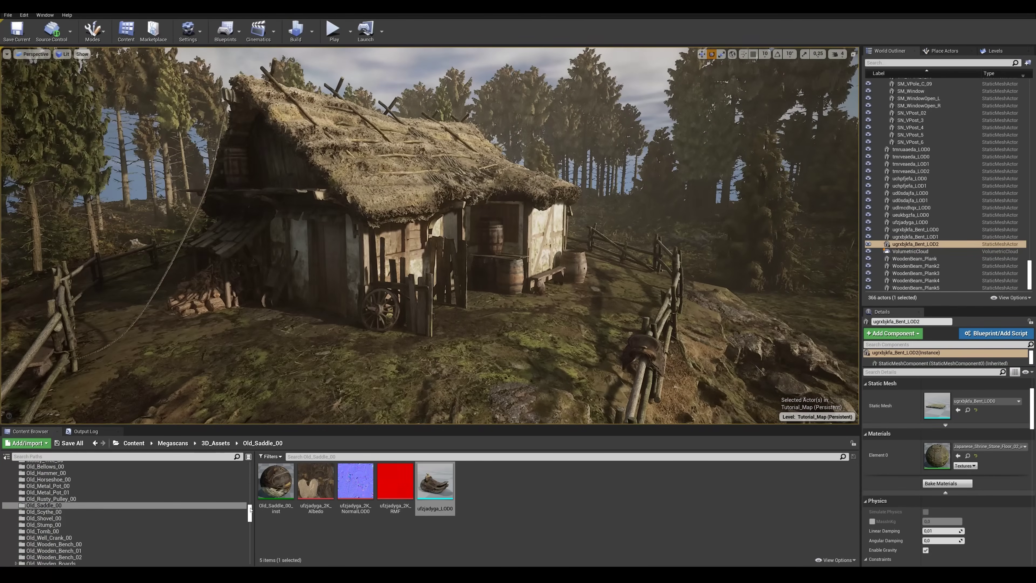
pyautogui.click(43, 511)
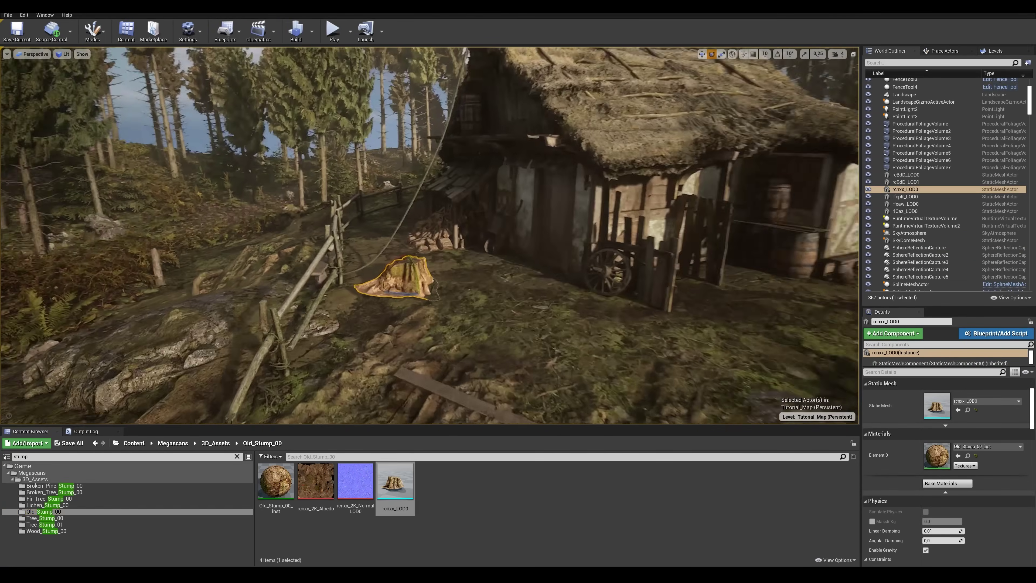
pyautogui.press('f')
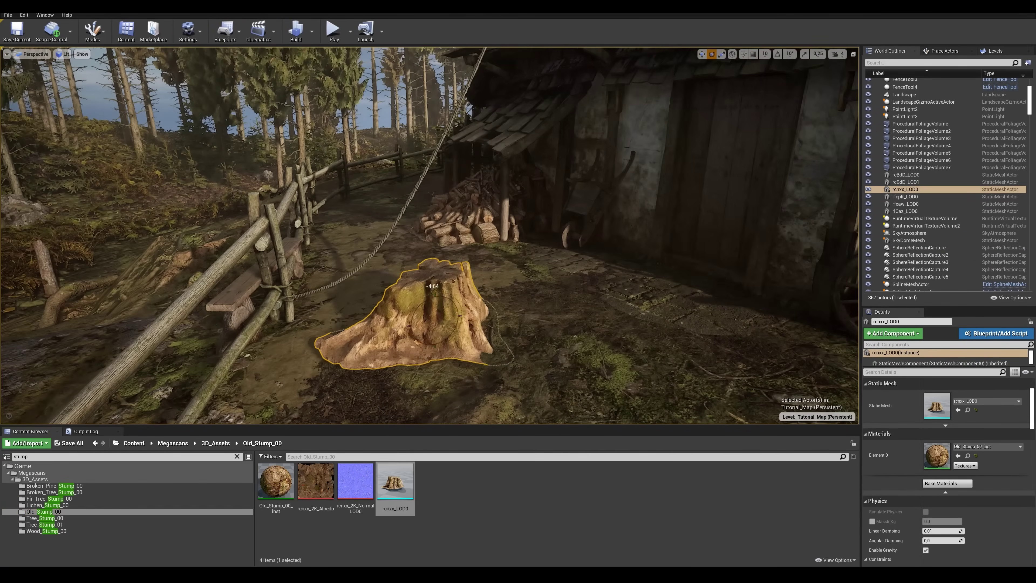
pyautogui.moveTo(406, 333); pyautogui.dragTo(381, 341)
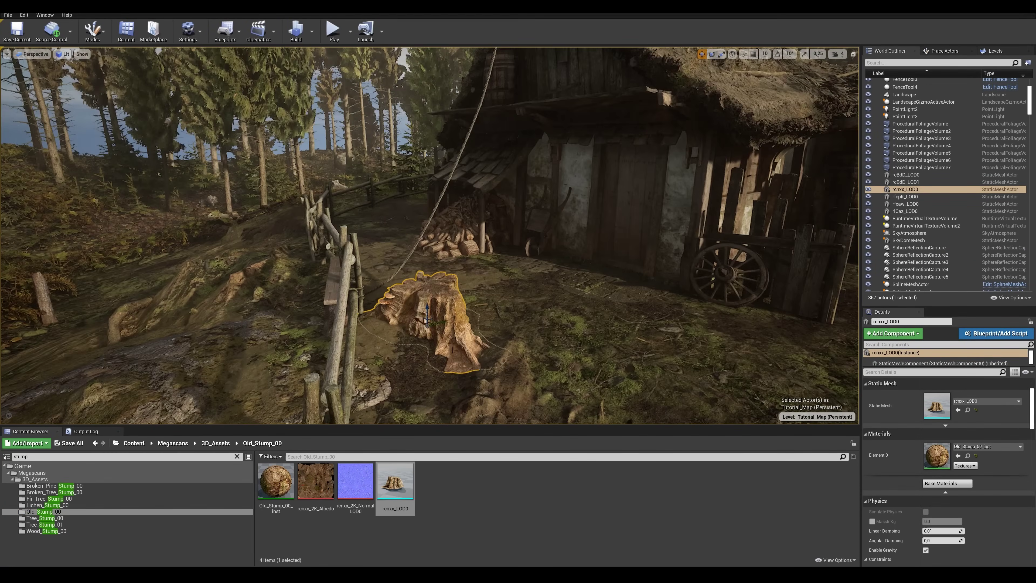
pyautogui.press('e')
pyautogui.press('Escape')
# Search the folders for "axe" and place the axe mesh on top of the tree stump
pyautogui.moveTo(406, 333); pyautogui.dragTo(424, 336, button='right')
pyautogui.moveTo(424, 337); pyautogui.dragTo(449, 333, button='right')
pyautogui.click(68, 456)
pyautogui.write('axe')
pyautogui.click(68, 486)
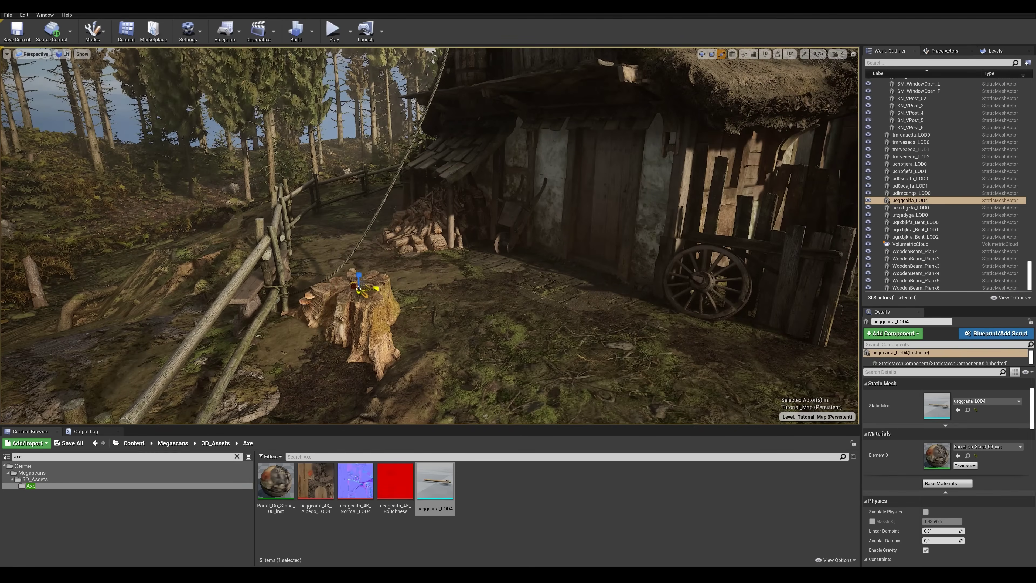
pyautogui.press('f')
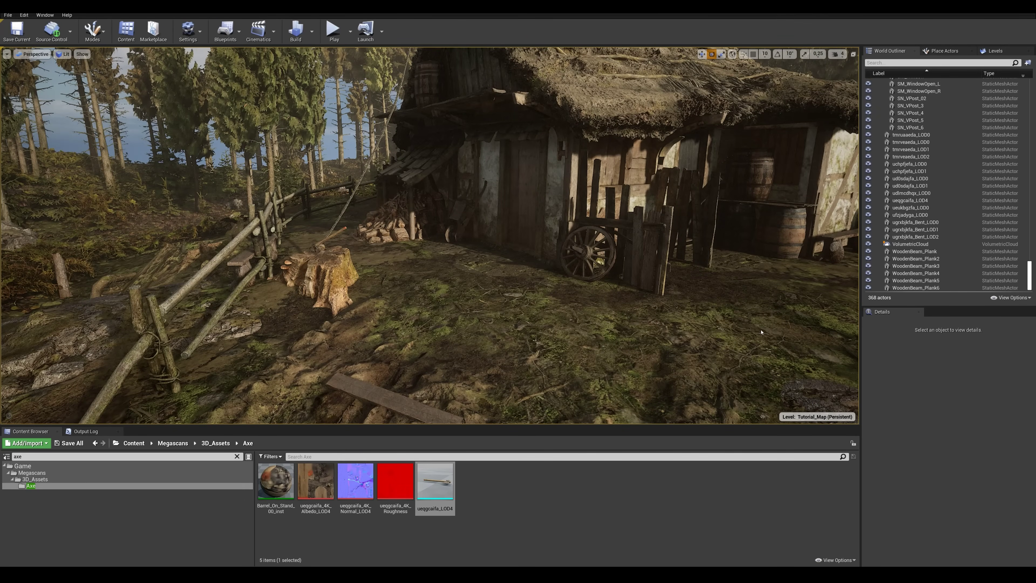
# Search the folders for "metal" and place the Old_Metal_Pot_00 and Old_Metal_Pot_01 meshes beside the firewood pile
pyautogui.click(237, 456)
pyautogui.click(237, 456)
pyautogui.write('metal')
pyautogui.click(47, 485)
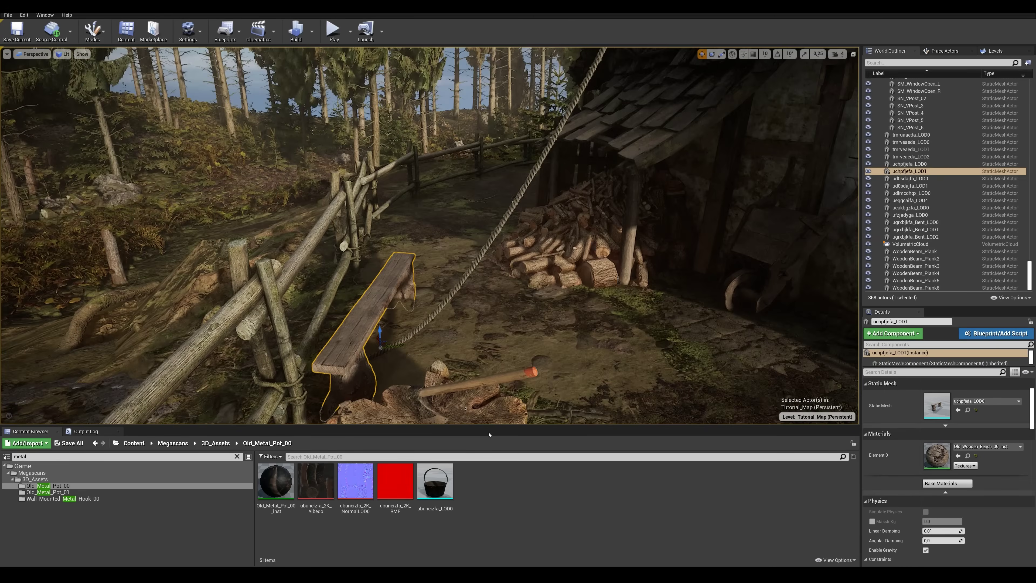
pyautogui.moveTo(435, 481); pyautogui.dragTo(677, 278)
pyautogui.click(47, 492)
# Mount the Wall_Mounted_Metal_Hook_00 mesh on the plaster wall next to the side door
pyautogui.click(62, 499)
pyautogui.moveTo(395, 482); pyautogui.dragTo(508, 189)
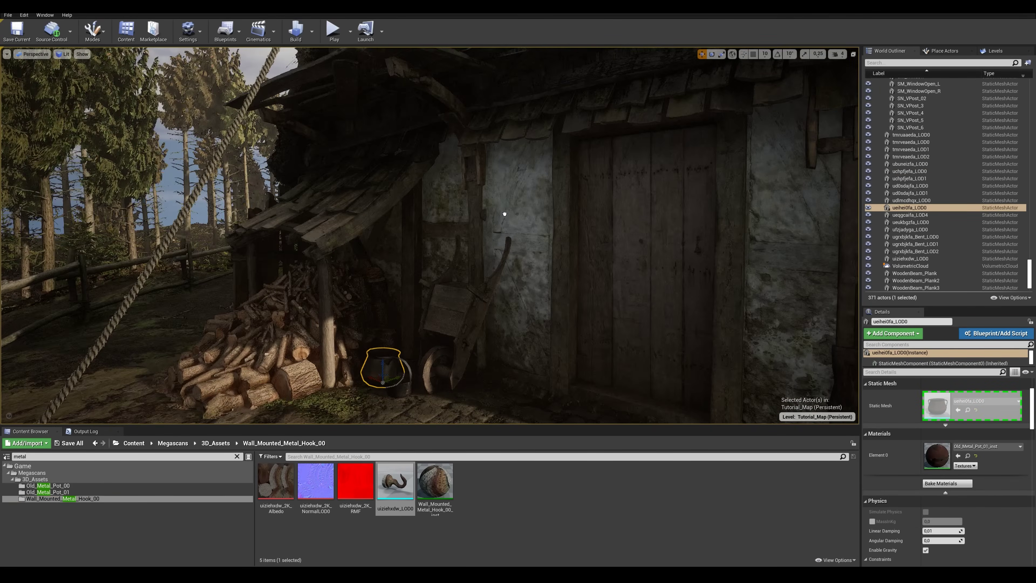
pyautogui.press('e')
# Hang SM_Chain_02 from the wall hook and place the Pile_Of_Chains_00 mesh beside the metal pots
pyautogui.click(87, 465)
pyautogui.click(29, 479)
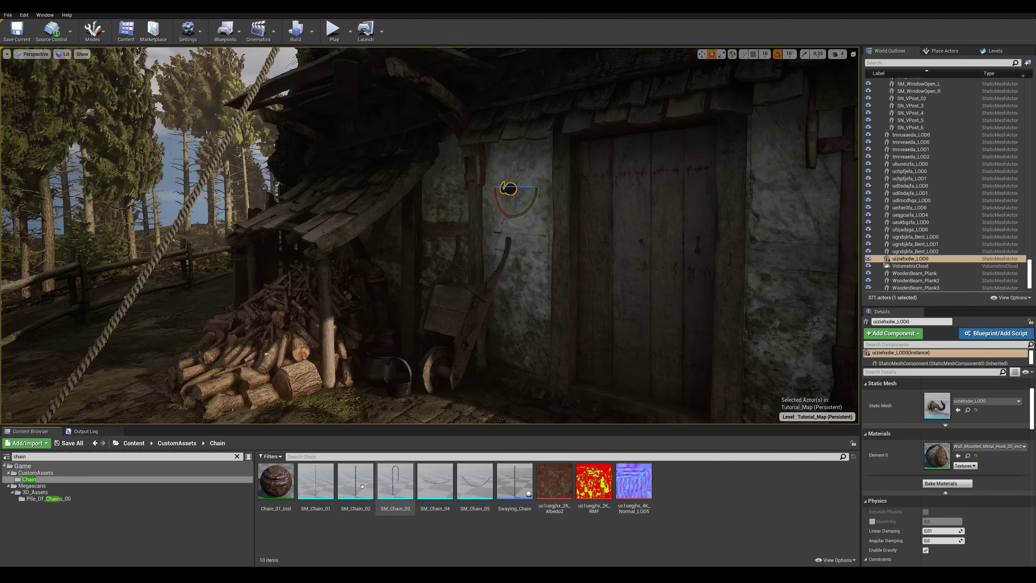
pyautogui.moveTo(352, 482); pyautogui.dragTo(506, 245)
pyautogui.moveTo(506, 245); pyautogui.dragTo(469, 262, button='right')
pyautogui.press('w')
pyautogui.moveTo(458, 269); pyautogui.dragTo(453, 277)
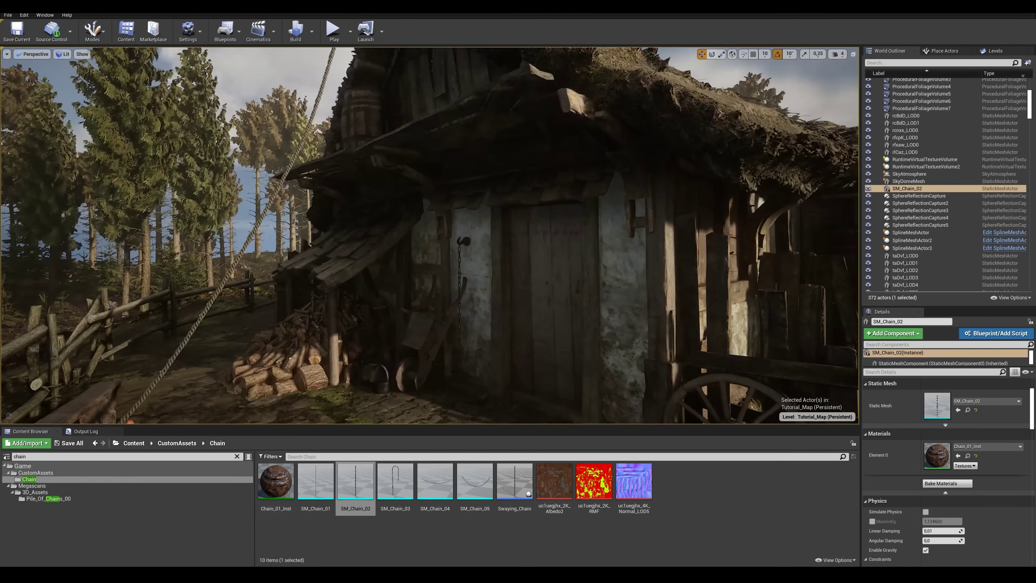
pyautogui.click(48, 498)
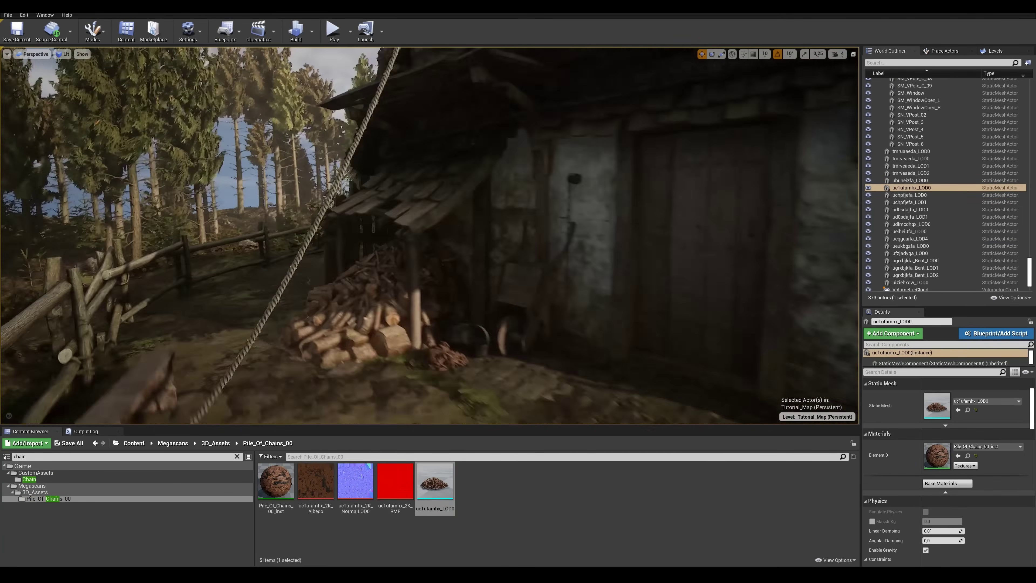
# Search the folders for "black", place the blacksmith hammer against the fence-side bench and add the blacksmith tongs
pyautogui.write('black')
pyautogui.click(51, 475)
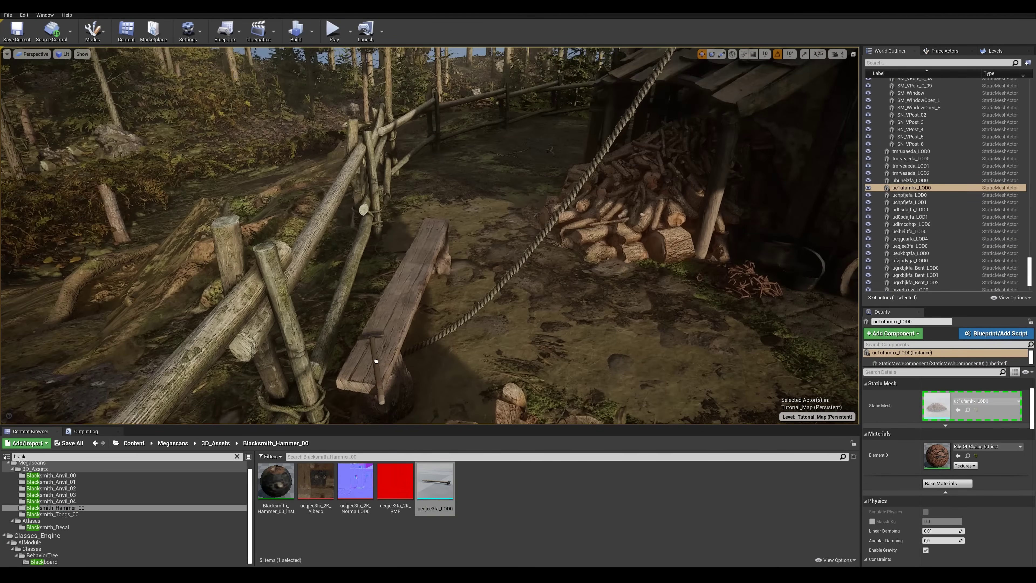
pyautogui.click(53, 514)
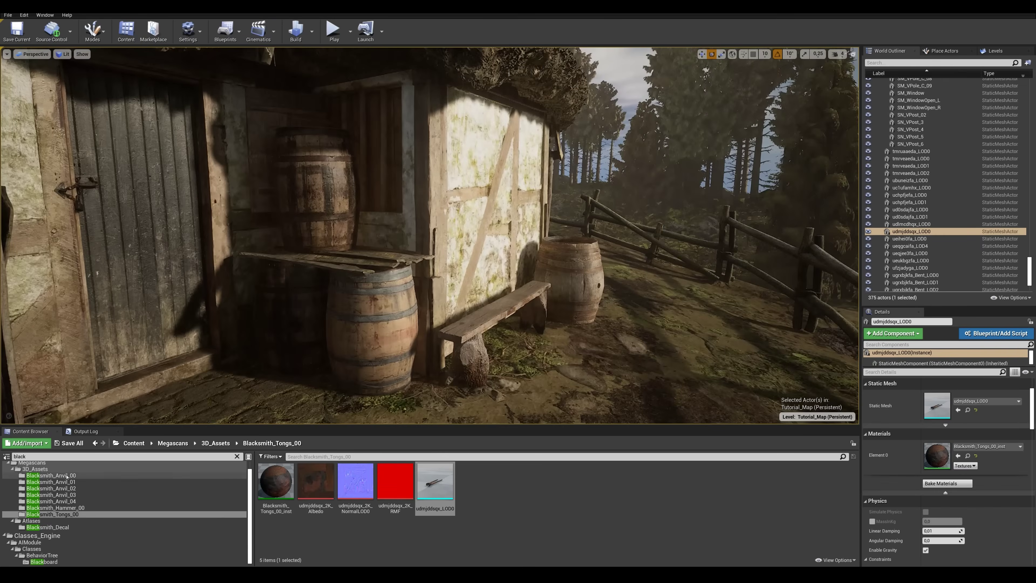
# Search the folders for "pot" and "bowl", and place two Wooden_Bowls_Pack_00 bowls on the bench beside the barrels
pyautogui.write('pot')
pyautogui.click(76, 506)
pyautogui.click(145, 457)
pyautogui.write('bowl')
pyautogui.click(65, 485)
pyautogui.moveTo(515, 483); pyautogui.dragTo(462, 330)
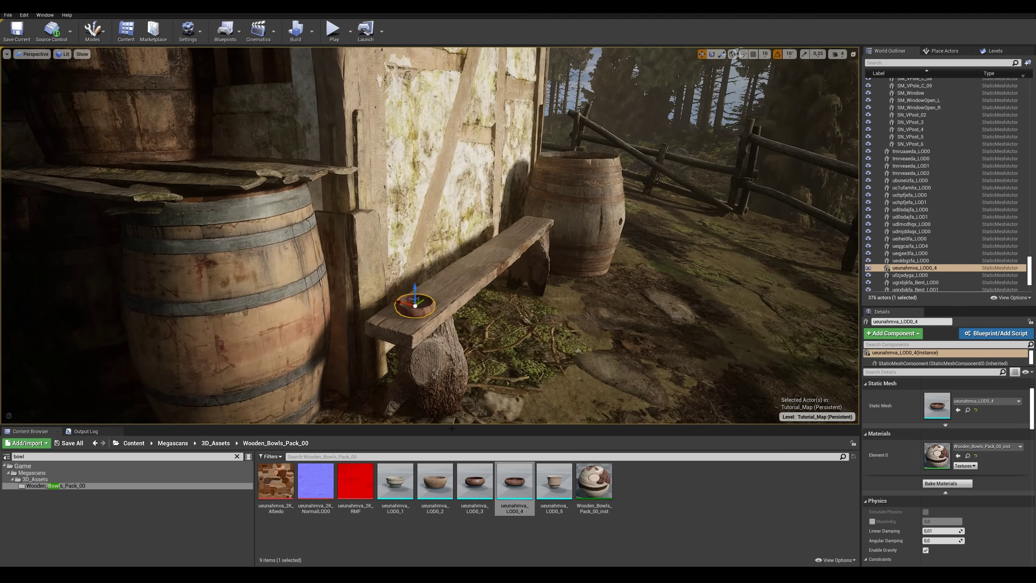
pyautogui.moveTo(435, 481); pyautogui.dragTo(440, 288)
# Place the Wooden_Box_00 mesh in front of the barrel by the bench and filter the foliage types by "pot"
pyautogui.doubleClick(57, 456)
pyautogui.write('crate')
pyautogui.doubleClick(58, 456)
pyautogui.write('box')
pyautogui.click(46, 485)
pyautogui.moveTo(395, 482); pyautogui.dragTo(498, 343)
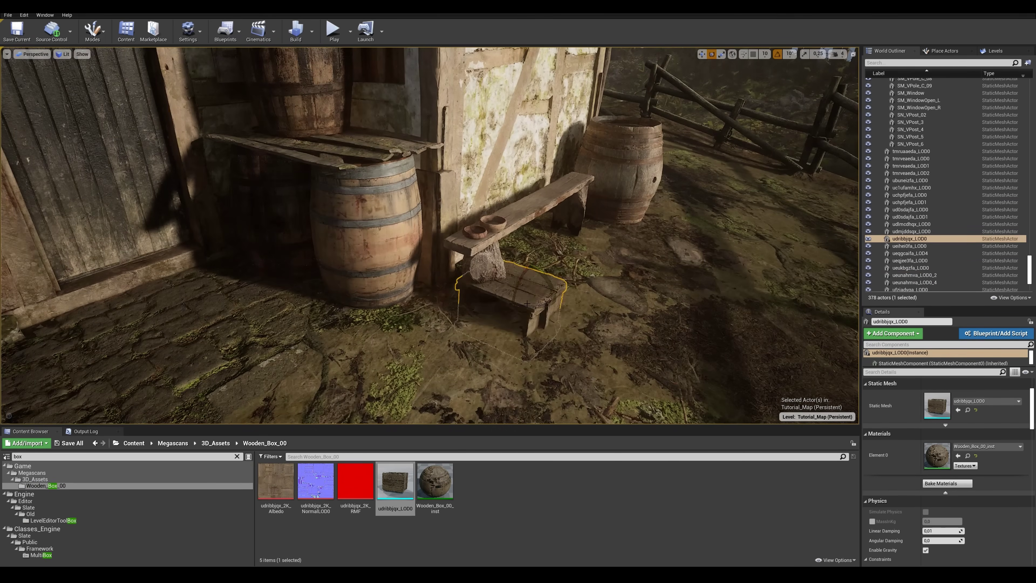
pyautogui.moveTo(527, 303); pyautogui.dragTo(430, 266)
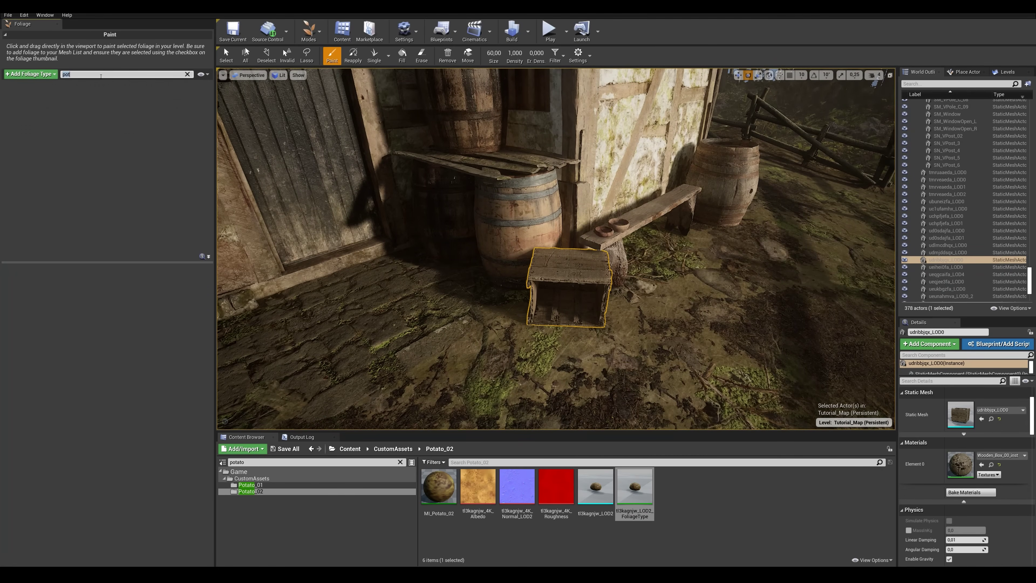
pyautogui.click(69, 74)
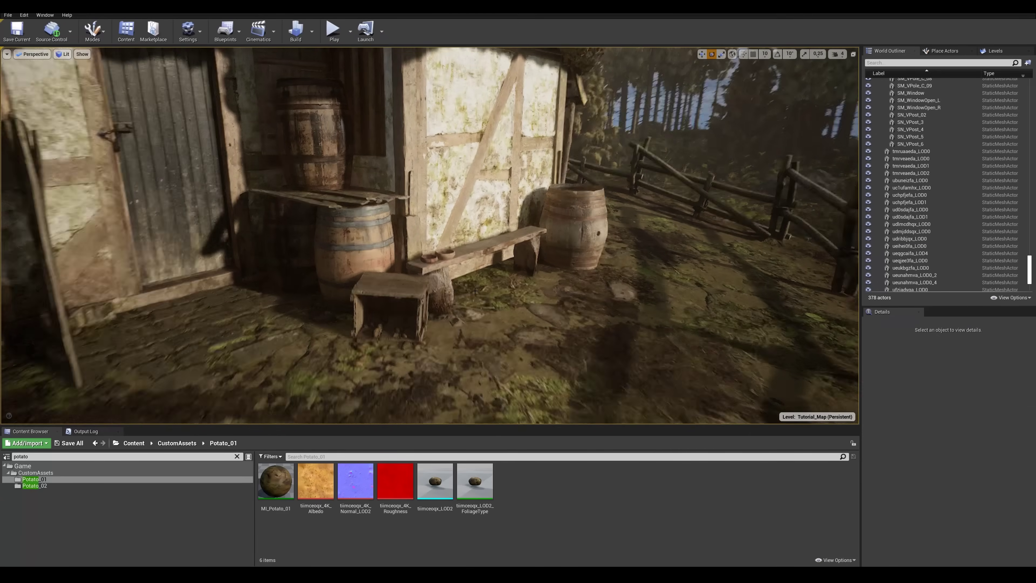
# Browse the 3D_Assets folders and place the Jute_Jug_00 mesh by the front wall and SM_Ladder_01 at the woodshed
pyautogui.scroll(-5, 84, 530)
pyautogui.scroll(-3, 85, 534)
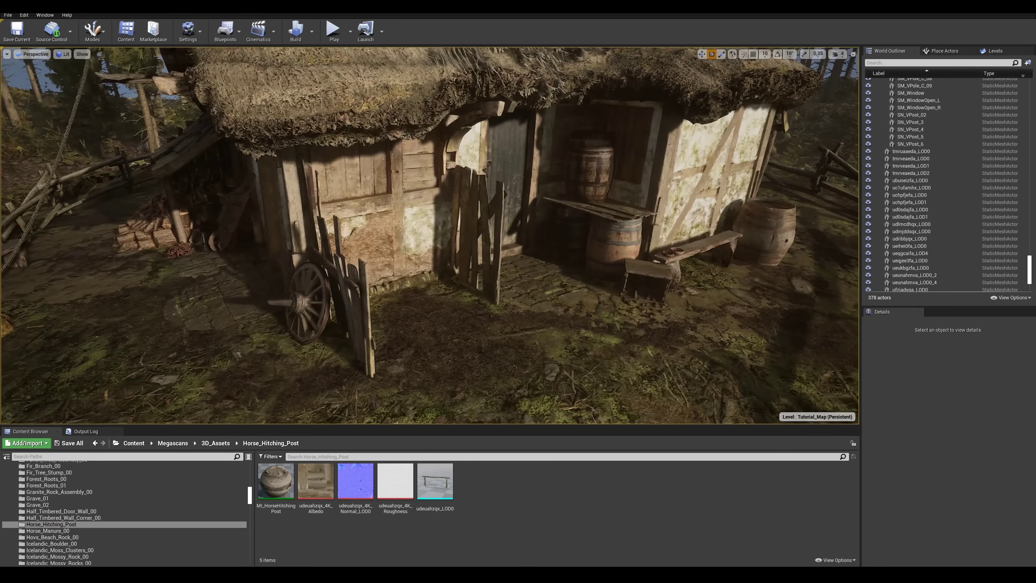
pyautogui.scroll(-1, 131, 510)
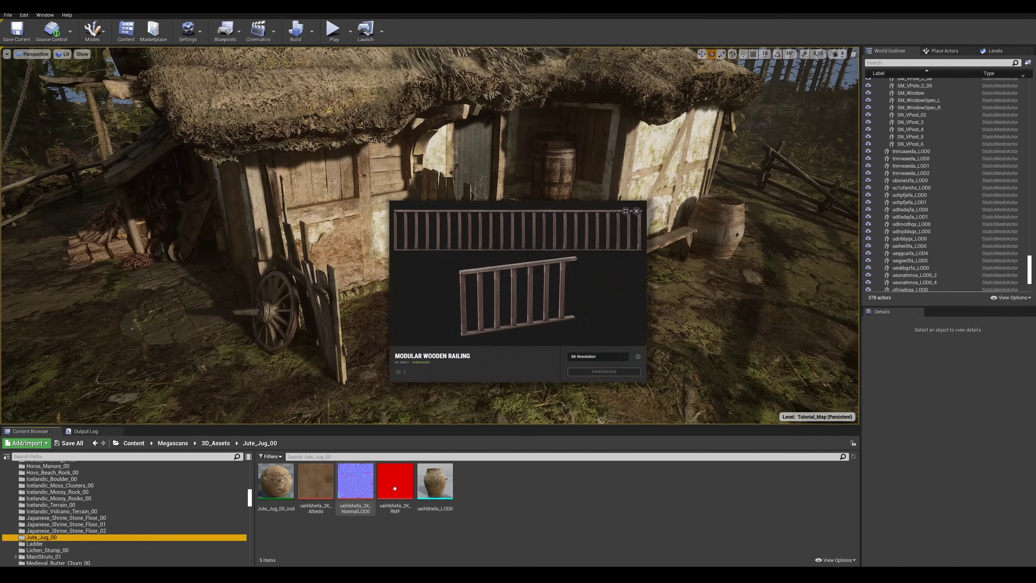
pyautogui.moveTo(315, 481); pyautogui.dragTo(127, 320)
pyautogui.moveTo(127, 321); pyautogui.dragTo(127, 321)
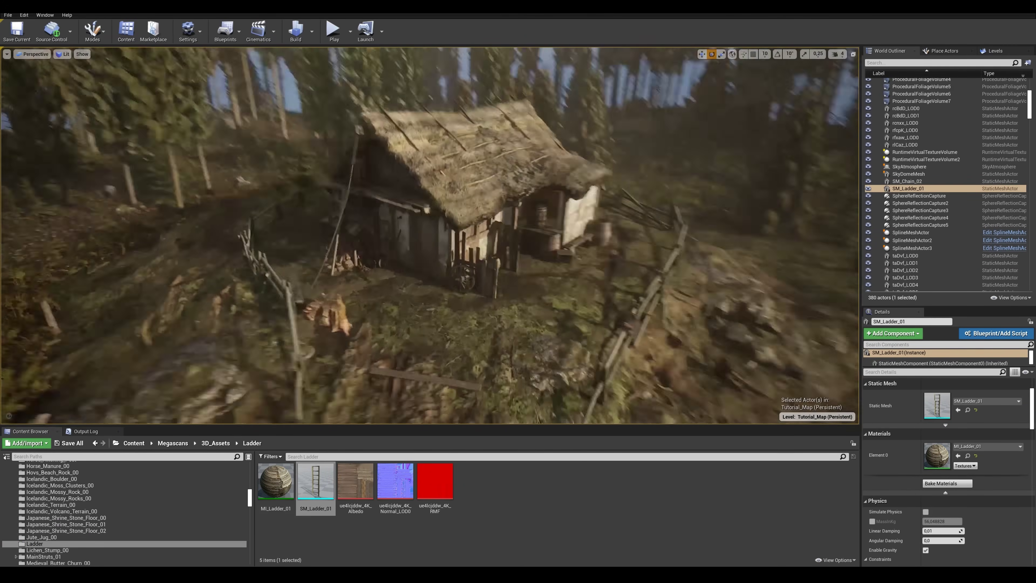
# Find the Old_Rusty_Pulley_00 folder and place its pulley mesh in the level at the house
pyautogui.moveTo(429, 245); pyautogui.dragTo(432, 188, button='right')
pyautogui.scroll(-12, 67, 537)
pyautogui.click(67, 538)
pyautogui.moveTo(428, 245); pyautogui.dragTo(408, 196, button='right')
pyautogui.moveTo(435, 482); pyautogui.dragTo(428, 245)
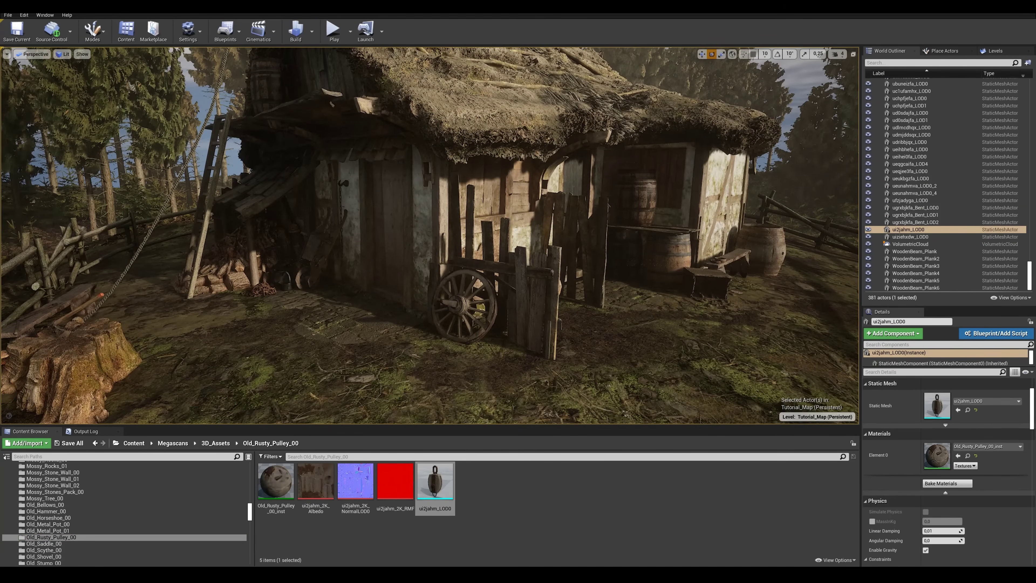
# Duplicate the upright boards beside the front door, rotate the copy to horizontal and move it up across the doorway
pyautogui.moveTo(483, 279); pyautogui.dragTo(433, 282, button='right')
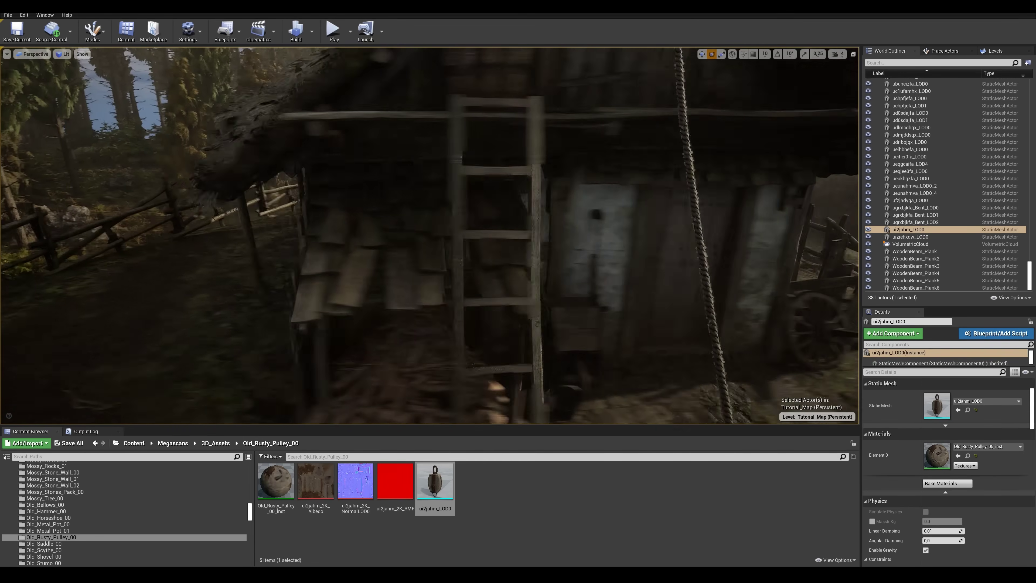
pyautogui.moveTo(430, 235); pyautogui.dragTo(669, 245, button='right')
pyautogui.click(603, 241)
pyautogui.moveTo(603, 240); pyautogui.dragTo(510, 236, button='right')
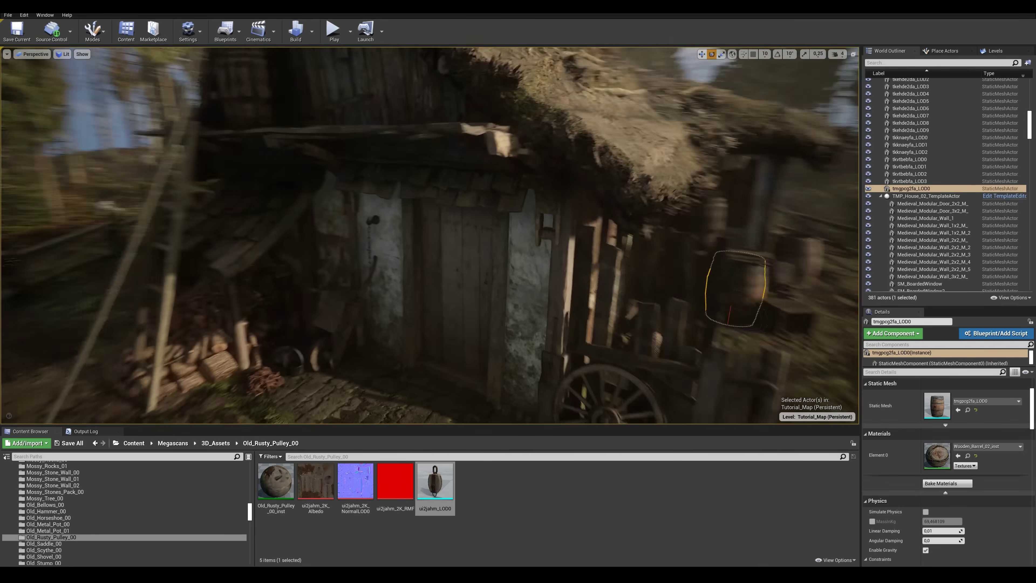
pyautogui.moveTo(430, 327); pyautogui.dragTo(588, 322, button='right')
pyautogui.click(431, 327)
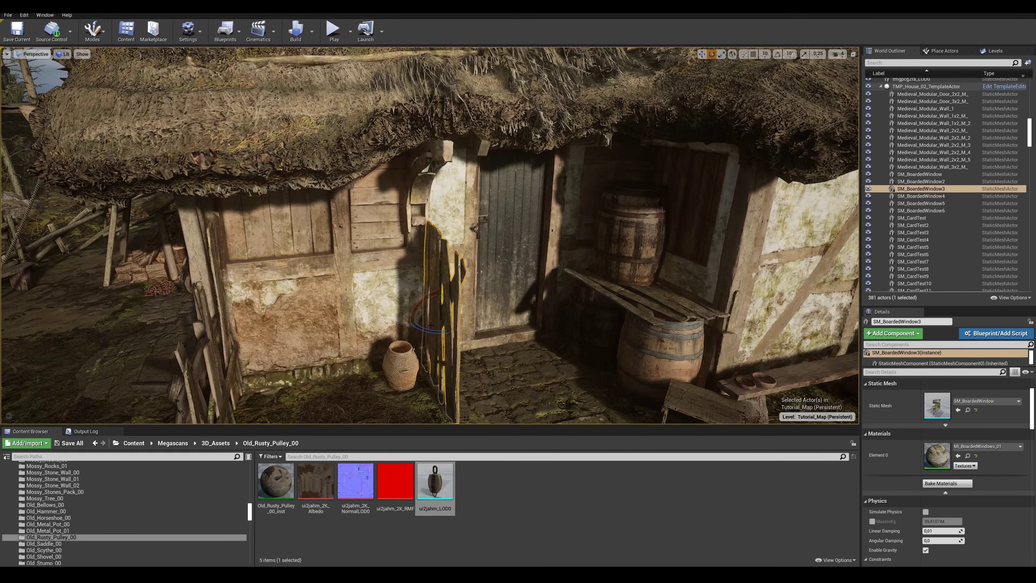
pyautogui.keyDown('alt'); pyautogui.moveTo(431, 327); pyautogui.dragTo(404, 323); pyautogui.keyUp('alt')
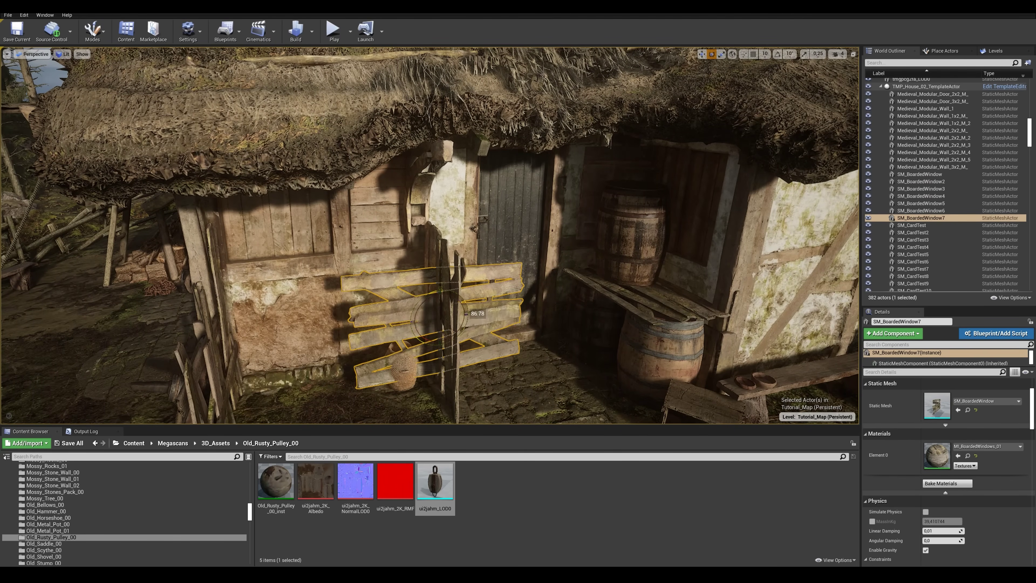
pyautogui.moveTo(419, 310)
pyautogui.mouseDown(button='right')
pyautogui.moveTo(394, 311)
pyautogui.moveTo(420, 316)
pyautogui.mouseUp(button='right')
pyautogui.press('w')
pyautogui.moveTo(423, 307); pyautogui.dragTo(498, 194)
pyautogui.press('Escape')
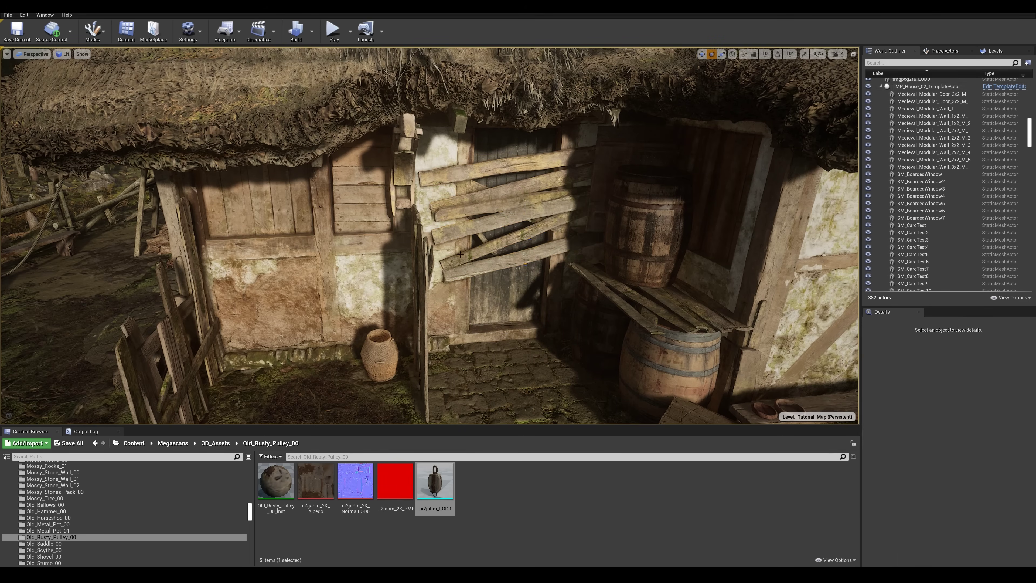
# Duplicate the log pile from the woodshed and bring the copy to the front of the house near the jug
pyautogui.press('s')
pyautogui.moveTo(499, 193); pyautogui.dragTo(524, 187, button='right')
pyautogui.press('w')
pyautogui.press('a')
pyautogui.press('s')
pyautogui.press('a')
pyautogui.press('d')
pyautogui.press('w')
pyautogui.click(339, 199)
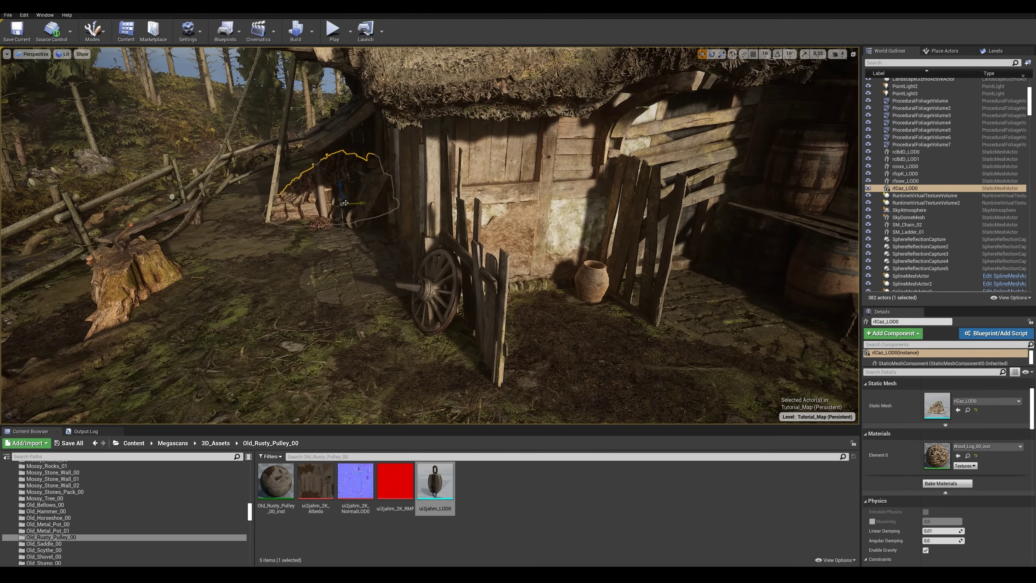
pyautogui.keyDown('alt'); pyautogui.moveTo(346, 202); pyautogui.dragTo(500, 286); pyautogui.keyUp('alt')
# Rotate and fit the copied log pile against the front wall, and nudge the jug beside it
pyautogui.moveTo(500, 286); pyautogui.dragTo(502, 288, button='right')
pyautogui.press('w')
pyautogui.press('d')
pyautogui.press('e')
pyautogui.moveTo(402, 264); pyautogui.dragTo(339, 269)
pyautogui.moveTo(404, 248); pyautogui.dragTo(380, 249)
pyautogui.click(487, 292)
pyautogui.moveTo(489, 291); pyautogui.dragTo(497, 290)
pyautogui.press('Escape')
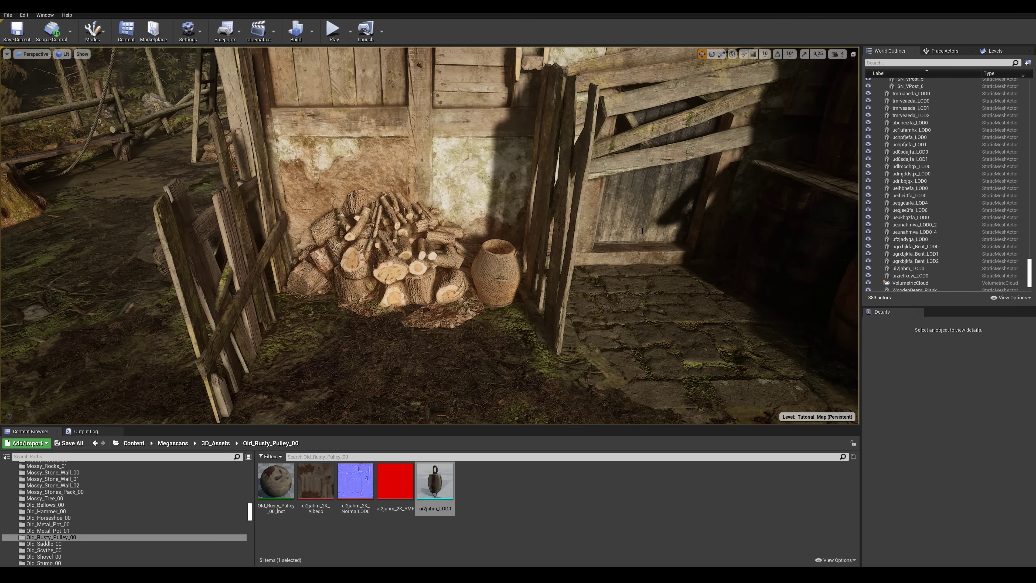
# Switch to foliage painting and deactivate all foliage types in the list
pyautogui.press('s')
pyautogui.moveTo(642, 231); pyautogui.dragTo(611, 229, button='right')
pyautogui.hotkey('shift', '3')
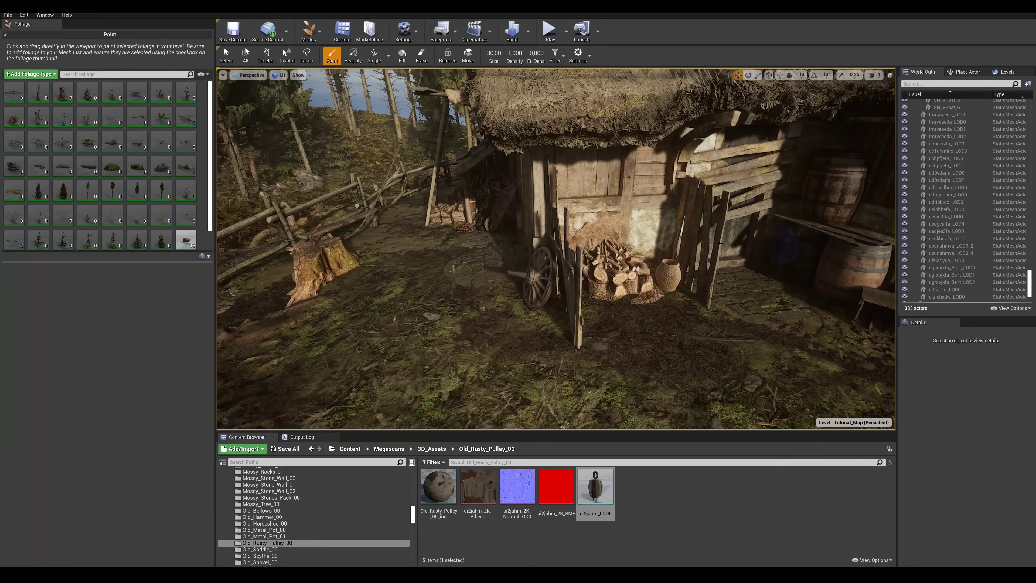
pyautogui.click(186, 191)
pyautogui.hotkey('ctrl', 'a')
pyautogui.doubleClick(179, 185)
pyautogui.click(203, 186)
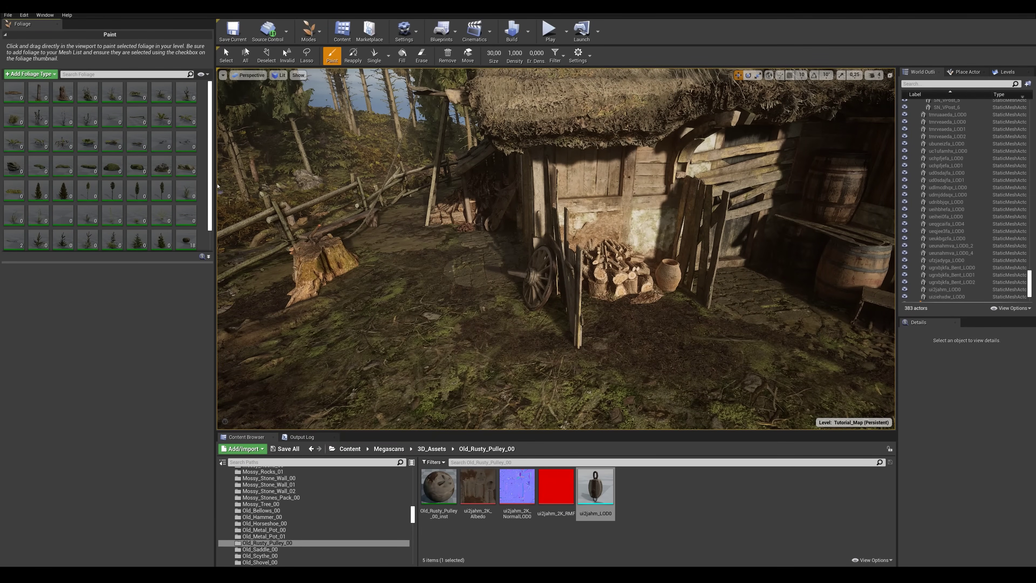
# Find the Dead_Broom_Bush_00 assets in the content and add their SM_DeadBroomBush foliage types to the foliage list
pyautogui.click(310, 462)
pyautogui.write('broom')
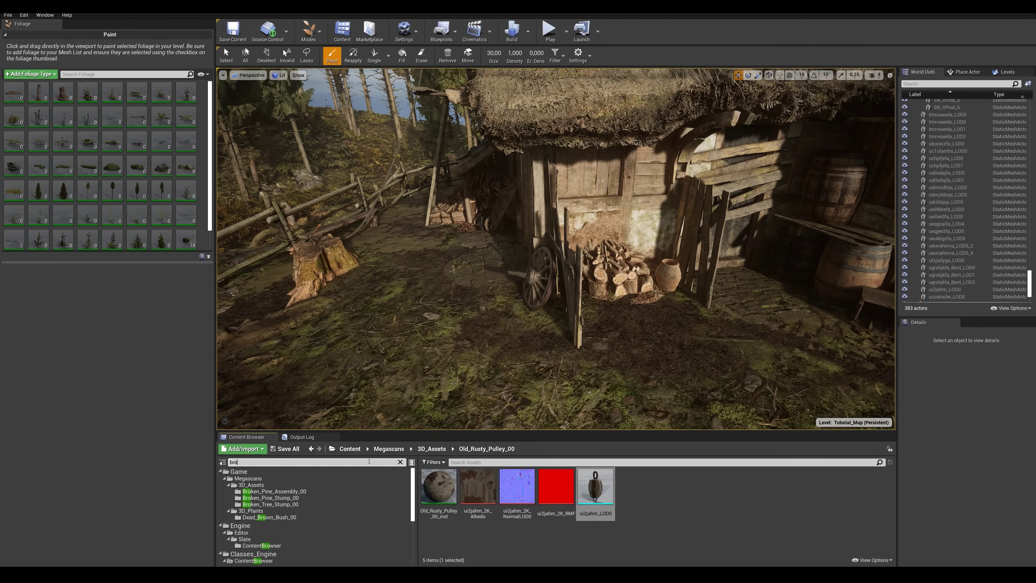
pyautogui.click(269, 491)
pyautogui.keyDown('ctrl'); pyautogui.click(526, 497); pyautogui.keyUp('ctrl')
pyautogui.keyDown('ctrl'); pyautogui.click(610, 496); pyautogui.keyUp('ctrl')
pyautogui.keyDown('ctrl'); pyautogui.click(695, 495); pyautogui.keyUp('ctrl')
pyautogui.keyDown('ctrl'); pyautogui.click(782, 495); pyautogui.keyUp('ctrl')
pyautogui.keyDown('ctrl'); pyautogui.click(851, 496); pyautogui.keyUp('ctrl')
pyautogui.scroll(-3, 844, 498)
pyautogui.keyDown('ctrl'); pyautogui.click(485, 515); pyautogui.keyUp('ctrl')
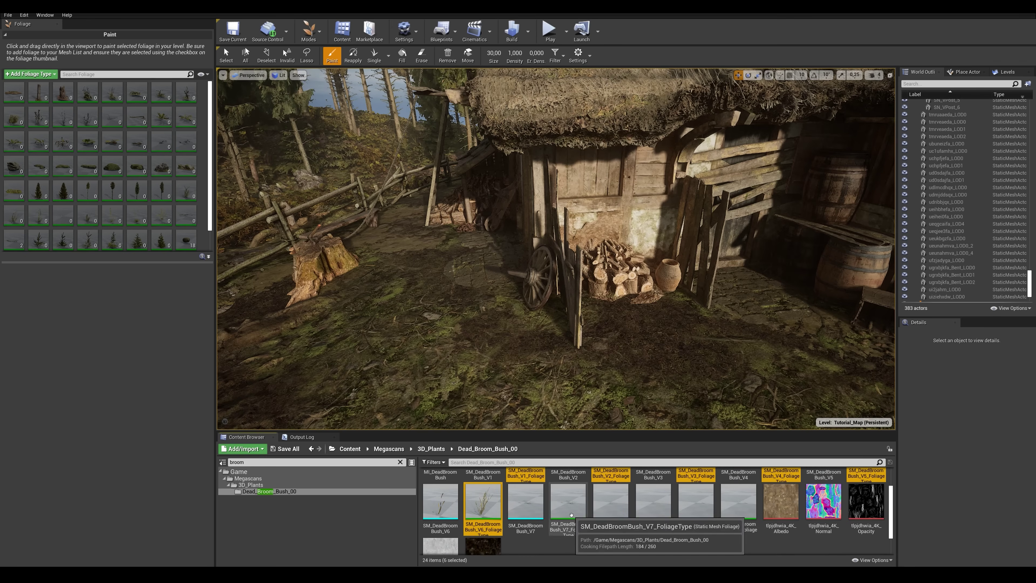
pyautogui.moveTo(734, 510); pyautogui.dragTo(135, 192)
# Filter the foliage list for broom and activate all the dead broom bush types for painting
pyautogui.click(123, 74)
pyautogui.write('broom')
pyautogui.click(14, 96)
pyautogui.hotkey('ctrl', 'a')
pyautogui.click(7, 86)
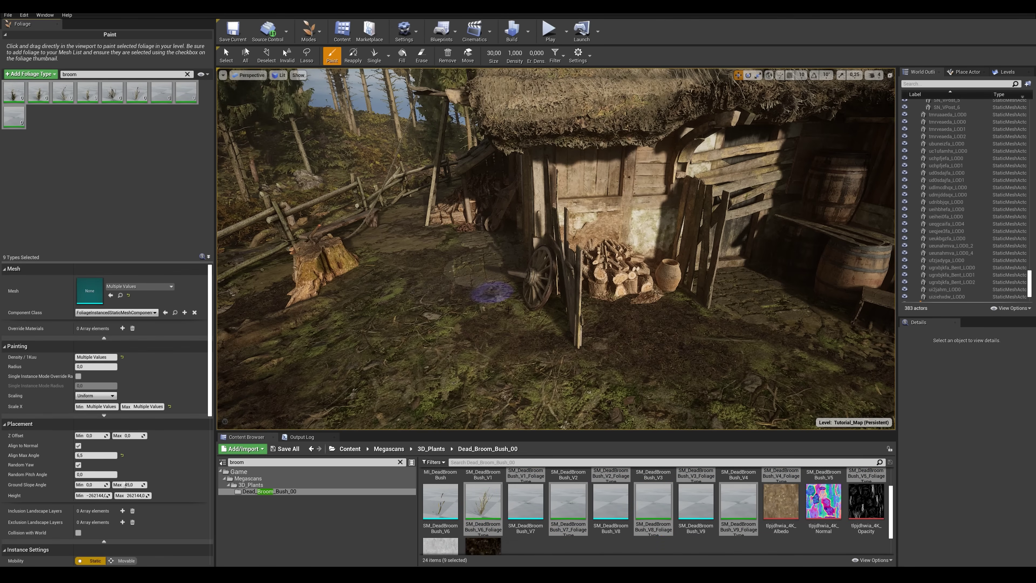
pyautogui.moveTo(545, 324); pyautogui.dragTo(492, 324, button='right')
# Clear the foliage filter and select the F_Fern_05 foliage type
pyautogui.click(187, 75)
pyautogui.click(61, 137)
pyautogui.moveTo(511, 281); pyautogui.dragTo(511, 281, button='right')
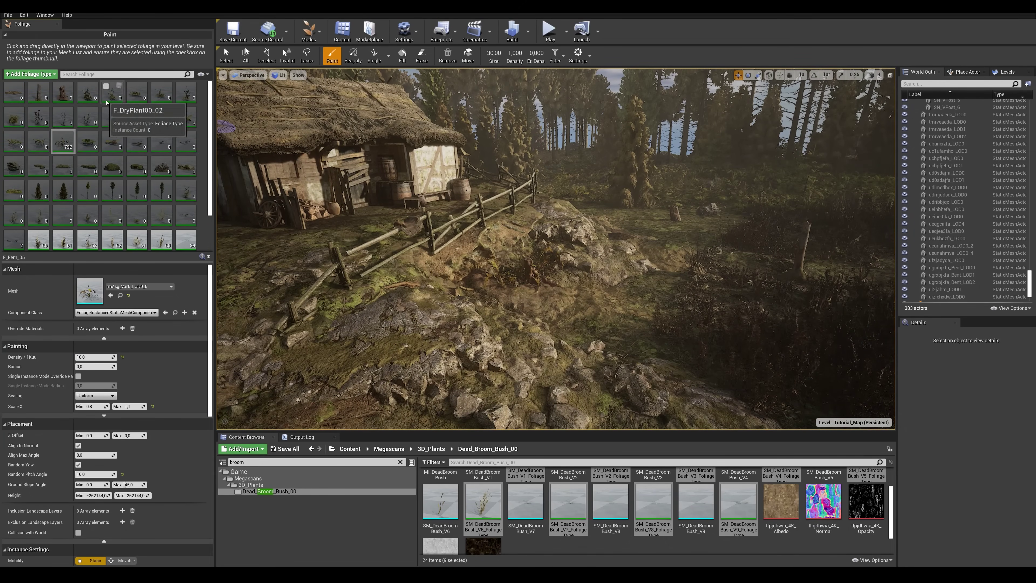
# Activate the ten dry plant foliage types, dab some near the rocks and set their density to 50
pyautogui.click(88, 91)
pyautogui.keyDown('shift'); pyautogui.click(114, 122); pyautogui.keyUp('shift')
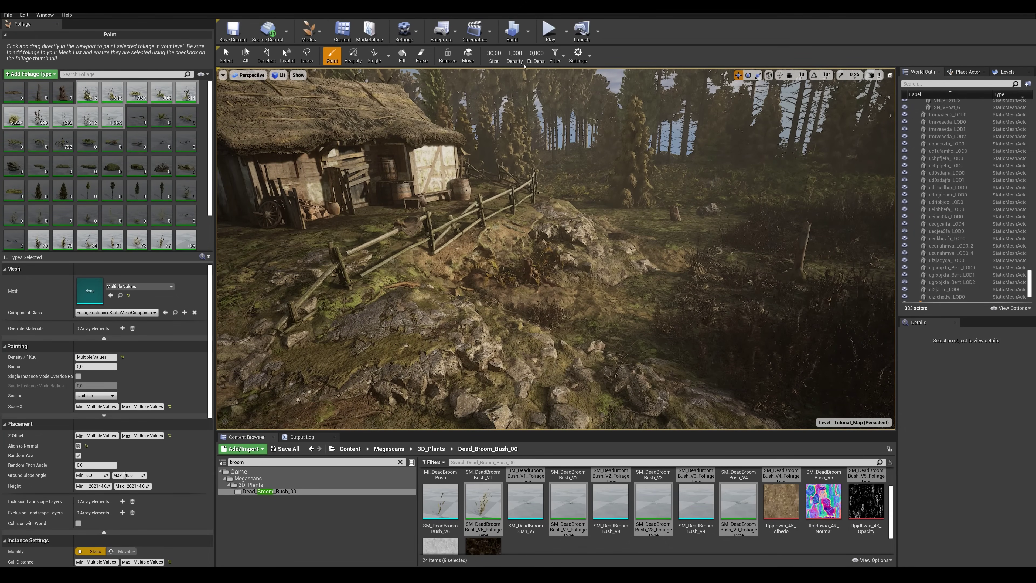
pyautogui.click(461, 279)
pyautogui.click(636, 268)
pyautogui.click(88, 92)
pyautogui.keyDown('shift'); pyautogui.click(115, 118); pyautogui.keyUp('shift')
pyautogui.click(96, 357)
pyautogui.write('50')
pyautogui.press('Return')
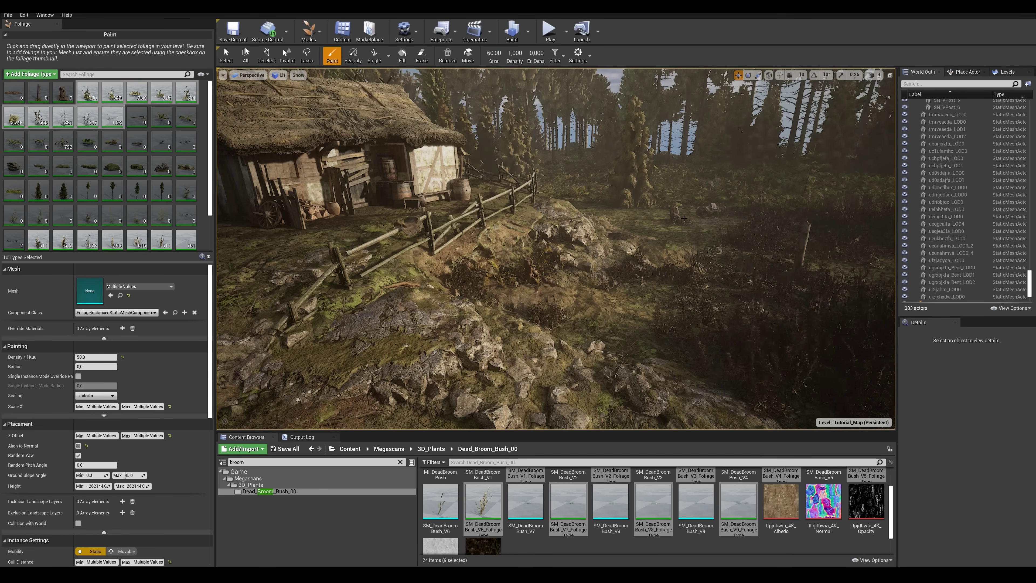
# Paint dry plants over the rocky slope below the fence in front of the house
pyautogui.click(598, 334)
pyautogui.moveTo(598, 334); pyautogui.dragTo(518, 355, button='right')
pyautogui.click(453, 326)
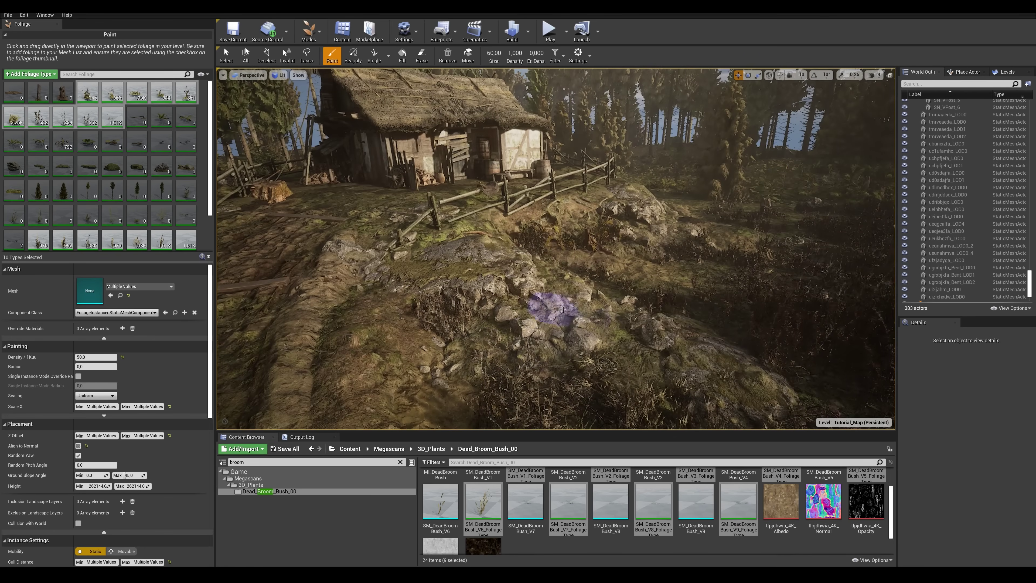
pyautogui.moveTo(730, 283); pyautogui.dragTo(732, 282, button='right')
pyautogui.moveTo(660, 239); pyautogui.dragTo(628, 239, button='right')
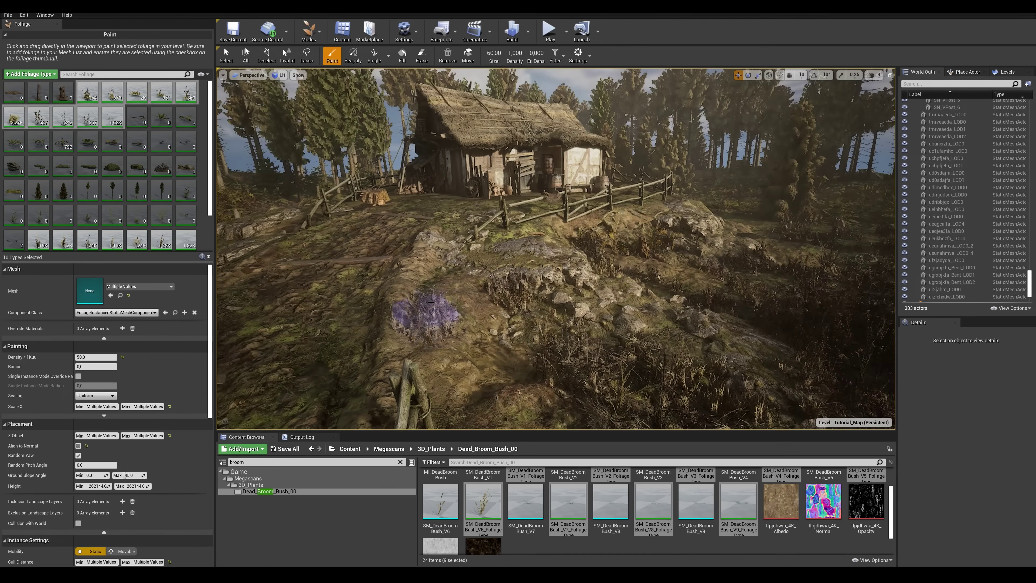
# Paint dry plants along both banks of the path and across the slopes beside it
pyautogui.moveTo(428, 302)
pyautogui.mouseDown()
pyautogui.moveTo(515, 357)
pyautogui.moveTo(460, 341)
pyautogui.mouseUp()
pyautogui.moveTo(579, 251); pyautogui.dragTo(506, 262, button='right')
pyautogui.moveTo(505, 229); pyautogui.dragTo(340, 289)
pyautogui.moveTo(427, 287); pyautogui.dragTo(424, 289, button='right')
pyautogui.moveTo(362, 358); pyautogui.dragTo(426, 221)
pyautogui.moveTo(427, 193); pyautogui.dragTo(424, 184, button='right')
pyautogui.moveTo(717, 296); pyautogui.dragTo(693, 249)
pyautogui.moveTo(693, 247); pyautogui.dragTo(771, 248, button='right')
pyautogui.moveTo(524, 269); pyautogui.dragTo(571, 301)
pyautogui.moveTo(571, 302)
pyautogui.mouseDown(button='right')
pyautogui.moveTo(530, 302)
pyautogui.moveTo(489, 269)
pyautogui.moveTo(530, 269)
pyautogui.mouseUp(button='right')
# Activate F_Fern_05 too, paint plants on the mound outside the fence and erase stray ones near the fence
pyautogui.doubleClick(64, 141)
pyautogui.moveTo(530, 269); pyautogui.dragTo(563, 294)
pyautogui.moveTo(563, 294)
pyautogui.mouseDown(button='right')
pyautogui.moveTo(506, 294)
pyautogui.moveTo(489, 318)
pyautogui.mouseUp(button='right')
pyautogui.moveTo(453, 308); pyautogui.dragTo(506, 302)
pyautogui.moveTo(506, 302)
pyautogui.mouseDown(button='right')
pyautogui.moveTo(506, 278)
pyautogui.moveTo(530, 277)
pyautogui.mouseUp(button='right')
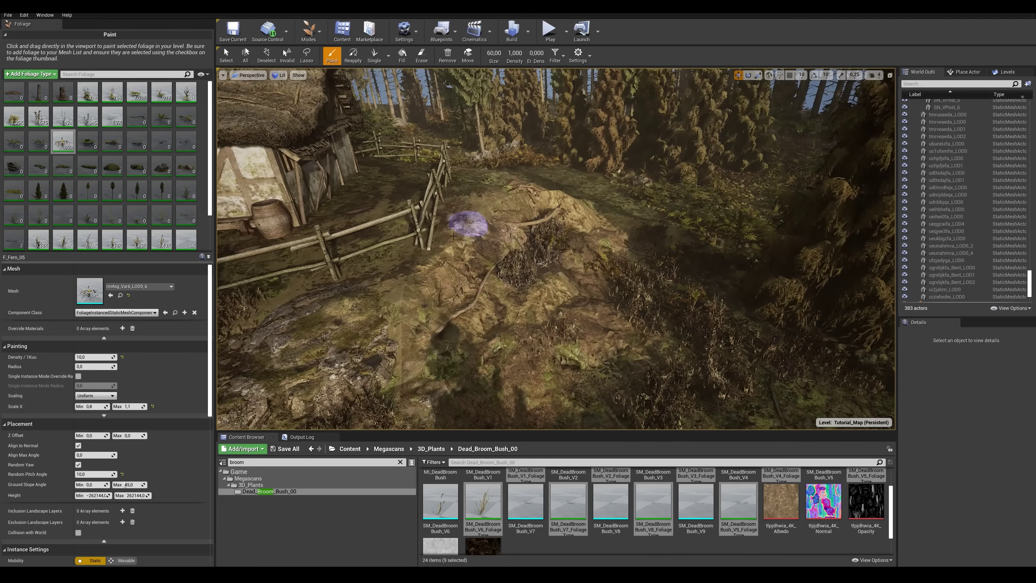
pyautogui.keyDown('shift'); pyautogui.moveTo(450, 214); pyautogui.dragTo(468, 202); pyautogui.keyUp('shift')
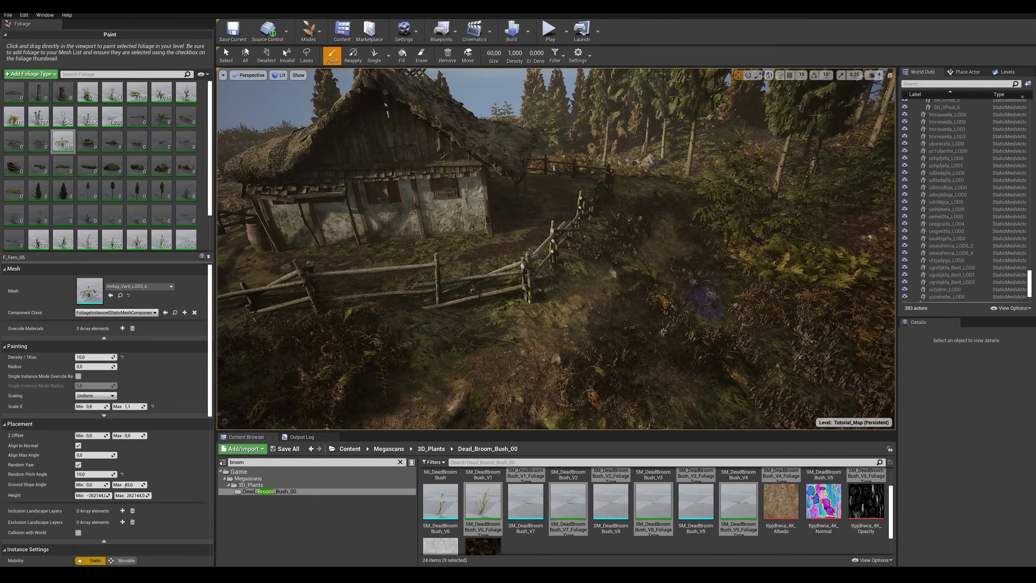
# Paint ferns and dry plants on the slope outside the fence behind the house
pyautogui.moveTo(732, 305); pyautogui.dragTo(639, 253)
pyautogui.moveTo(638, 253); pyautogui.dragTo(648, 253, button='right')
pyautogui.press('w')
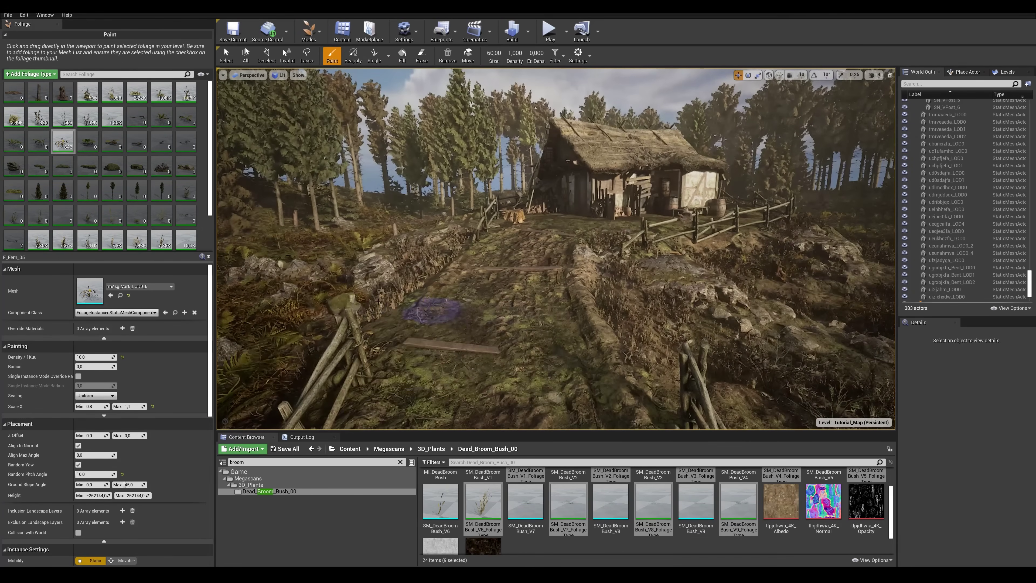
# Paint plants beside the path at the fence entrance and along the track beyond, erasing excess patches
pyautogui.moveTo(379, 301)
pyautogui.mouseDown()
pyautogui.moveTo(434, 379)
pyautogui.moveTo(370, 386)
pyautogui.mouseUp()
pyautogui.moveTo(370, 385); pyautogui.dragTo(347, 408, button='right')
pyautogui.press('s')
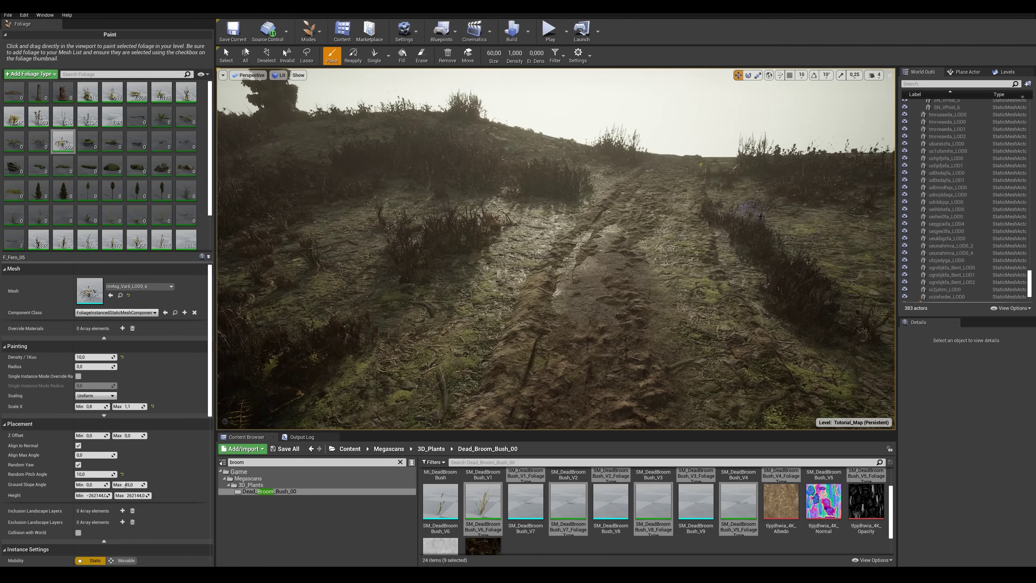
pyautogui.click(675, 273)
pyautogui.keyDown('shift'); pyautogui.moveTo(546, 237); pyautogui.dragTo(569, 254); pyautogui.keyUp('shift')
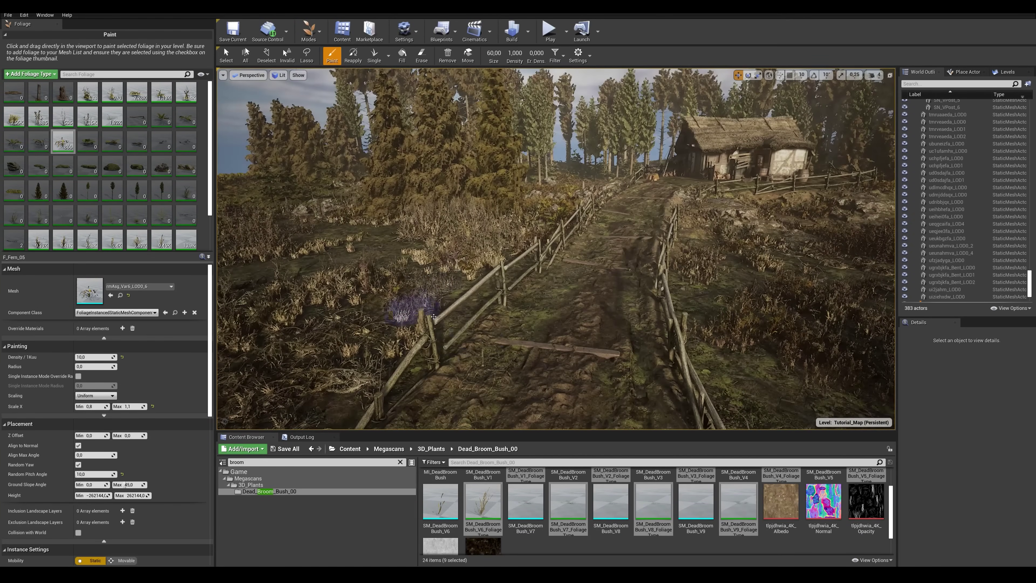
# Paint plants along the outer sides of the fences lining the path up to the yard
pyautogui.click(434, 317)
pyautogui.moveTo(433, 317); pyautogui.dragTo(510, 323, button='right')
pyautogui.click(659, 319)
pyautogui.moveTo(659, 319)
pyautogui.mouseDown(button='right')
pyautogui.moveTo(653, 261)
pyautogui.moveTo(636, 274)
pyautogui.mouseUp(button='right')
pyautogui.press('w')
pyautogui.click(445, 260)
pyautogui.press('w')
pyautogui.moveTo(445, 260); pyautogui.dragTo(412, 261, button='right')
pyautogui.click(486, 273)
pyautogui.click(457, 268)
pyautogui.press('d')
pyautogui.moveTo(538, 264); pyautogui.dragTo(591, 271, button='right')
# Deactivate all foliage types, filter the list for grass and activate the first five grass types
pyautogui.click(110, 125)
pyautogui.hotkey('ctrl', 'a')
pyautogui.click(106, 111)
pyautogui.click(110, 74)
pyautogui.write('grass')
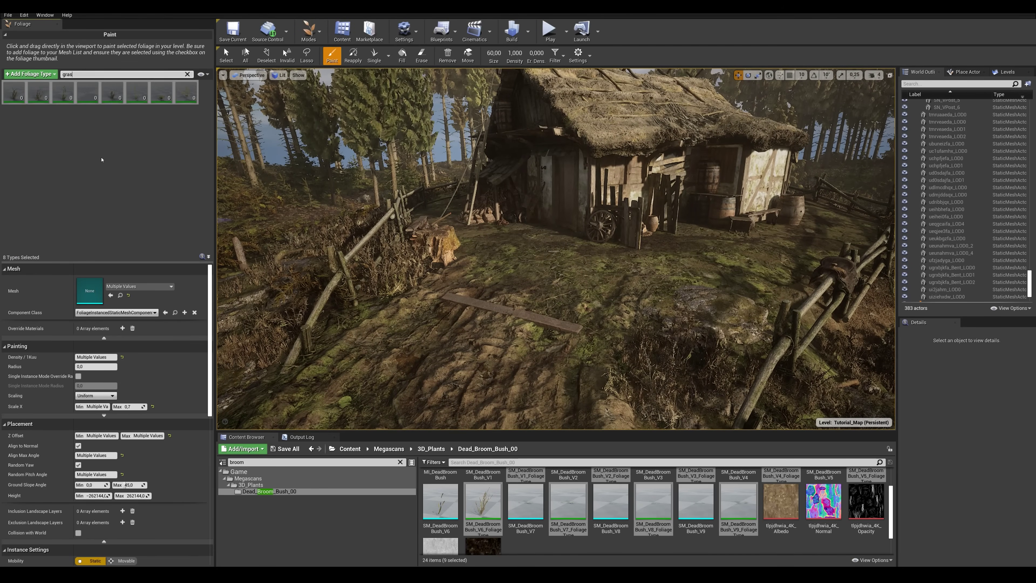
pyautogui.click(15, 93)
pyautogui.keyDown('shift'); pyautogui.click(184, 94); pyautogui.keyUp('shift')
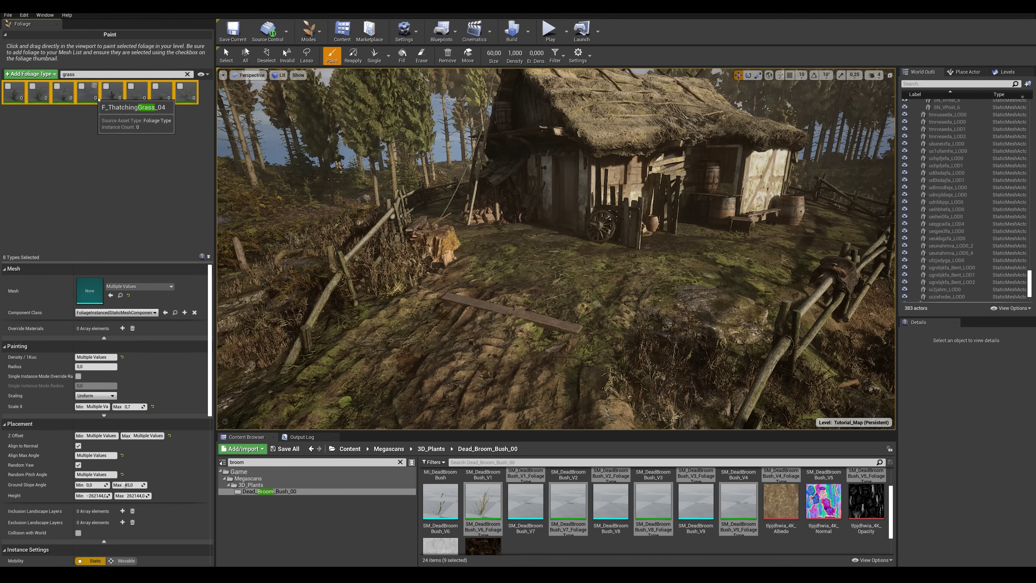
pyautogui.click(114, 96)
pyautogui.keyDown('shift'); pyautogui.click(17, 94); pyautogui.keyUp('shift')
pyautogui.click(9, 86)
# Set the brush size to 30 and the density of the selected grass types to 1500
pyautogui.press('w')
pyautogui.moveTo(566, 298); pyautogui.dragTo(563, 291, button='right')
pyautogui.click(494, 53)
pyautogui.moveTo(471, 178); pyautogui.dragTo(471, 178, button='right')
pyautogui.click(581, 318)
pyautogui.click(98, 357)
pyautogui.write('1500')
pyautogui.press('Return')
# Paint grass clumps around the cart wheel and upright boards in front of the house, erasing the surplus
pyautogui.moveTo(553, 280); pyautogui.dragTo(545, 286, button='right')
pyautogui.keyDown('shift'); pyautogui.click(664, 312); pyautogui.keyUp('shift')
pyautogui.moveTo(561, 300)
pyautogui.mouseDown()
pyautogui.moveTo(688, 318)
pyautogui.moveTo(698, 347)
pyautogui.mouseUp()
pyautogui.click(515, 286)
pyautogui.moveTo(506, 290); pyautogui.dragTo(339, 250, button='right')
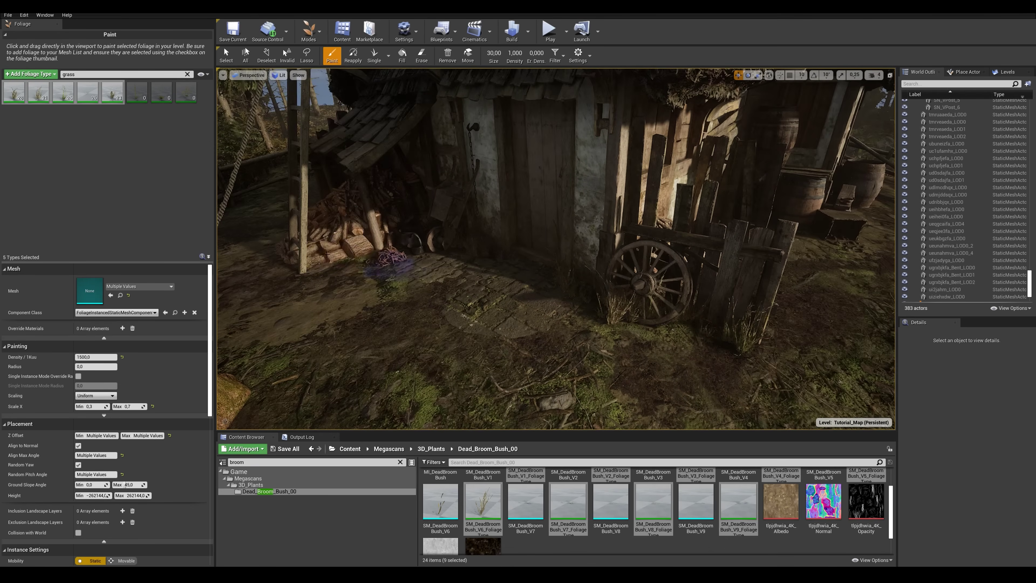
# Paint grass around the foot of the woodshed beside the front door and thin it out
pyautogui.moveTo(407, 267); pyautogui.dragTo(347, 287)
pyautogui.keyDown('shift'); pyautogui.click(340, 292); pyautogui.keyUp('shift')
pyautogui.click(347, 269)
pyautogui.keyDown('shift'); pyautogui.click(350, 262); pyautogui.keyUp('shift')
pyautogui.moveTo(359, 261)
pyautogui.mouseDown(button='right')
pyautogui.moveTo(318, 253)
pyautogui.moveTo(408, 261)
pyautogui.mouseUp(button='right')
# Paint grass along the front wall and around the benches and barrels, erasing misplaced clumps
pyautogui.moveTo(465, 300); pyautogui.dragTo(551, 285)
pyautogui.keyDown('shift'); pyautogui.click(521, 305); pyautogui.keyUp('shift')
pyautogui.moveTo(514, 282); pyautogui.dragTo(596, 277, button='right')
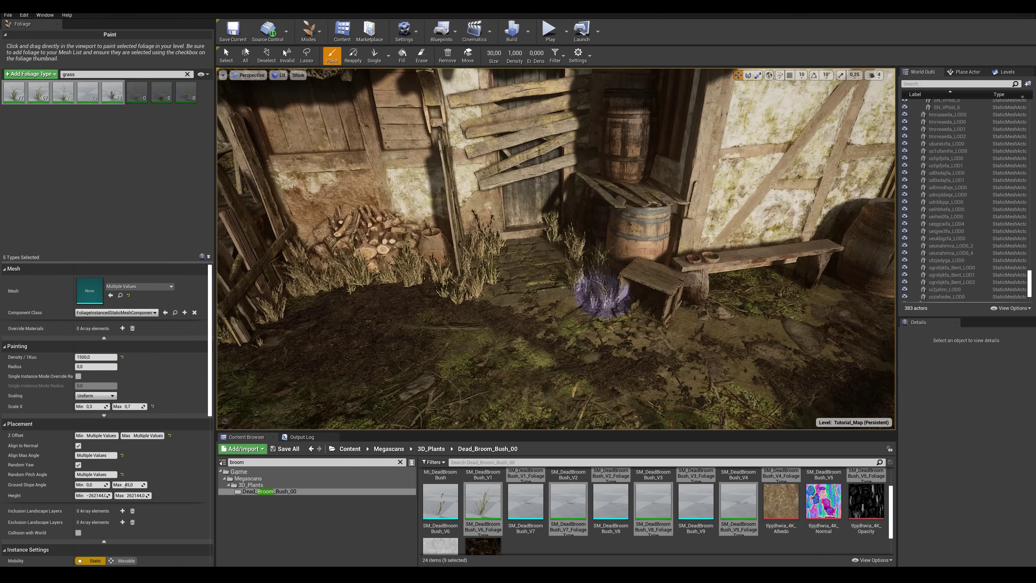
pyautogui.moveTo(734, 292); pyautogui.dragTo(872, 290)
pyautogui.moveTo(873, 290); pyautogui.dragTo(664, 270, button='right')
pyautogui.moveTo(664, 271); pyautogui.dragTo(612, 272)
pyautogui.moveTo(599, 265)
pyautogui.mouseDown(button='right')
pyautogui.moveTo(653, 269)
pyautogui.moveTo(514, 262)
pyautogui.moveTo(530, 261)
pyautogui.mouseUp(button='right')
pyautogui.moveTo(680, 266); pyautogui.dragTo(698, 264)
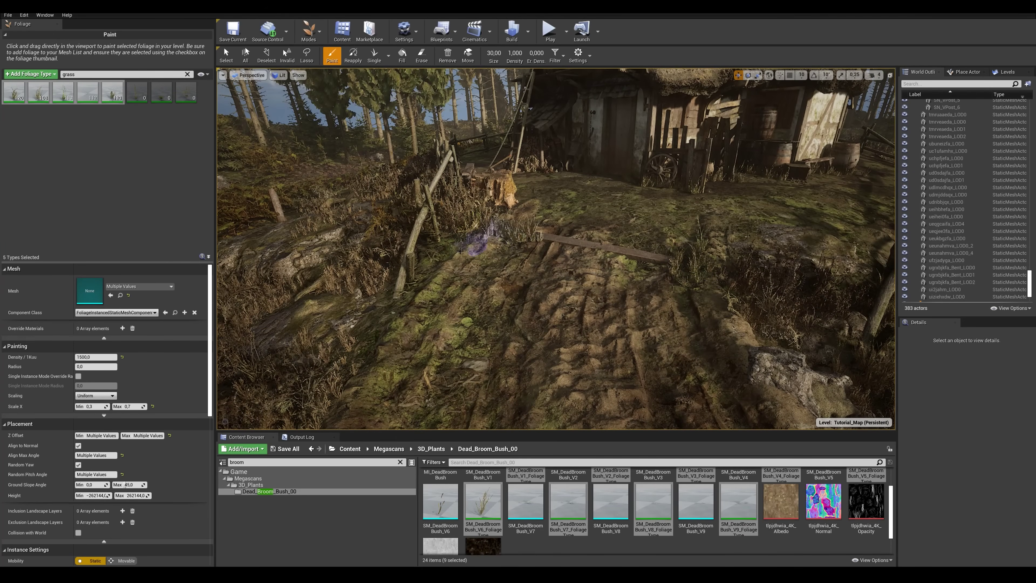
# Paint grass along the fence and path edge near the stump, removing the excess beside the stump
pyautogui.moveTo(470, 249); pyautogui.dragTo(428, 336)
pyautogui.moveTo(432, 250); pyautogui.dragTo(446, 224, button='right')
pyautogui.keyDown('shift'); pyautogui.click(543, 198); pyautogui.keyUp('shift')
pyautogui.moveTo(542, 197); pyautogui.dragTo(441, 208, button='right')
pyautogui.moveTo(642, 355); pyautogui.dragTo(754, 373)
pyautogui.moveTo(755, 374); pyautogui.dragTo(788, 355, button='right')
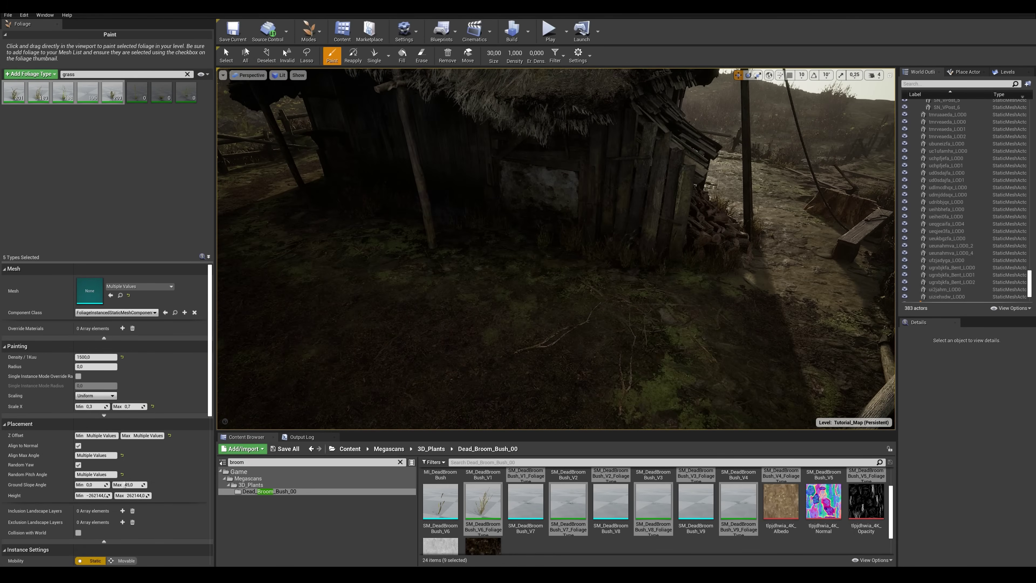
# Paint a strip of grass along the base of the house's dark plank wall behind the woodshed
pyautogui.moveTo(531, 261); pyautogui.dragTo(595, 273, button='right')
pyautogui.moveTo(435, 238); pyautogui.dragTo(612, 261)
pyautogui.moveTo(612, 261); pyautogui.dragTo(620, 286, button='right')
pyautogui.moveTo(732, 223); pyautogui.dragTo(587, 245, button='right')
# Paint more grass around the edges of the house and yard, erasing patches that are too dense
pyautogui.moveTo(701, 286); pyautogui.dragTo(469, 308)
pyautogui.keyDown('shift'); pyautogui.click(602, 298); pyautogui.keyUp('shift')
pyautogui.keyDown('shift'); pyautogui.moveTo(603, 298); pyautogui.dragTo(580, 308); pyautogui.keyUp('shift')
pyautogui.moveTo(579, 308); pyautogui.dragTo(509, 328)
pyautogui.keyDown('shift'); pyautogui.moveTo(432, 322); pyautogui.dragTo(469, 339); pyautogui.keyUp('shift')
pyautogui.moveTo(446, 347); pyautogui.dragTo(479, 384, button='right')
pyautogui.moveTo(479, 383)
pyautogui.keyDown('shift'); pyautogui.mouseDown()
pyautogui.moveTo(513, 367)
pyautogui.moveTo(495, 367)
pyautogui.mouseUp(); pyautogui.keyUp('shift')
pyautogui.moveTo(494, 367)
pyautogui.mouseDown(button='right')
pyautogui.moveTo(556, 363)
pyautogui.moveTo(547, 361)
pyautogui.mouseUp(button='right')
pyautogui.moveTo(428, 284); pyautogui.dragTo(412, 333)
pyautogui.moveTo(412, 333)
pyautogui.mouseDown(button='right')
pyautogui.moveTo(326, 310)
pyautogui.moveTo(302, 320)
pyautogui.mouseUp(button='right')
# Clear the grass filter, deactivate all foliage types and activate the two wooden branch types
pyautogui.click(187, 74)
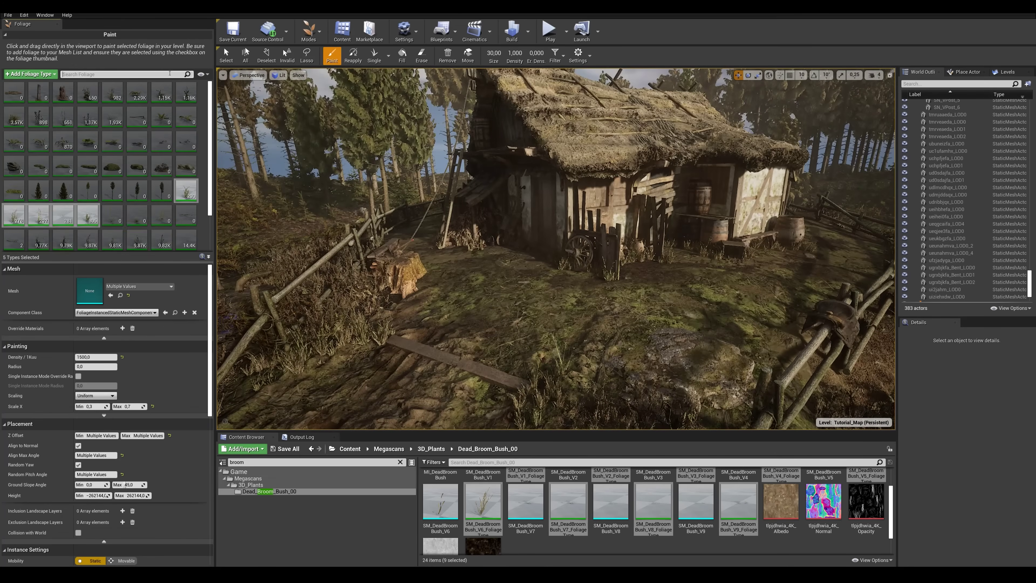
pyautogui.click(88, 215)
pyautogui.hotkey('ctrl', 'a')
pyautogui.click(123, 74)
pyautogui.write('bra')
pyautogui.click(17, 94)
pyautogui.keyDown('ctrl'); pyautogui.click(32, 99); pyautogui.keyUp('ctrl')
pyautogui.moveTo(489, 360); pyautogui.dragTo(485, 359, button='right')
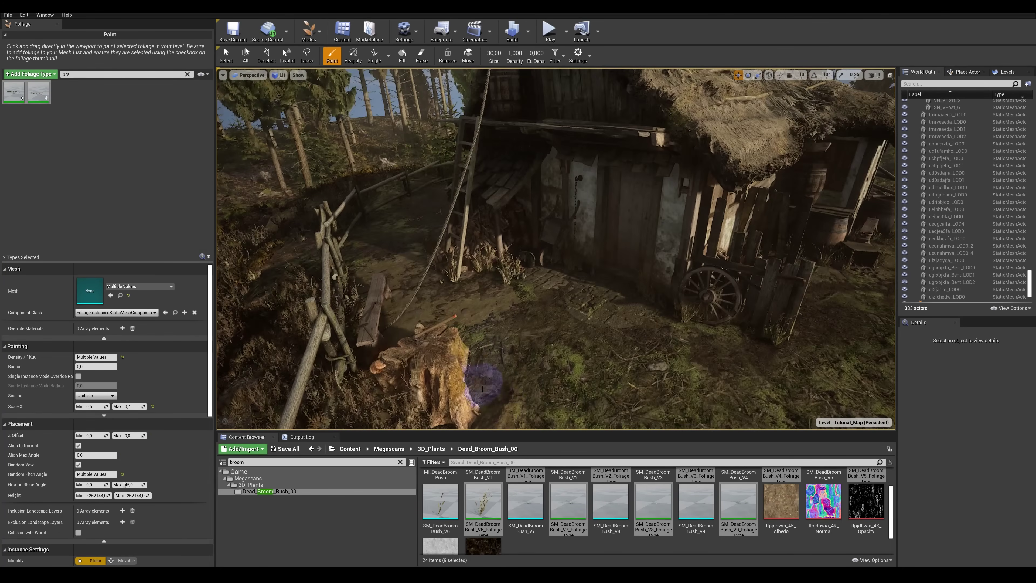
# Paint branches near the woodshed and set the brush size to 60
pyautogui.click(477, 282)
pyautogui.moveTo(490, 282); pyautogui.dragTo(550, 282, button='right')
pyautogui.click(494, 53)
pyautogui.write('60')
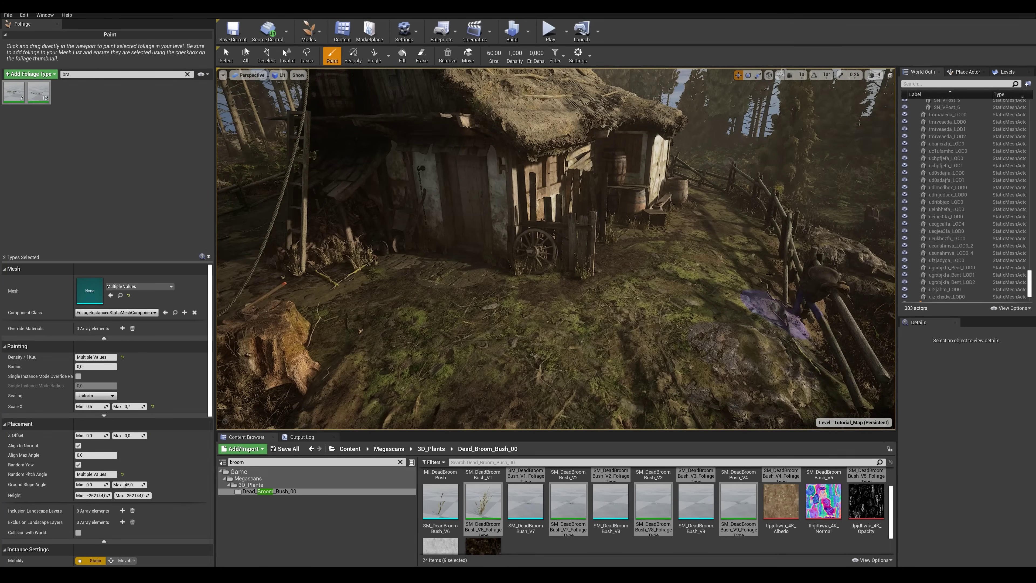
# Scatter wooden branches across the yard in front of the house and near the fence
pyautogui.moveTo(766, 248); pyautogui.dragTo(771, 269, button='right')
pyautogui.click(670, 273)
pyautogui.moveTo(670, 273); pyautogui.dragTo(657, 261, button='right')
pyautogui.click(674, 352)
pyautogui.moveTo(674, 352)
pyautogui.mouseDown(button='right')
pyautogui.moveTo(667, 358)
pyautogui.moveTo(677, 356)
pyautogui.mouseUp(button='right')
pyautogui.click(666, 358)
pyautogui.click(751, 363)
pyautogui.moveTo(752, 363); pyautogui.dragTo(752, 363, button='right')
# Add further wooden branches around the yard and path, erasing the unwanted ones
pyautogui.click(367, 360)
pyautogui.keyDown('shift'); pyautogui.click(392, 318); pyautogui.keyUp('shift')
pyautogui.click(786, 308)
pyautogui.keyDown('shift'); pyautogui.click(578, 290); pyautogui.keyUp('shift')
pyautogui.moveTo(546, 351); pyautogui.dragTo(529, 355, button='right')
pyautogui.keyDown('shift'); pyautogui.click(675, 386); pyautogui.keyUp('shift')
pyautogui.click(530, 321)
pyautogui.moveTo(530, 320); pyautogui.dragTo(480, 282, button='right')
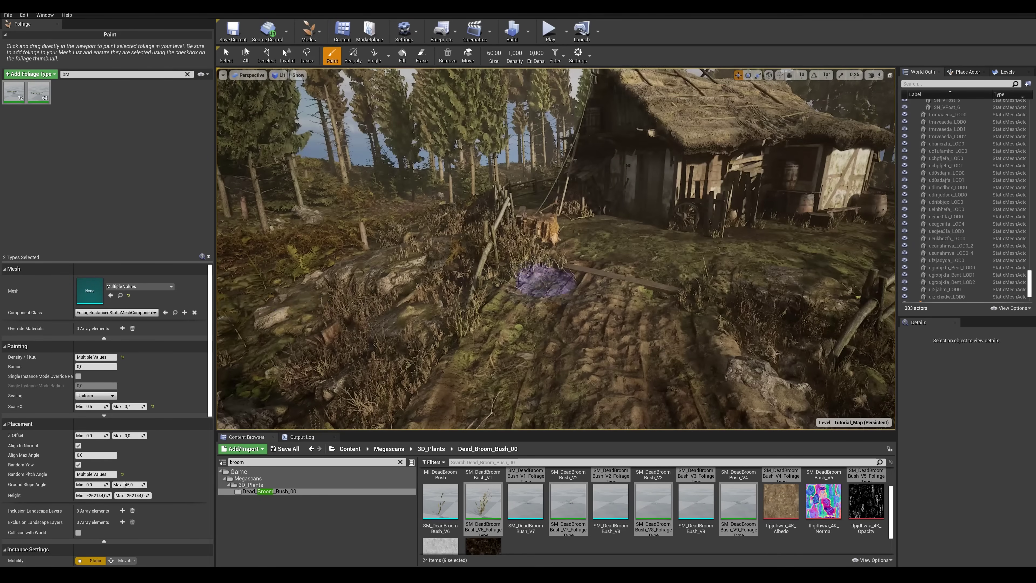
# Filter the foliage list for rock, scatter small rocks before the house and lower their minimum Scale X to 0.2
pyautogui.click(78, 74)
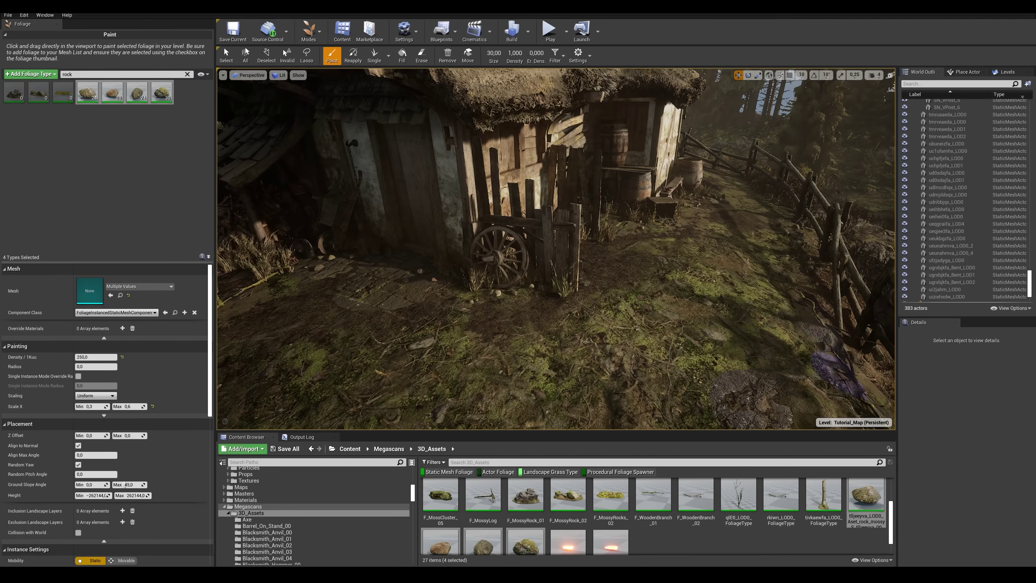
pyautogui.moveTo(646, 322); pyautogui.dragTo(612, 363, button='right')
pyautogui.click(336, 265)
pyautogui.click(585, 229)
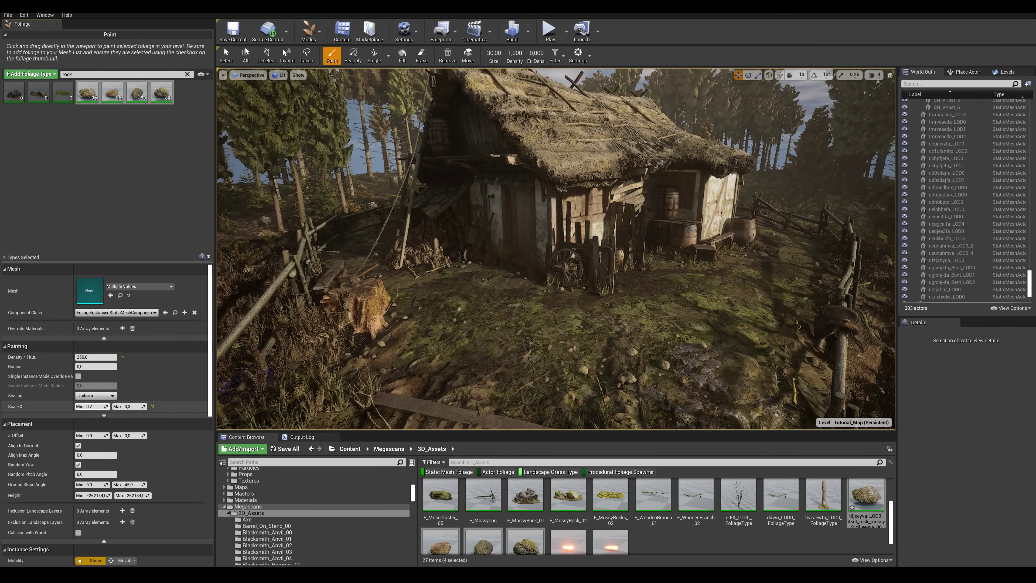
pyautogui.press('Tab')
pyautogui.write('0')
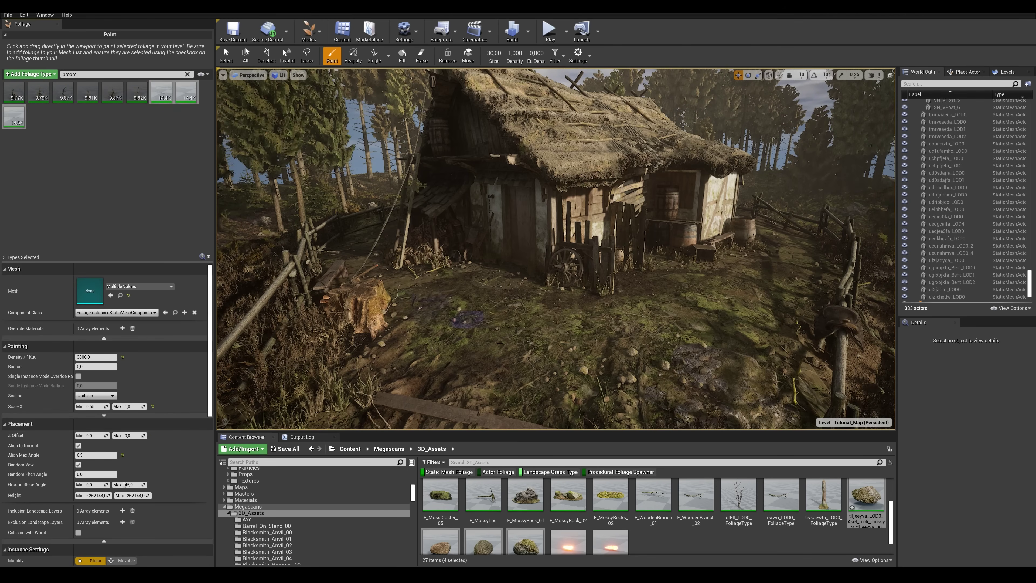
# Paint the three selected broom debris types on the ground beside the woodshed and in front of the house door
pyautogui.moveTo(509, 340); pyautogui.dragTo(600, 269, button='right')
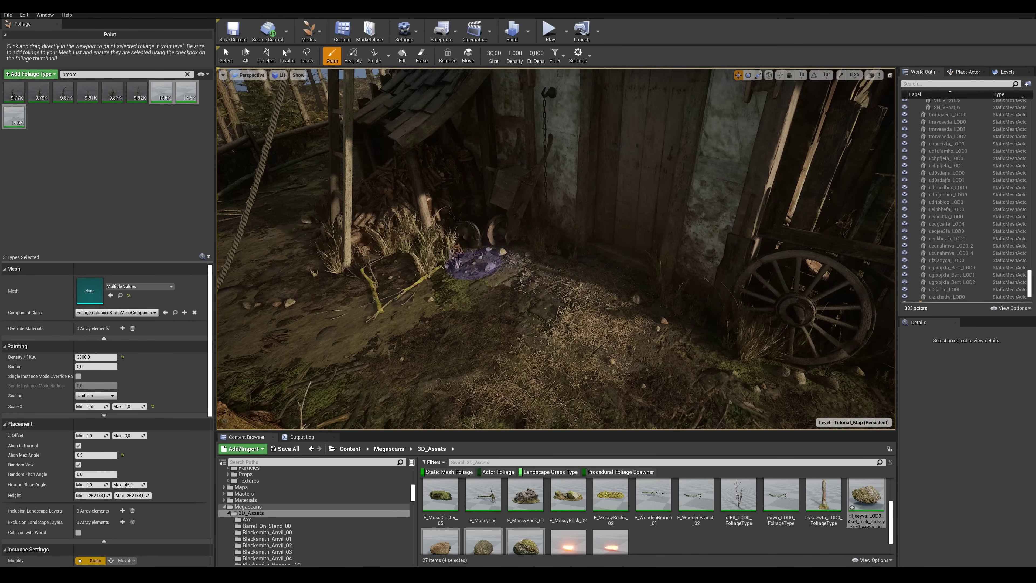
pyautogui.moveTo(495, 270); pyautogui.dragTo(519, 316)
pyautogui.moveTo(519, 317)
pyautogui.mouseDown(button='right')
pyautogui.moveTo(578, 301)
pyautogui.moveTo(504, 319)
pyautogui.mouseUp(button='right')
pyautogui.moveTo(504, 319); pyautogui.dragTo(624, 284)
pyautogui.moveTo(365, 264)
pyautogui.mouseDown(button='right')
pyautogui.moveTo(462, 236)
pyautogui.moveTo(481, 285)
pyautogui.mouseUp(button='right')
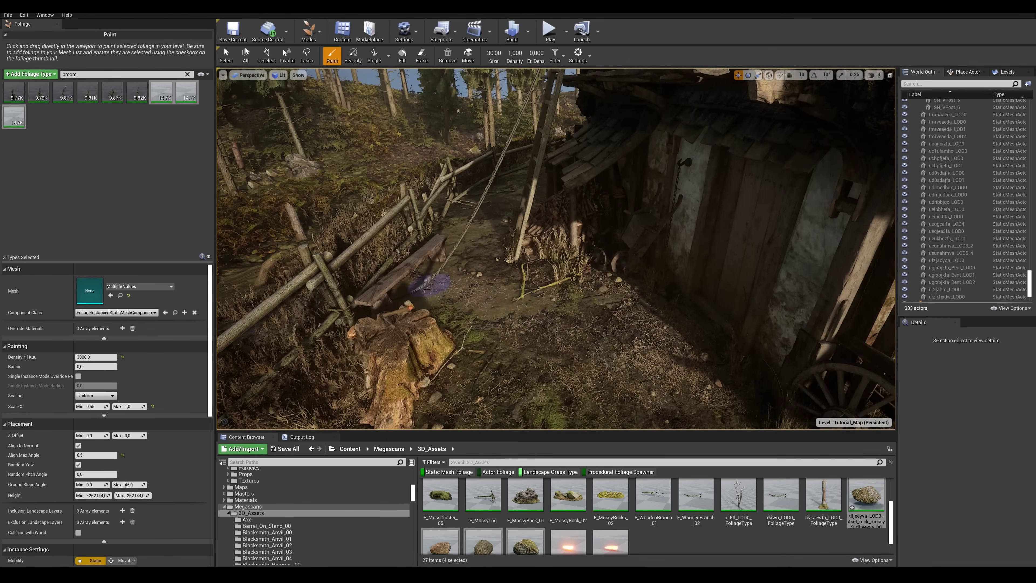
# Paint broom debris at brush size 60 in front of the boarded door, the barrels and the half-timbered corner
pyautogui.moveTo(420, 296); pyautogui.dragTo(644, 322, button='right')
pyautogui.moveTo(645, 322); pyautogui.dragTo(663, 349)
pyautogui.moveTo(663, 349); pyautogui.dragTo(541, 269, button='right')
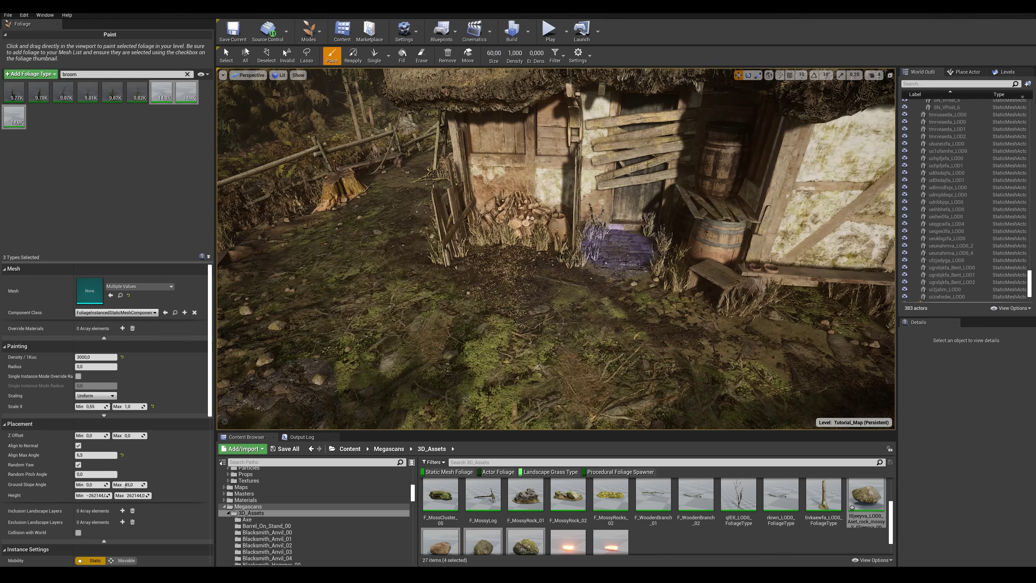
pyautogui.moveTo(623, 250)
pyautogui.mouseDown()
pyautogui.moveTo(716, 332)
pyautogui.moveTo(812, 255)
pyautogui.mouseUp()
pyautogui.moveTo(812, 255); pyautogui.dragTo(688, 283, button='right')
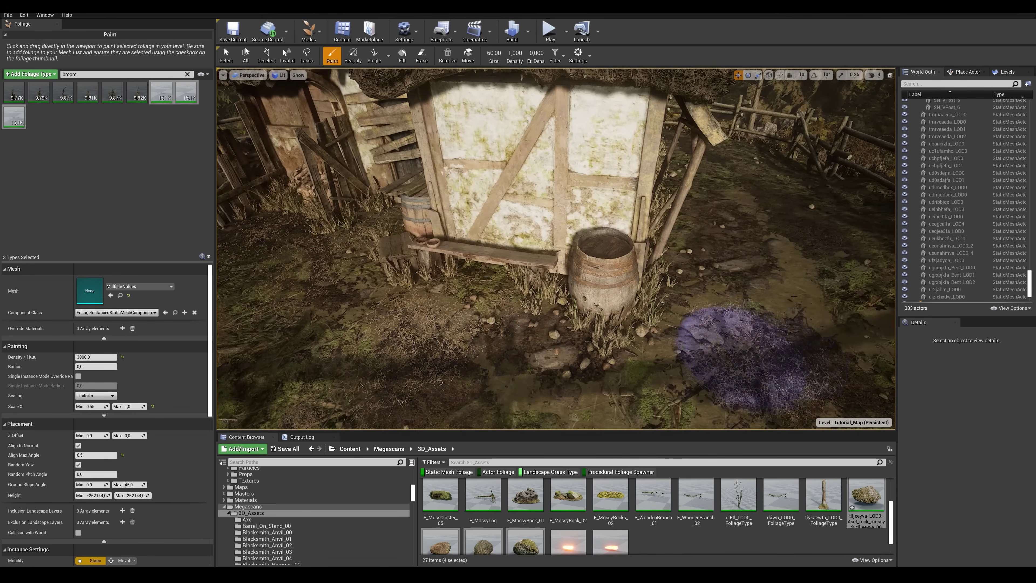
pyautogui.click(752, 286)
# Continue scattering broom debris over the remaining bare ground around the house
pyautogui.moveTo(753, 285); pyautogui.dragTo(848, 282, button='right')
pyautogui.moveTo(571, 231); pyautogui.dragTo(597, 370)
pyautogui.moveTo(597, 370); pyautogui.dragTo(449, 351, button='right')
pyautogui.moveTo(712, 271); pyautogui.dragTo(795, 278, button='right')
pyautogui.moveTo(694, 245); pyautogui.dragTo(718, 249, button='right')
pyautogui.moveTo(668, 228); pyautogui.dragTo(705, 236)
pyautogui.moveTo(705, 236); pyautogui.dragTo(816, 245, button='right')
pyautogui.moveTo(530, 245)
pyautogui.mouseDown()
pyautogui.moveTo(687, 273)
pyautogui.moveTo(734, 265)
pyautogui.mouseUp()
pyautogui.moveTo(734, 265)
pyautogui.mouseDown(button='right')
pyautogui.moveTo(775, 262)
pyautogui.moveTo(836, 228)
pyautogui.moveTo(849, 245)
pyautogui.mouseUp(button='right')
pyautogui.moveTo(596, 335)
pyautogui.mouseDown()
pyautogui.moveTo(566, 277)
pyautogui.moveTo(550, 286)
pyautogui.mouseUp()
pyautogui.moveTo(550, 286); pyautogui.dragTo(551, 298, button='right')
pyautogui.moveTo(571, 302)
pyautogui.mouseDown()
pyautogui.moveTo(526, 333)
pyautogui.moveTo(571, 339)
pyautogui.mouseUp()
pyautogui.moveTo(571, 339); pyautogui.dragTo(560, 349, button='right')
pyautogui.moveTo(561, 349); pyautogui.dragTo(624, 371)
pyautogui.moveTo(624, 371); pyautogui.dragTo(620, 359, button='right')
pyautogui.moveTo(620, 347); pyautogui.dragTo(583, 338)
pyautogui.moveTo(584, 339); pyautogui.dragTo(580, 327, button='right')
pyautogui.moveTo(579, 315)
pyautogui.mouseDown()
pyautogui.moveTo(556, 308)
pyautogui.moveTo(572, 312)
pyautogui.mouseUp()
pyautogui.moveTo(571, 312)
pyautogui.mouseDown(button='right')
pyautogui.moveTo(569, 302)
pyautogui.moveTo(569, 327)
pyautogui.mouseUp(button='right')
pyautogui.moveTo(569, 302)
pyautogui.mouseDown()
pyautogui.moveTo(509, 238)
pyautogui.moveTo(807, 286)
pyautogui.mouseUp()
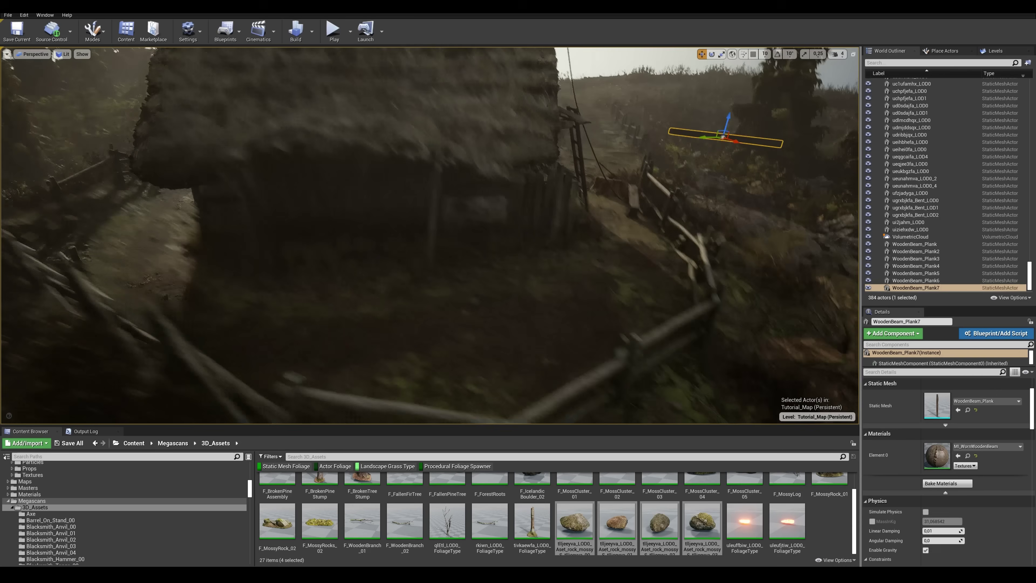
# Filter the foliage list for grass and select the first five grass types
pyautogui.scroll(3, 940, 411)
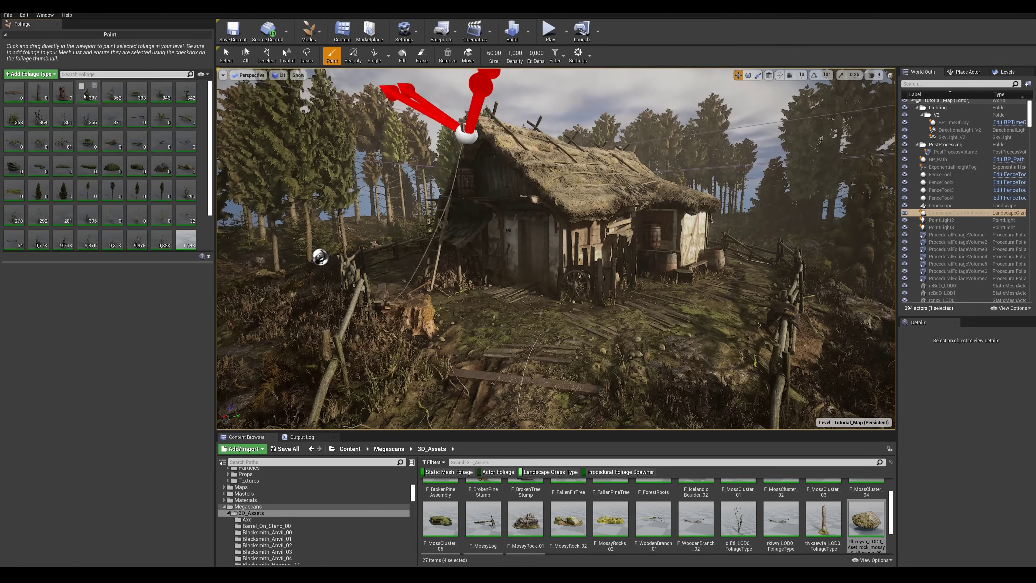
pyautogui.click(84, 96)
pyautogui.hotkey('ctrl', 'a')
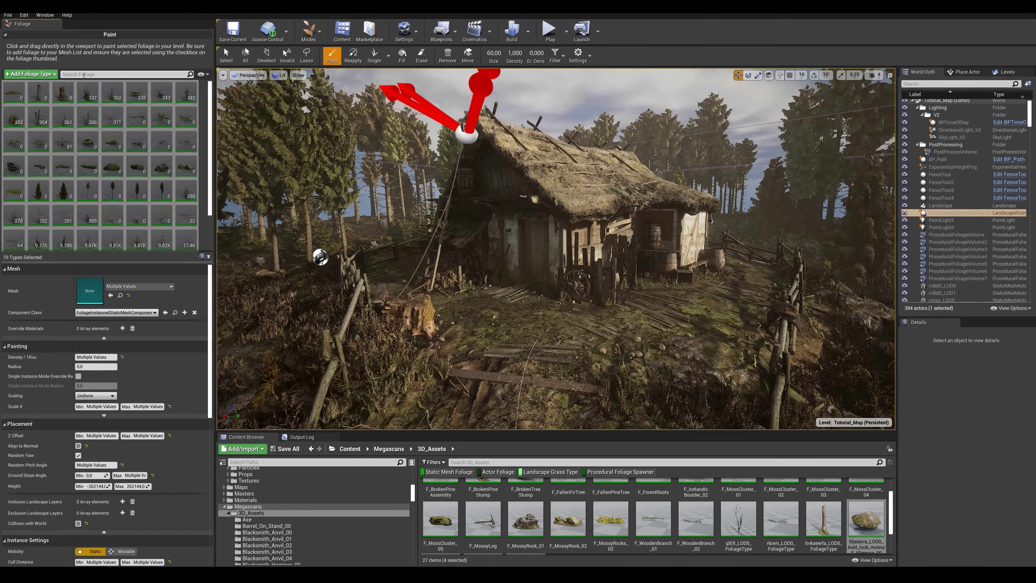
pyautogui.click(122, 74)
pyautogui.write('grass')
pyautogui.click(13, 93)
pyautogui.keyDown('shift'); pyautogui.click(112, 94); pyautogui.keyUp('shift')
# Set the selected grasses' Scale X to 0.15 minimum and 0.3 maximum, and their density to 5000
pyautogui.click(106, 87)
pyautogui.click(94, 407)
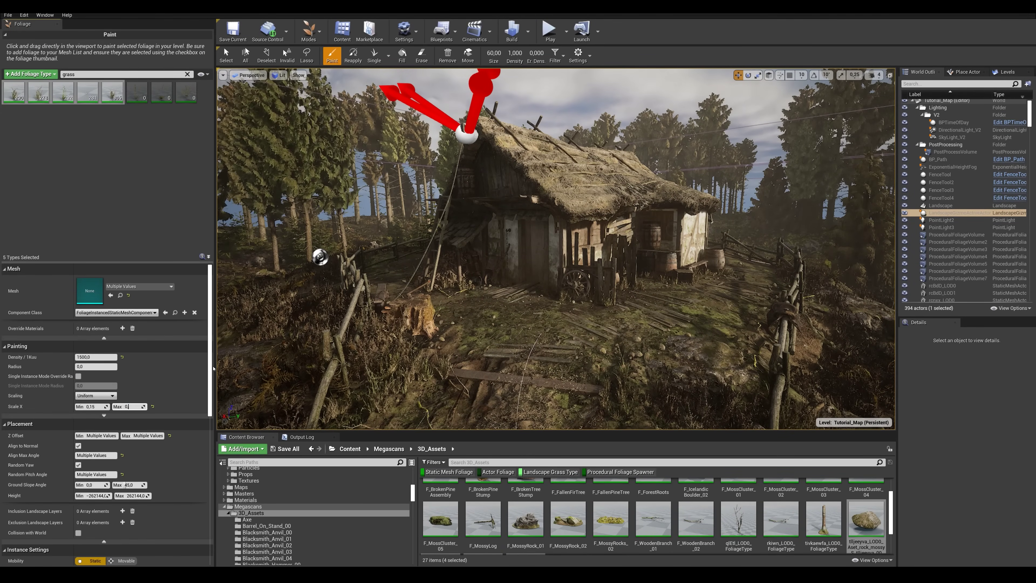
pyautogui.write(',3')
pyautogui.click(102, 357)
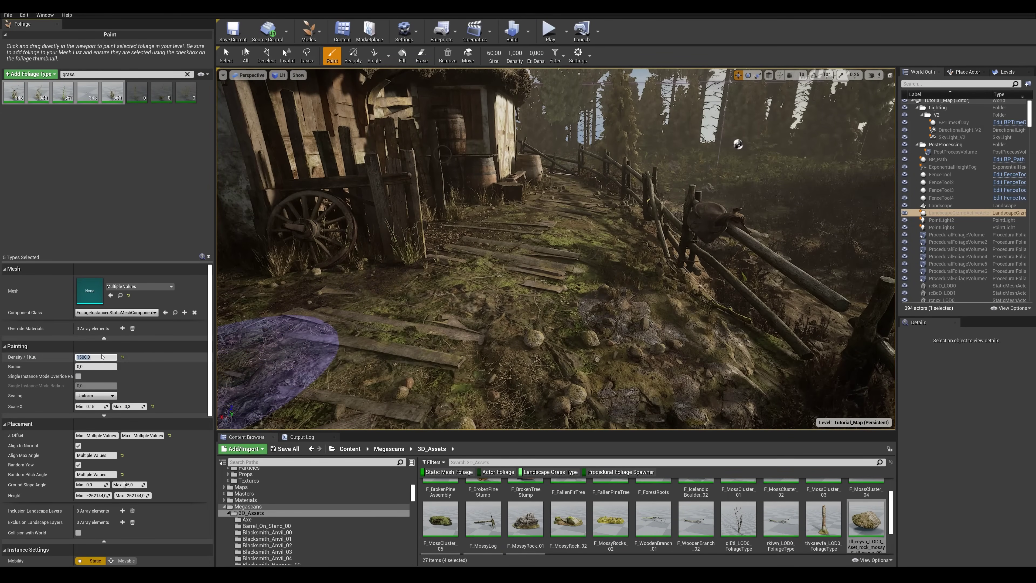
pyautogui.write('5000')
pyautogui.press('Return')
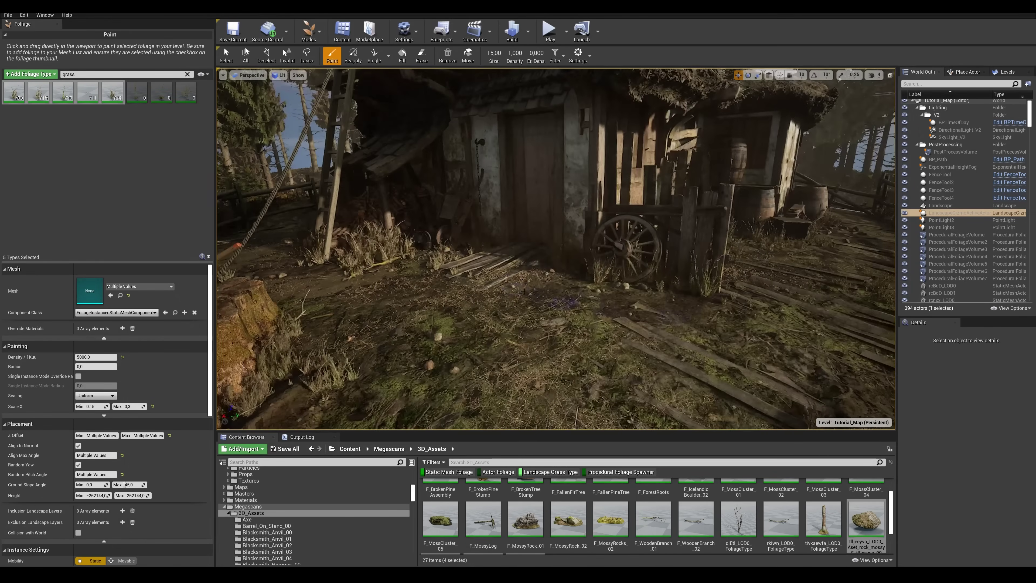
# Paint the small grass with brush size 15 across the yard in front of the door and near the tree stump
pyautogui.moveTo(524, 291); pyautogui.dragTo(524, 291)
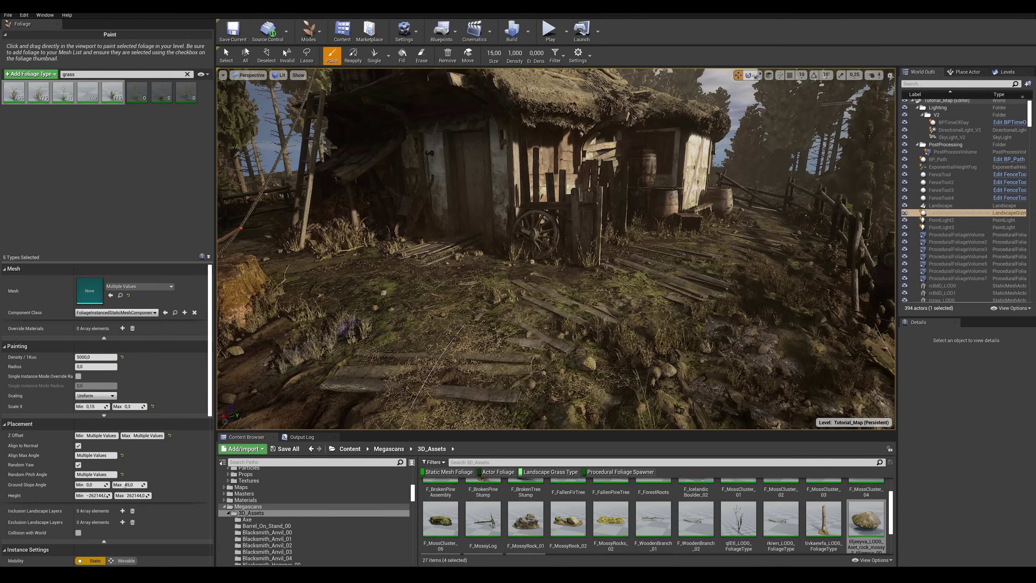
pyautogui.moveTo(367, 312); pyautogui.dragTo(367, 312)
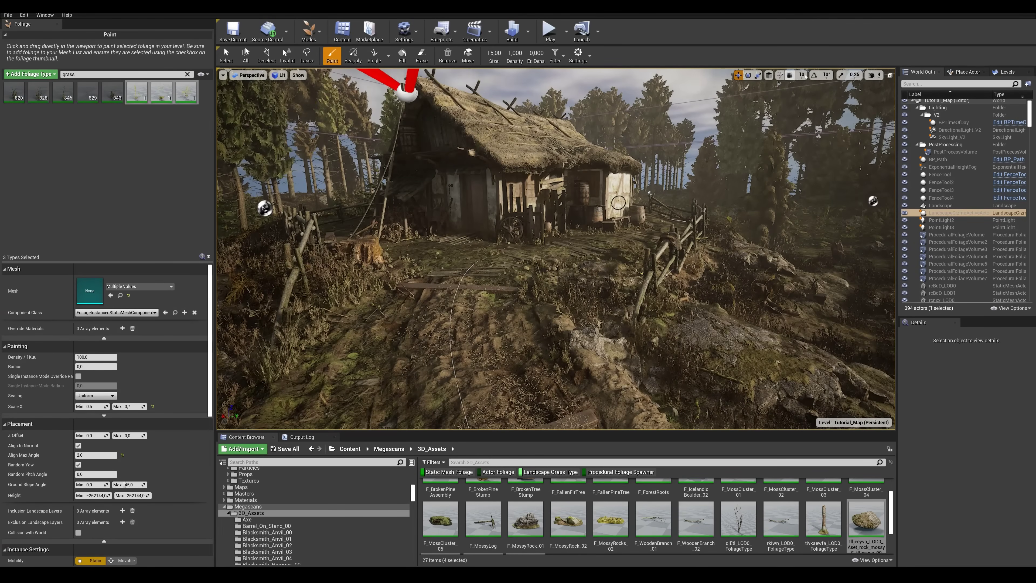
# Set the brush size to 30 and paint the last three grass types along the fence and around the tree stump
pyautogui.click(494, 53)
pyautogui.write('30')
pyautogui.press('Return')
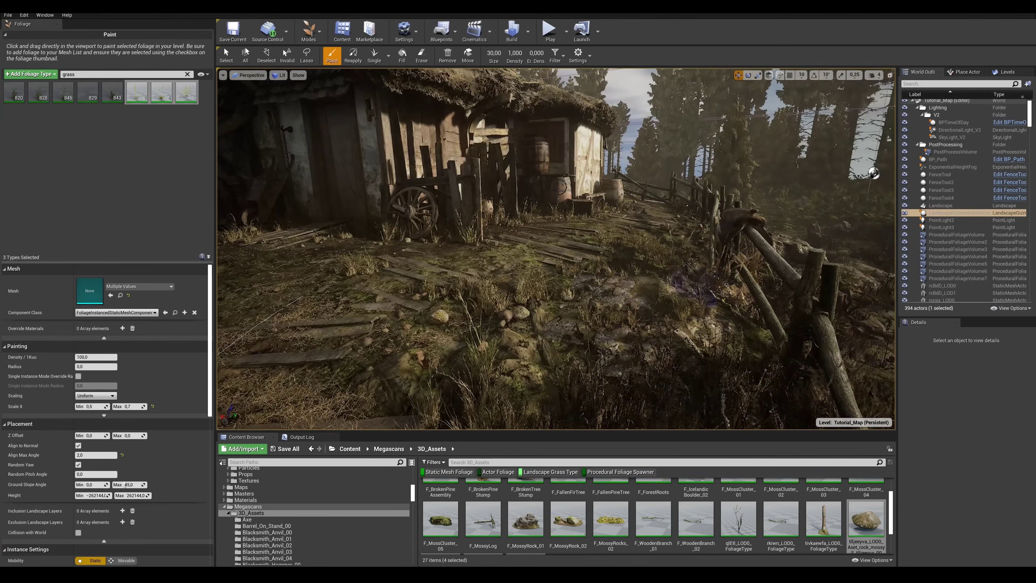
pyautogui.moveTo(700, 298); pyautogui.dragTo(672, 244, button='middle')
pyautogui.keyDown('shift'); pyautogui.click(616, 230); pyautogui.keyUp('shift')
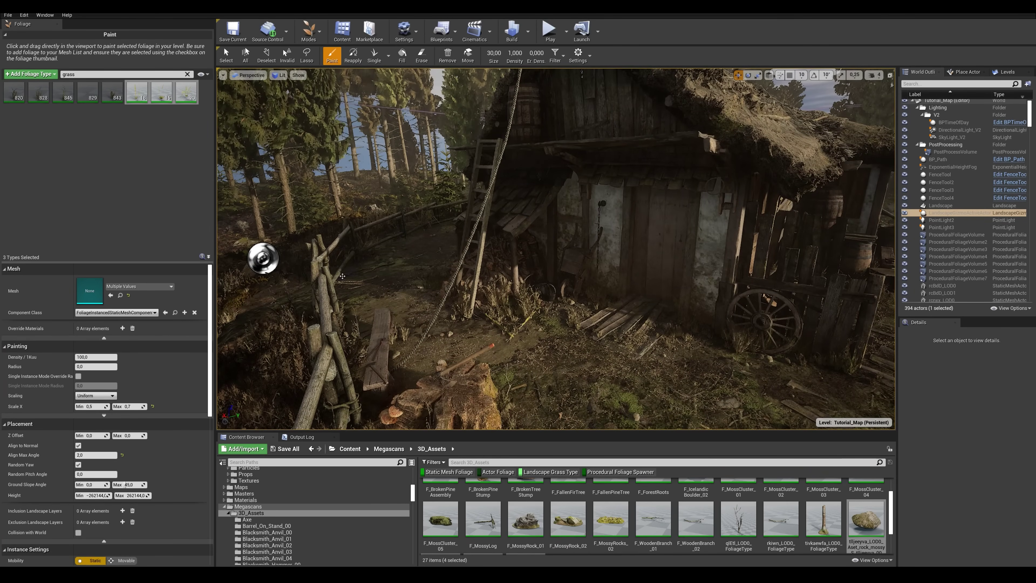
pyautogui.press('s')
pyautogui.moveTo(309, 295); pyautogui.dragTo(339, 291, button='right')
pyautogui.click(422, 311)
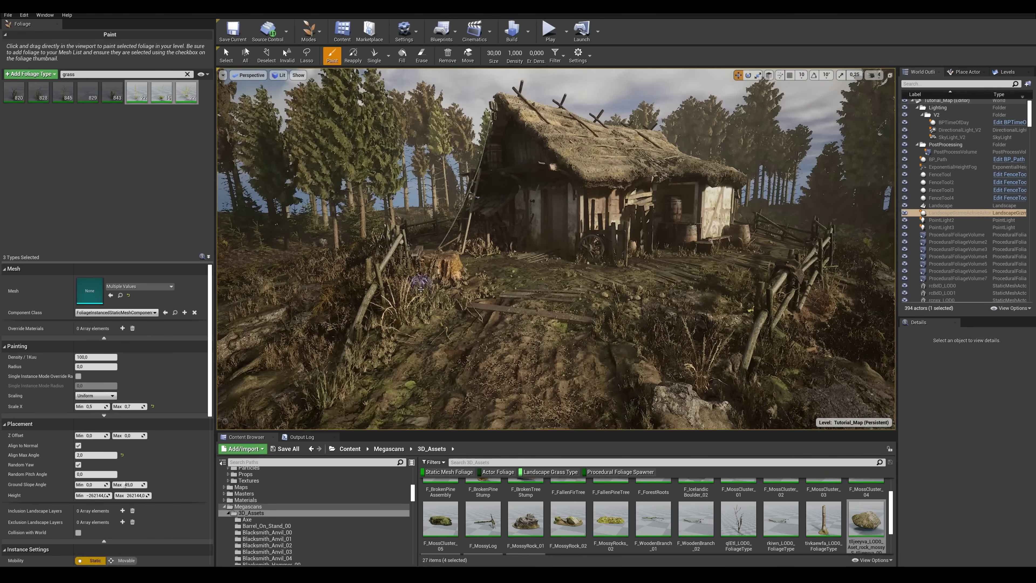
pyautogui.click(428, 291)
# Clear the grass filter from the foliage list and select only the F_Fern_05 foliage type
pyautogui.moveTo(428, 290); pyautogui.dragTo(821, 280, button='right')
pyautogui.press('w')
pyautogui.moveTo(777, 321); pyautogui.dragTo(773, 314, button='right')
pyautogui.click(137, 92)
pyautogui.hotkey('ctrl', 'a')
pyautogui.click(130, 86)
pyautogui.click(187, 74)
pyautogui.click(62, 141)
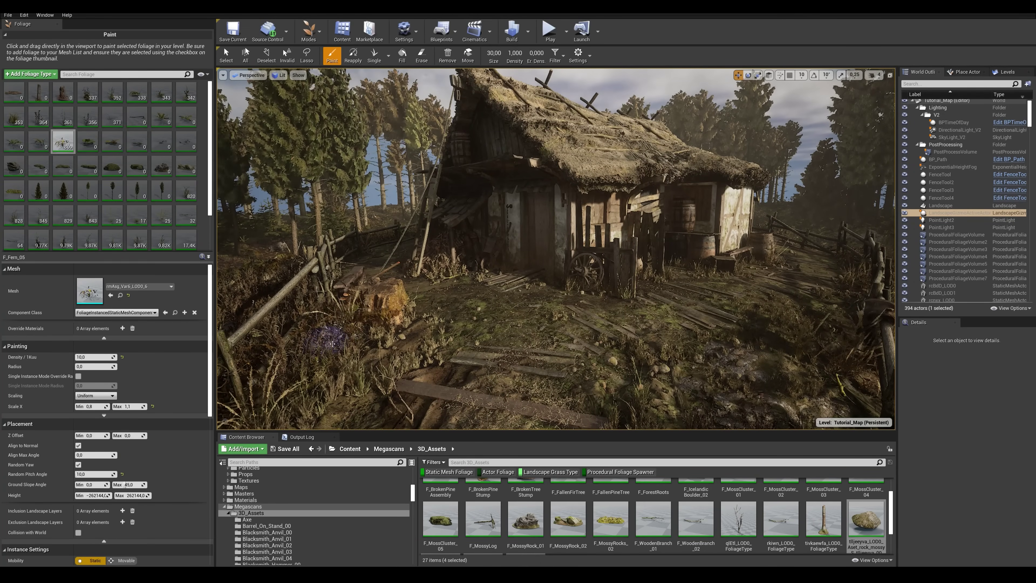